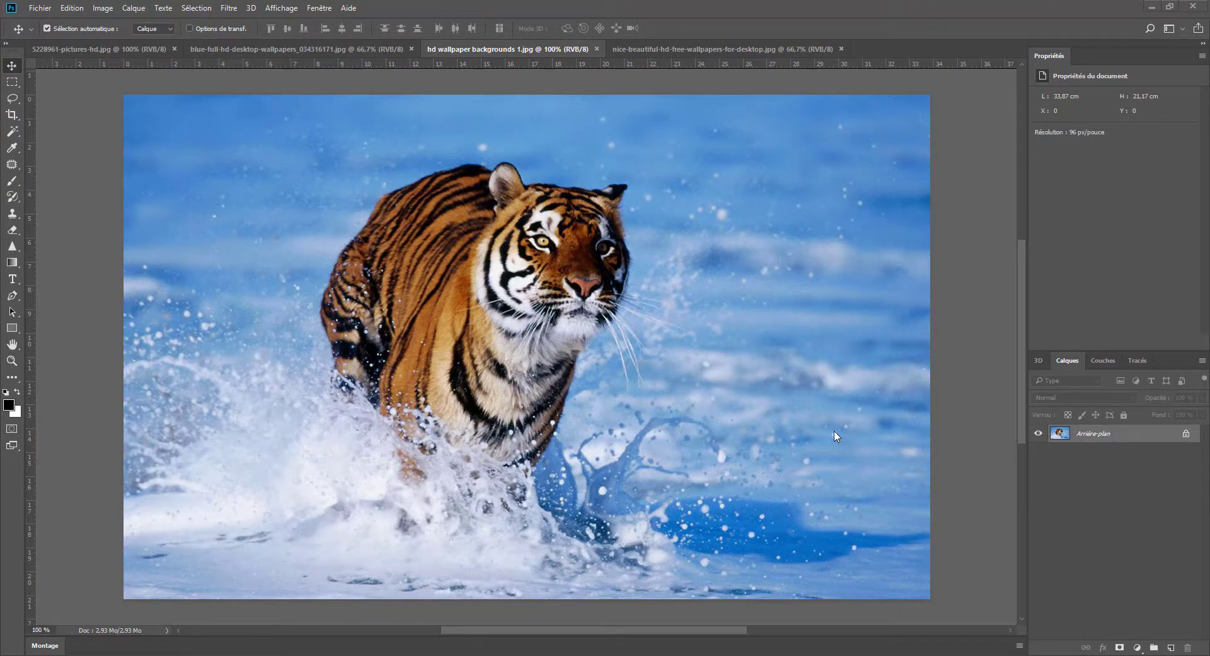
- Create a new 800 x 600 pixel document at 72 pixels per inch with black background contents
left_click(40, 9)
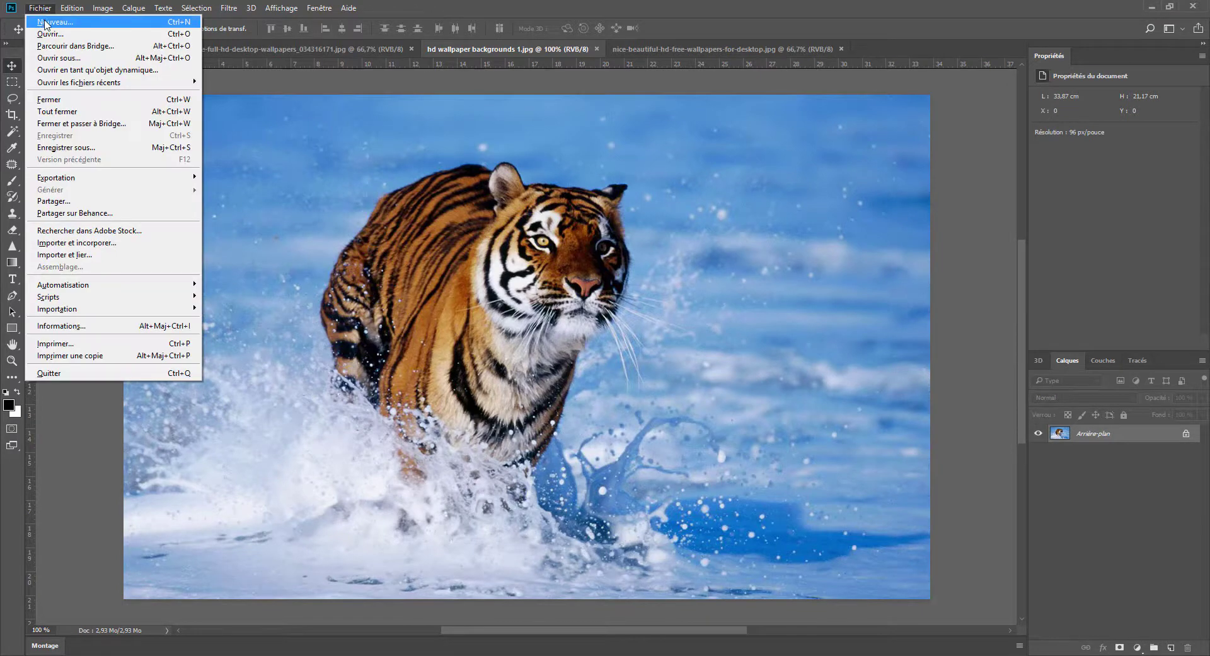
left_click(44, 23)
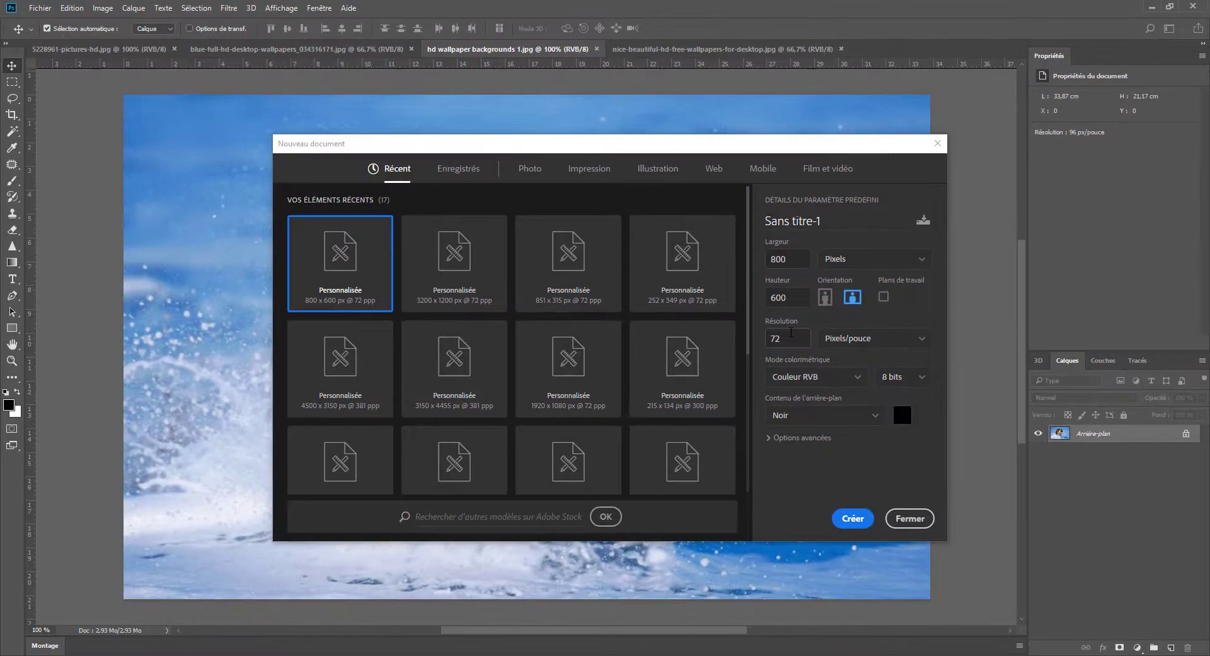
left_click(805, 421)
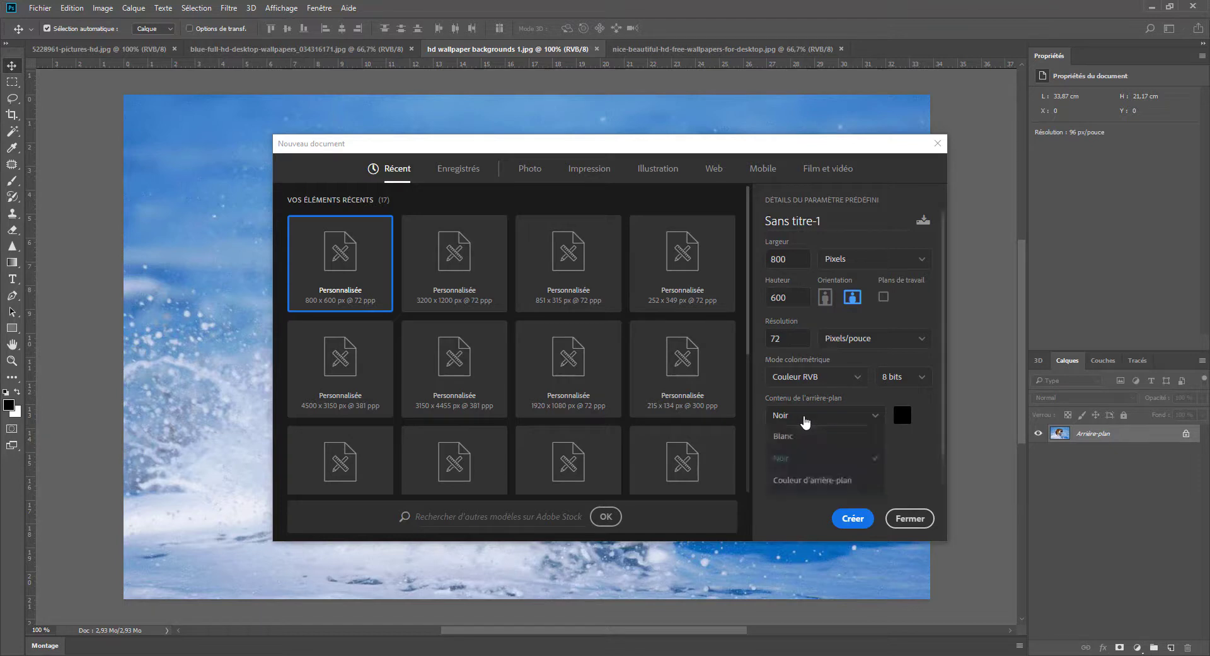
left_click(790, 462)
left_click(852, 518)
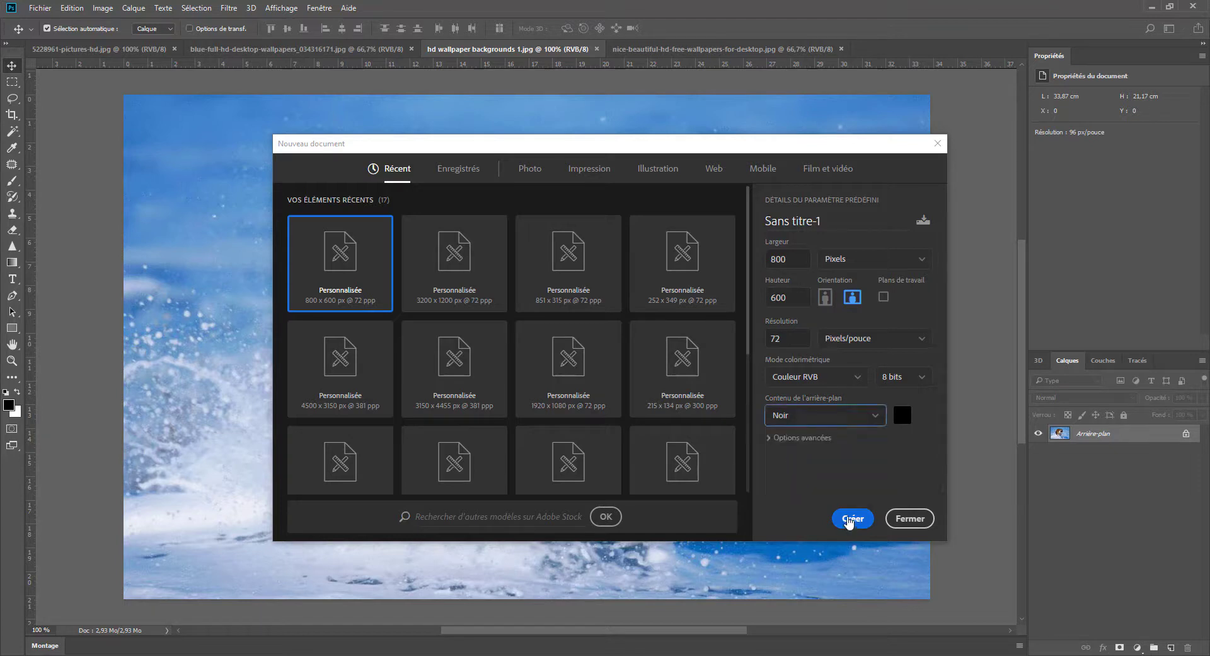
- Duplicate the black background layer and fill the copy with white as the foreground colour
key("ctrl+j")
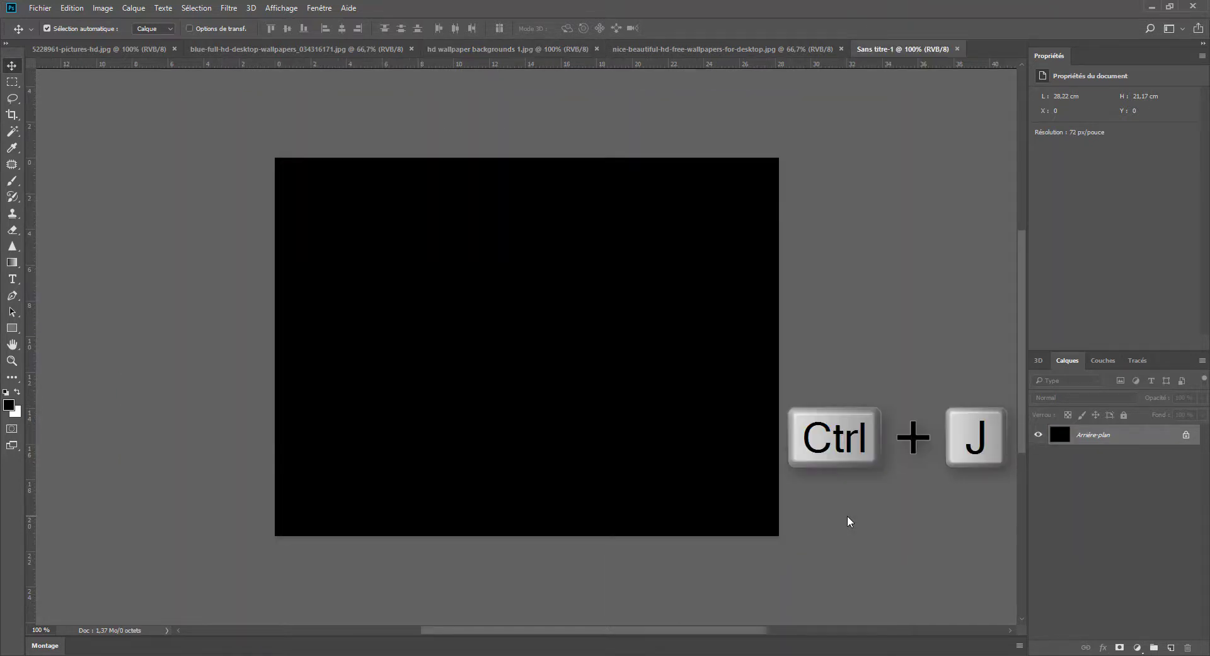
key("ctrl+j")
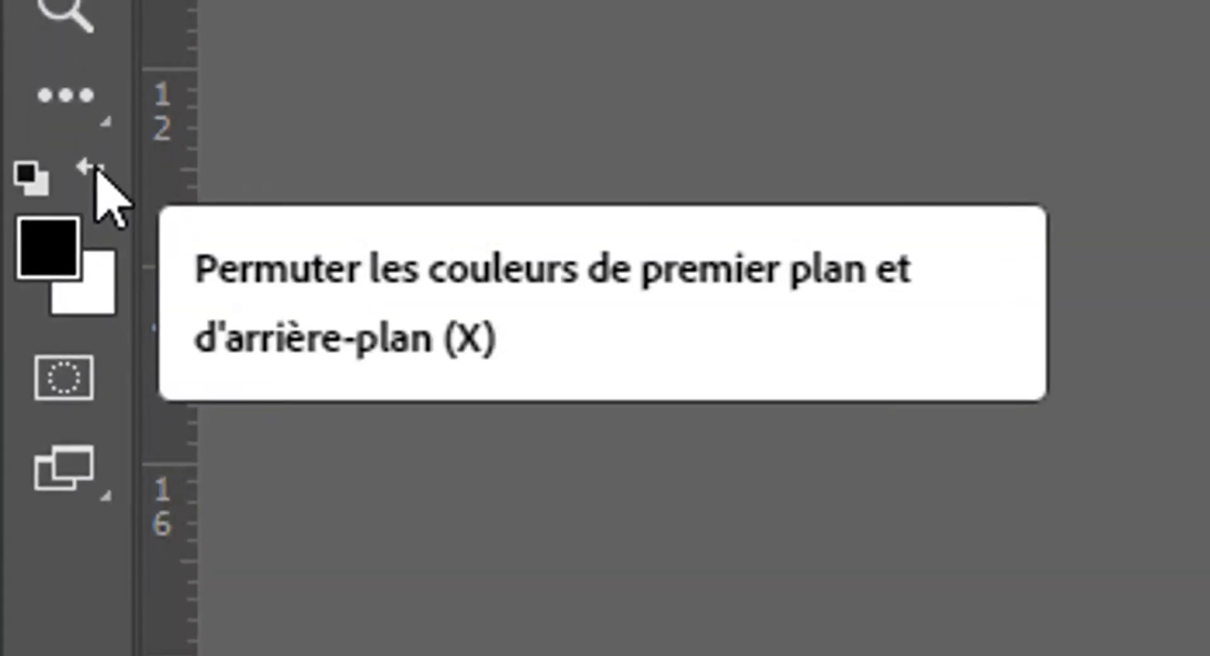
left_click(88, 167)
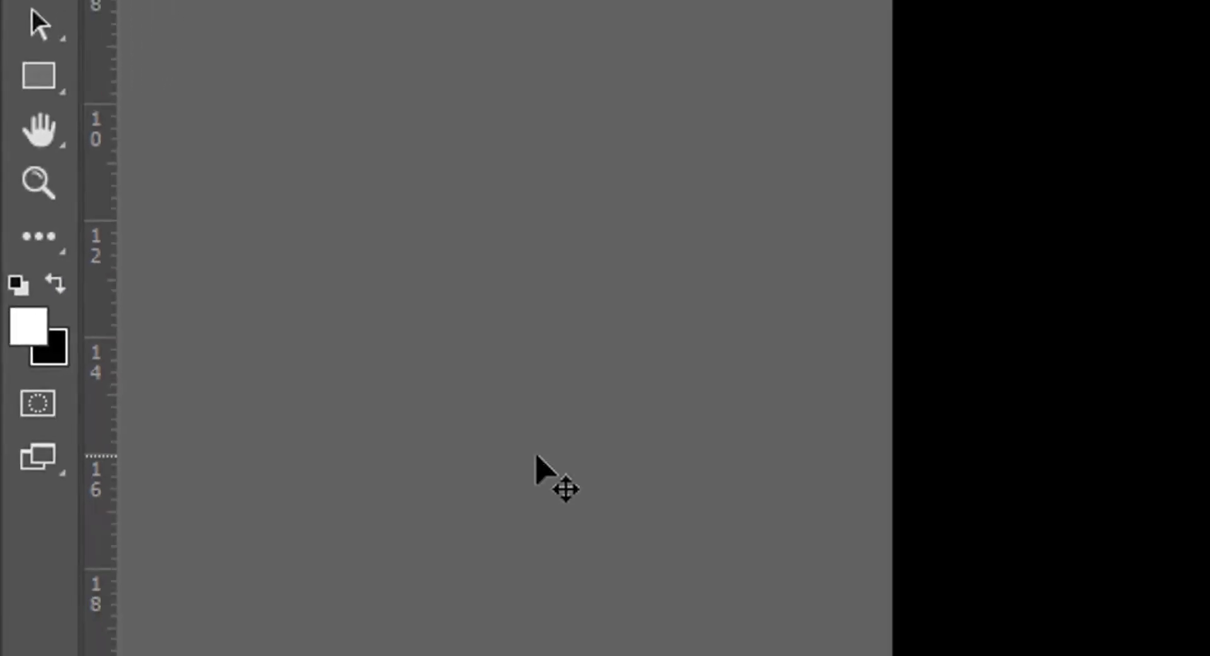
key("alt+Delete")
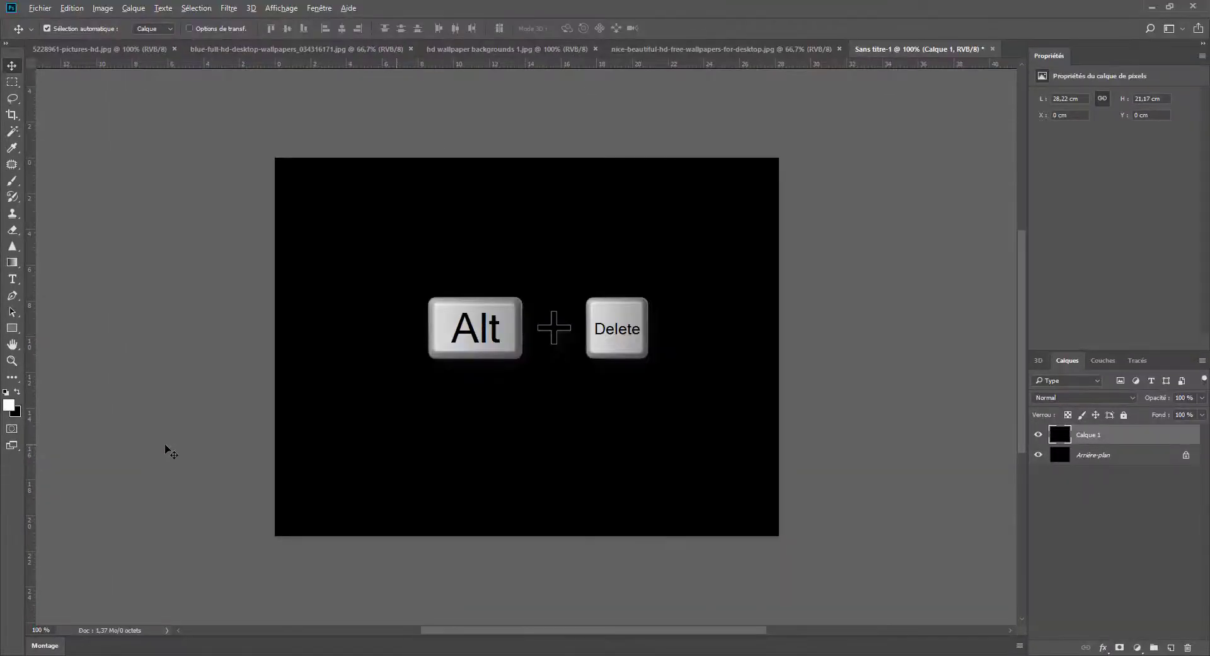
key("alt+Delete")
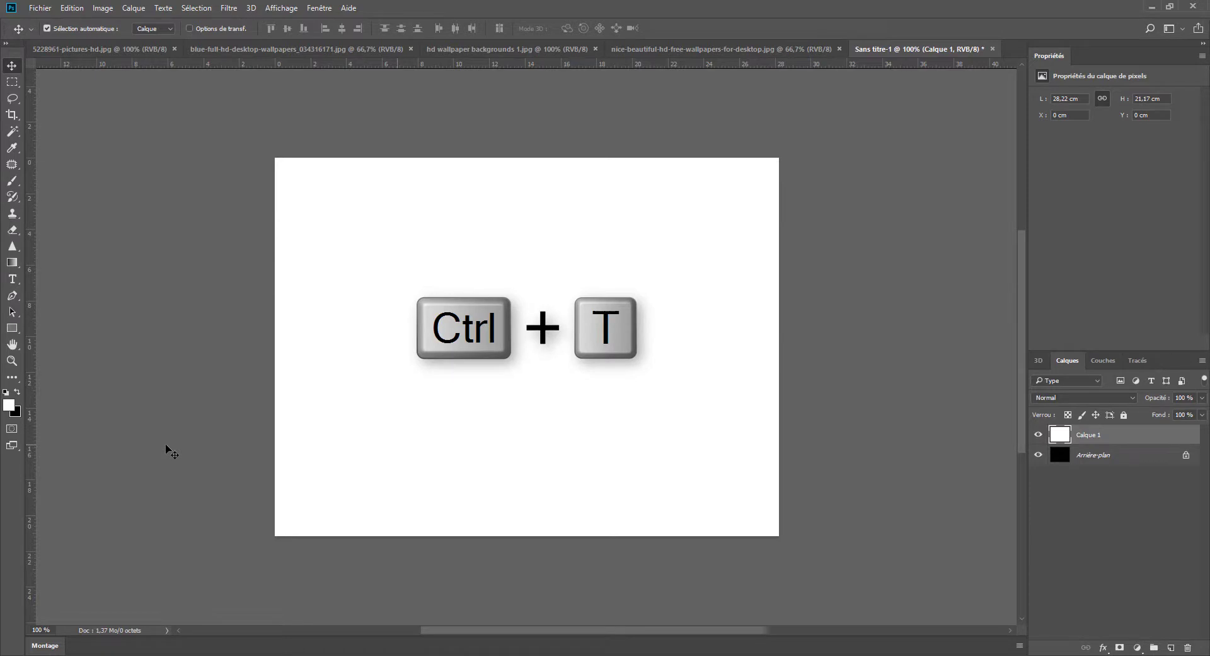
- Scale the white layer to 90% width and 75% height with Free Transform
key("ctrl+t")
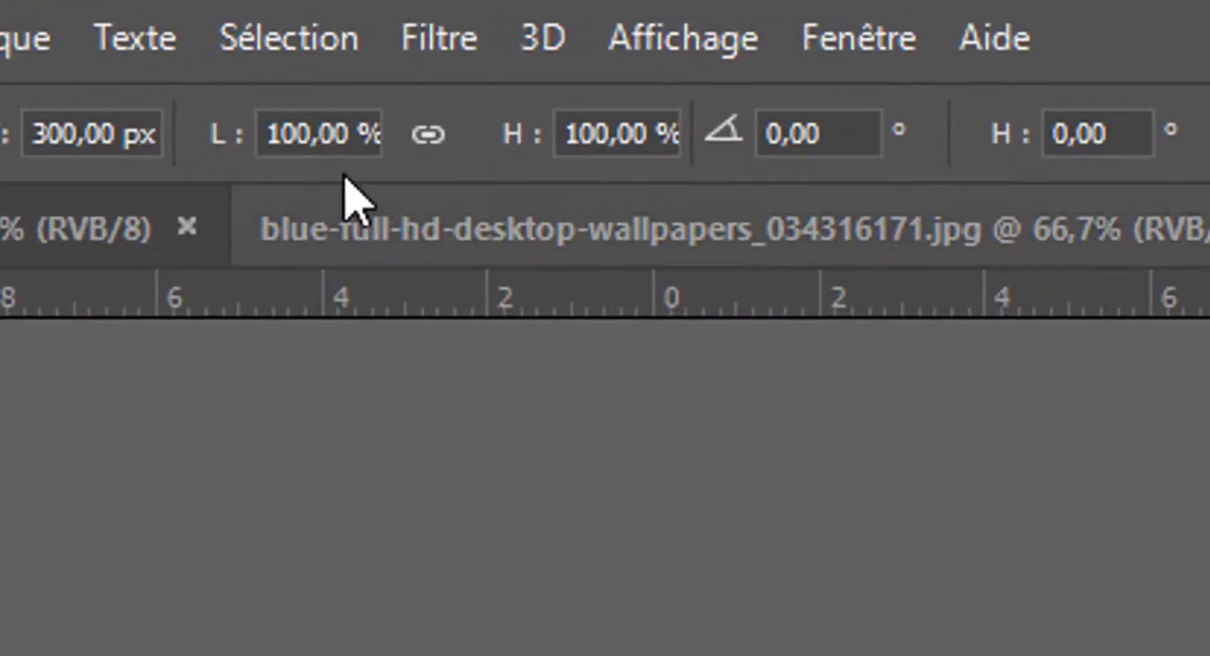
left_click_drag(265, 135, 397, 135)
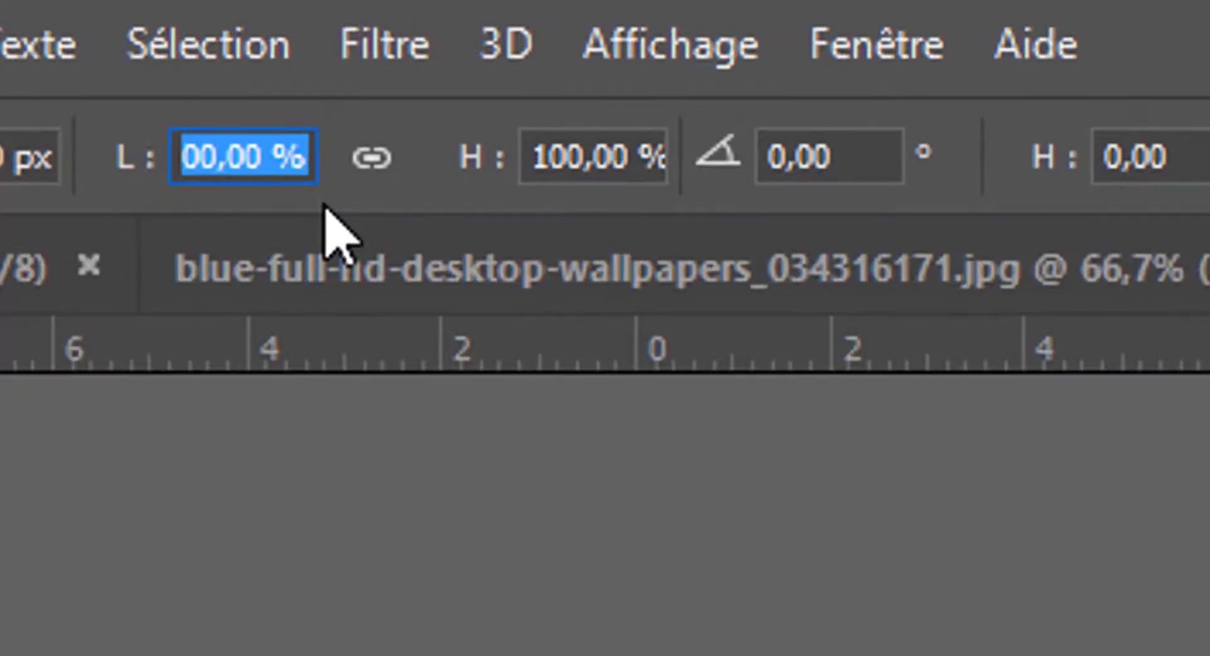
type("9")
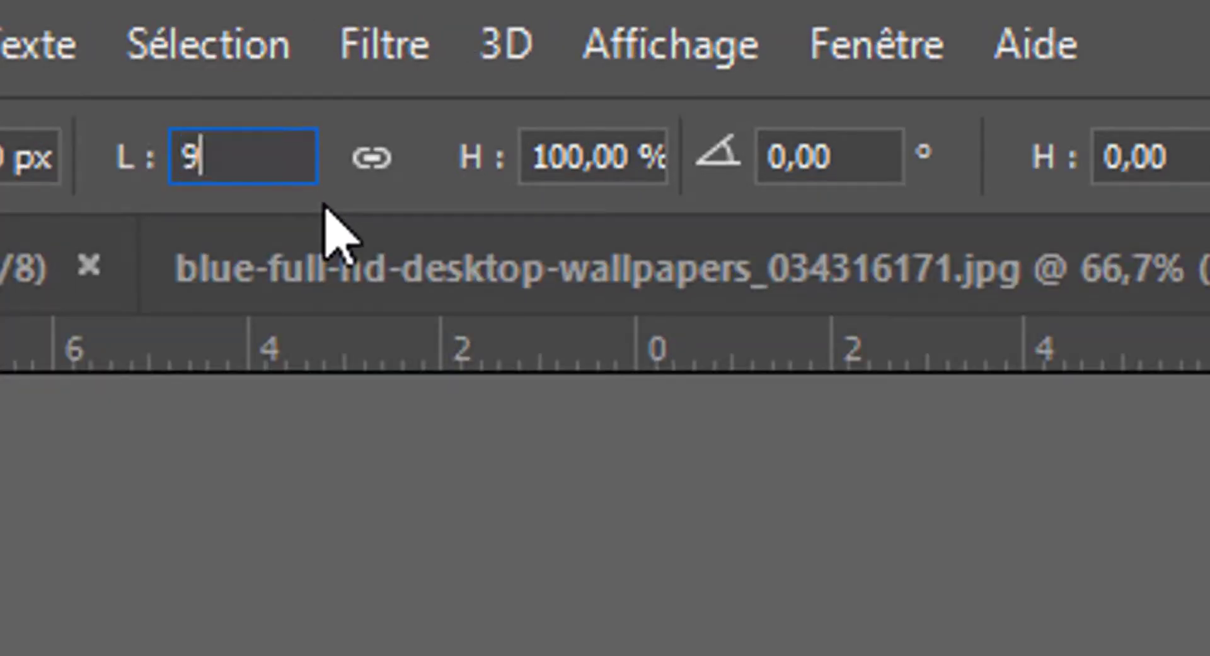
type("0")
key("Tab")
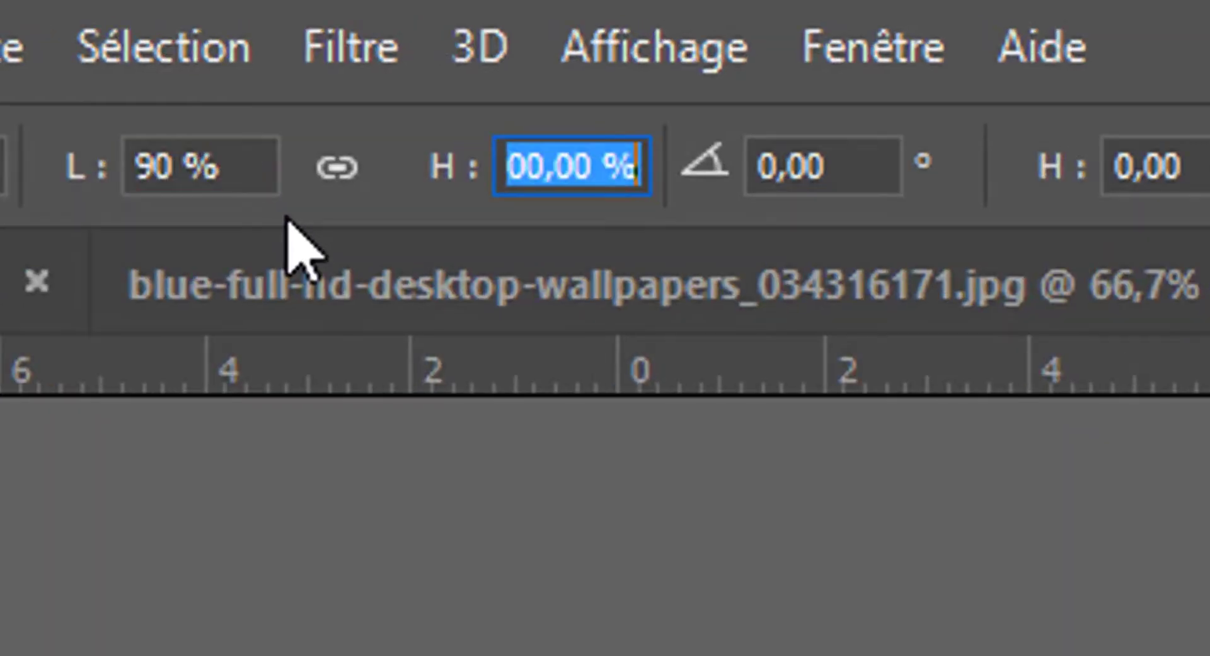
type("7")
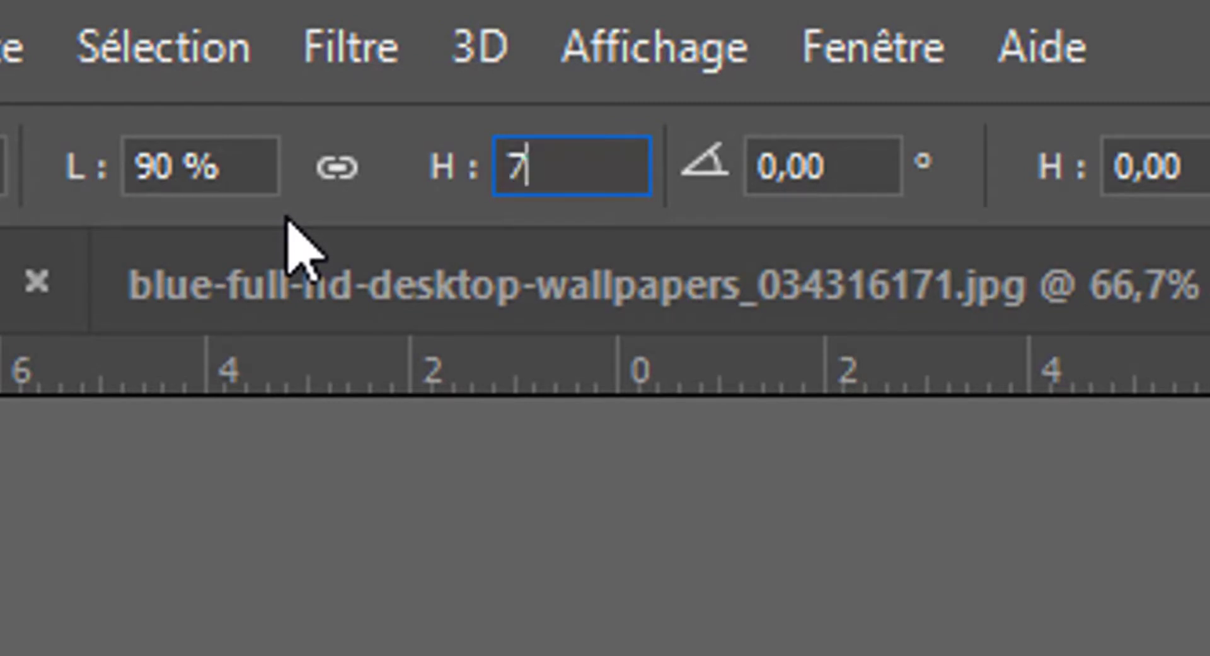
type("5")
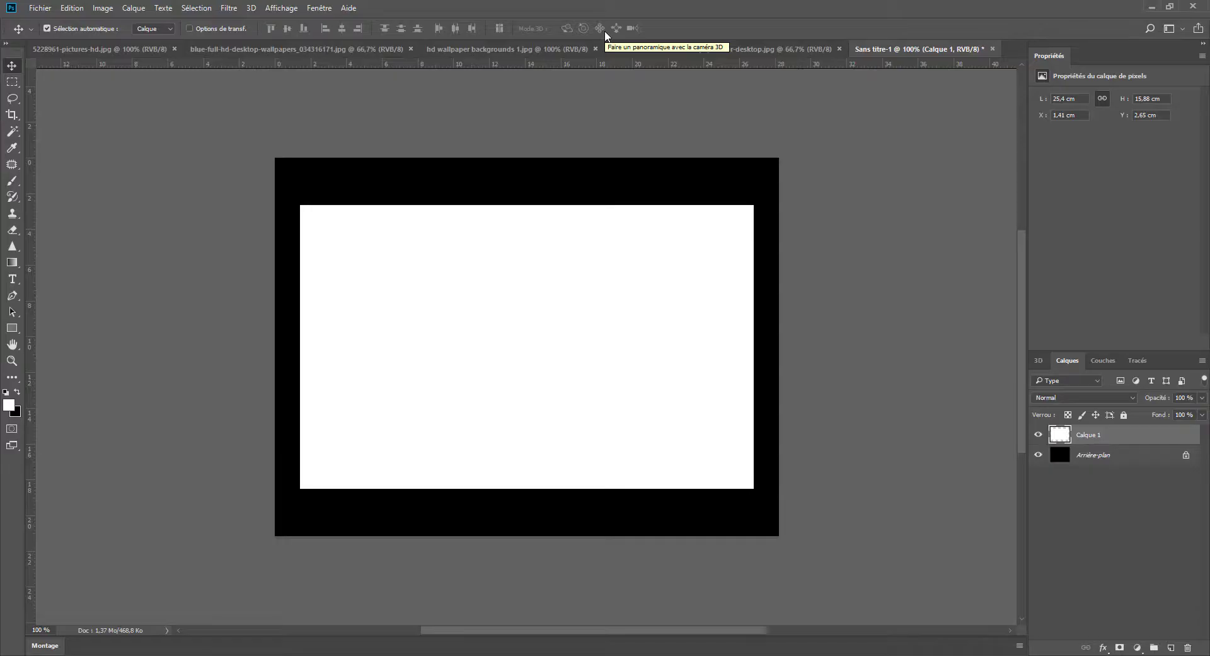
- Flatten the image, then select the whole canvas and copy it
left_click(133, 8)
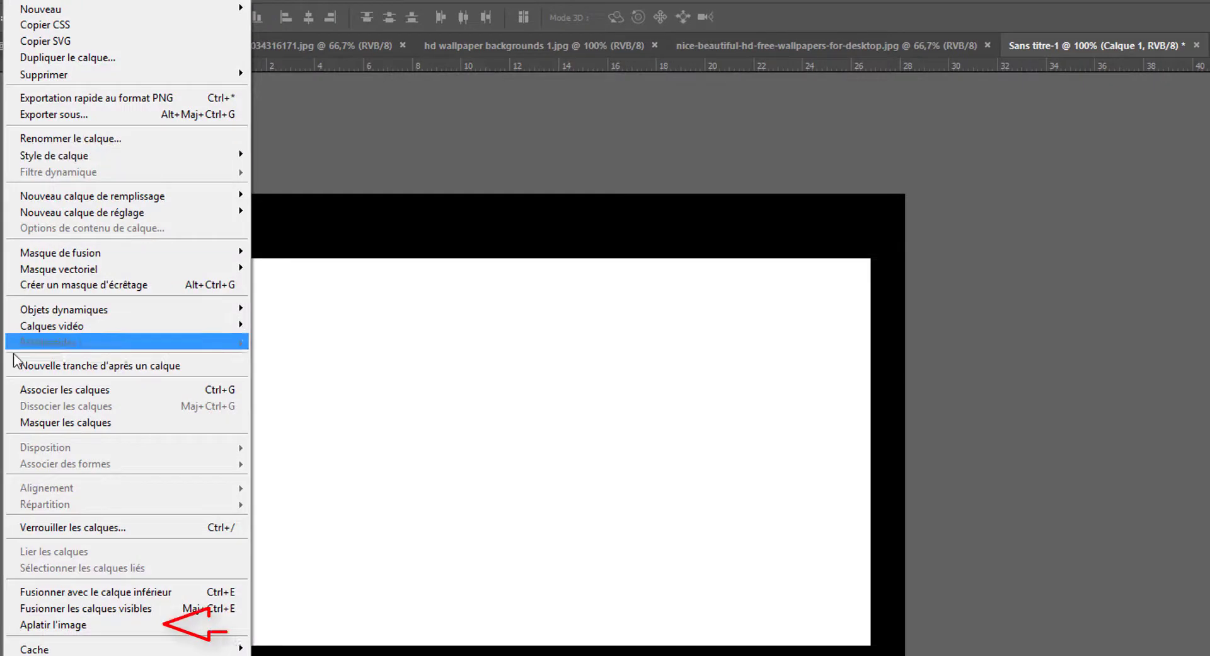
left_click(39, 624)
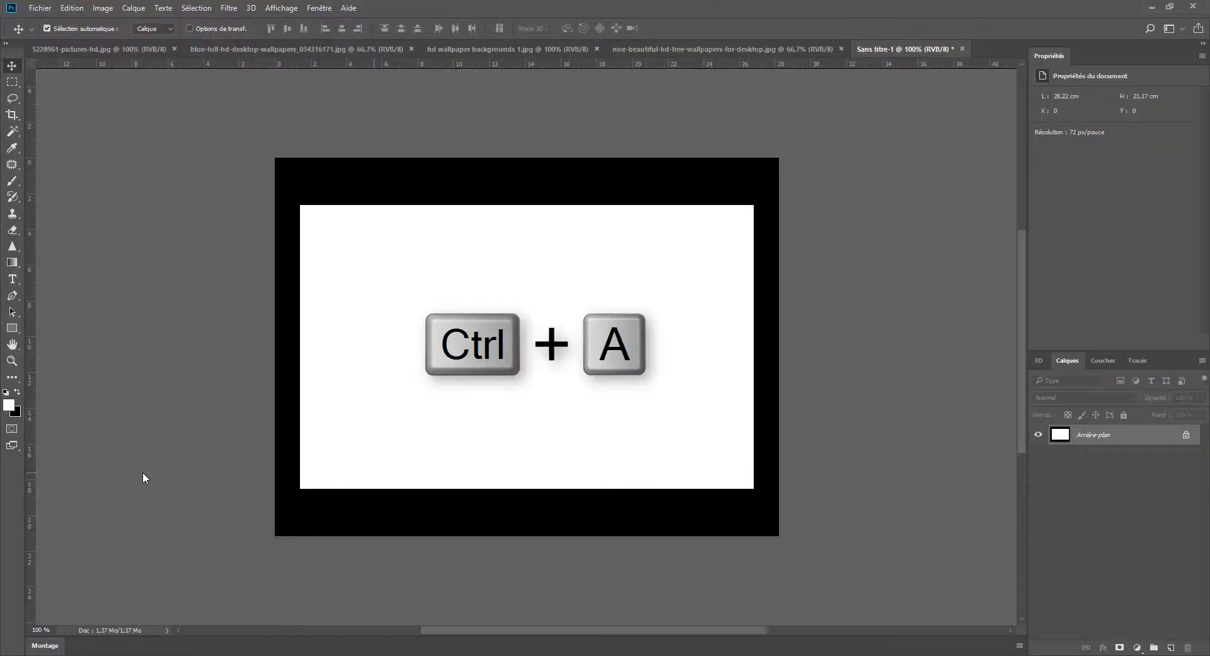
key("ctrl+a")
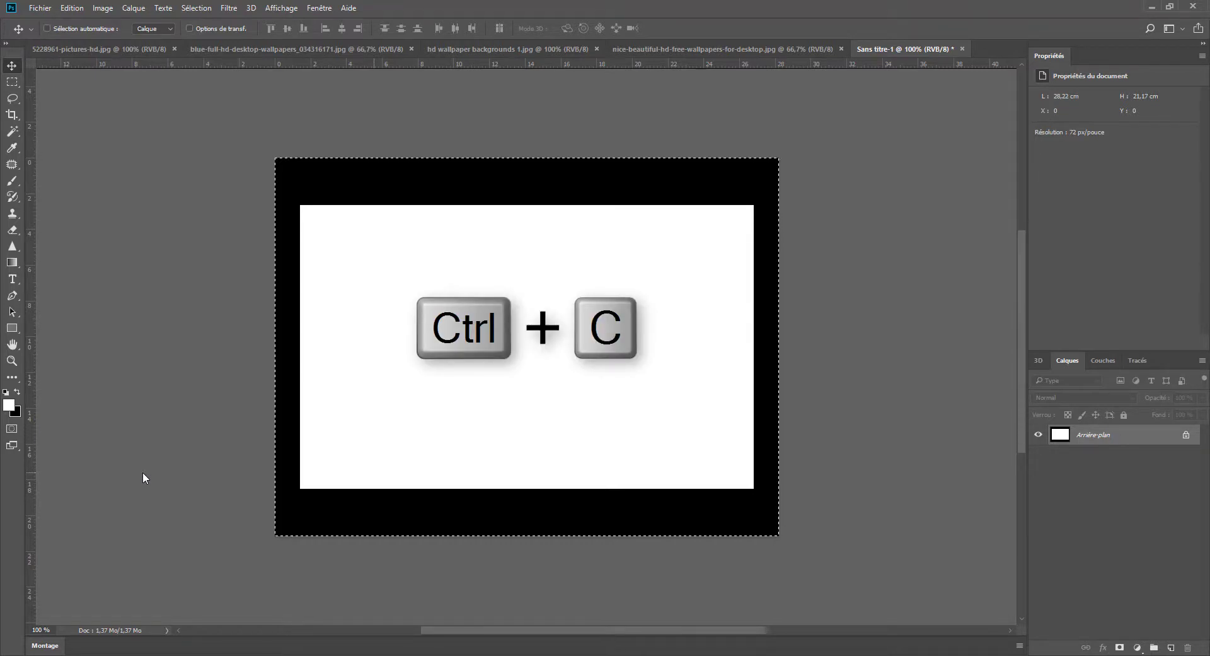
left_click(47, 28)
- Create a second document of 3200 x 1600 pixels at 72 pixels per inch with white background contents
left_click(40, 8)
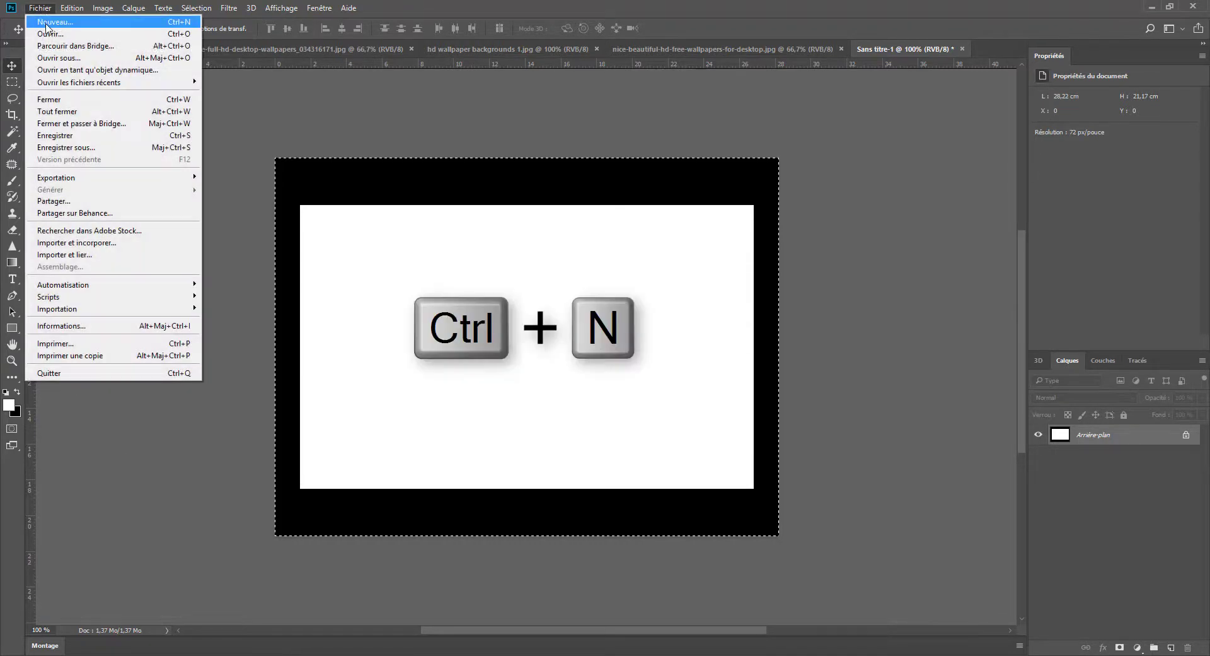
left_click(45, 19)
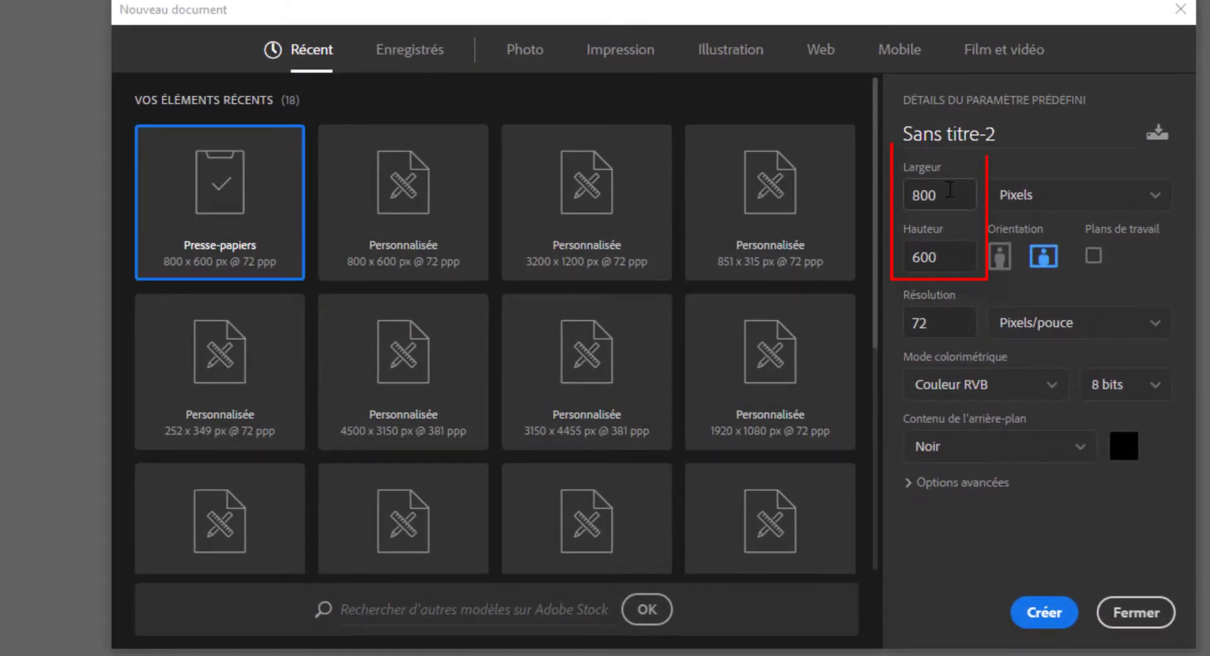
double_click(950, 189)
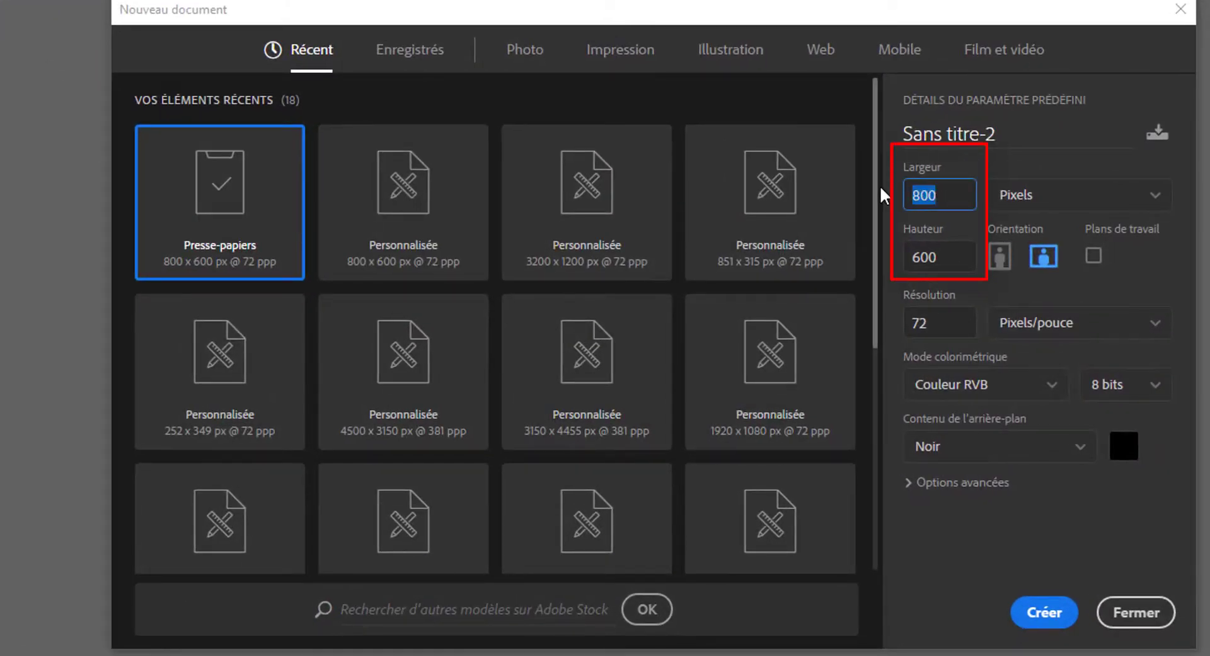
type("3200")
key("Tab")
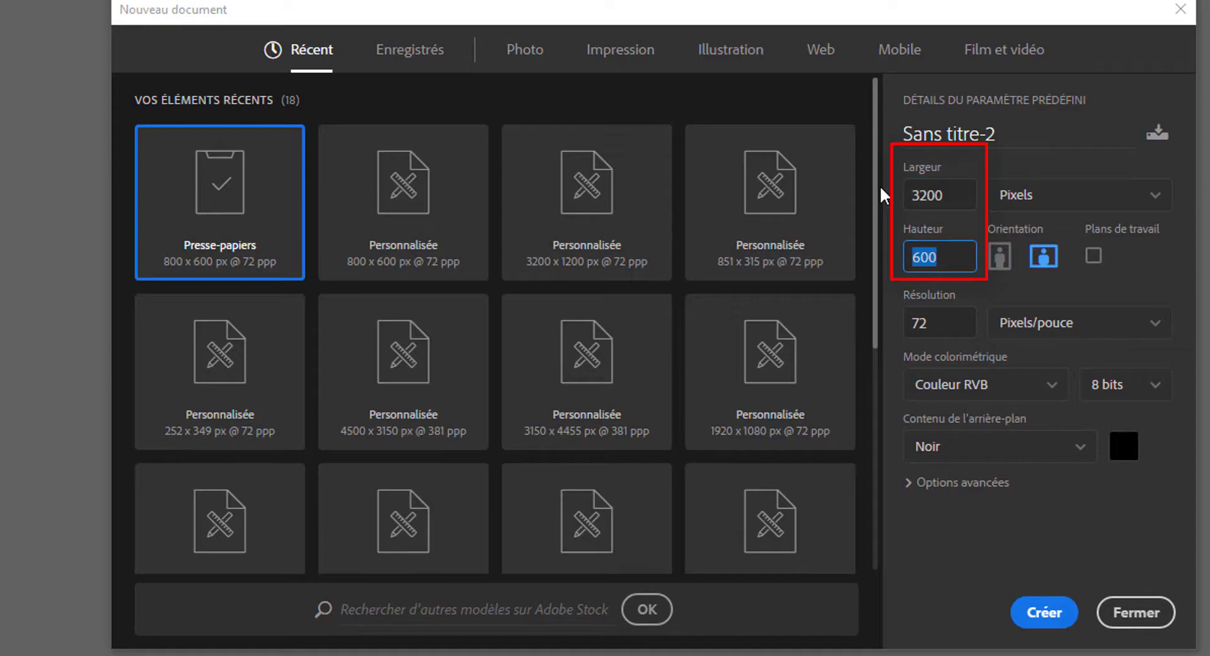
type("1600")
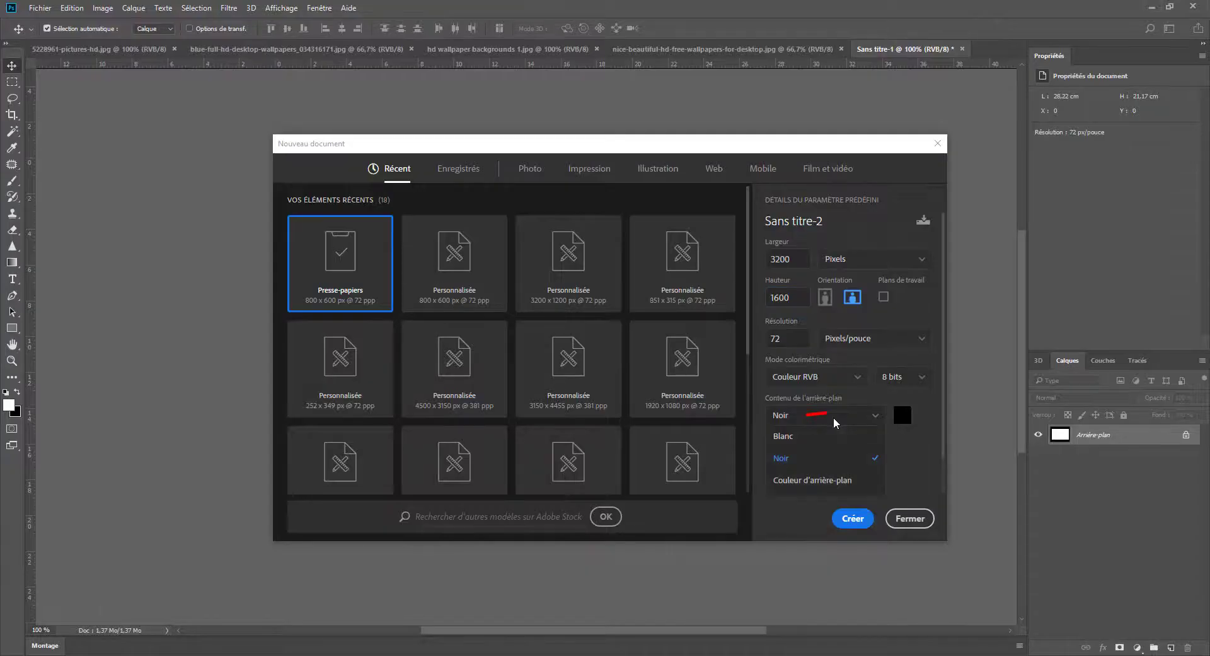
left_click(999, 445)
left_click(822, 435)
left_click(851, 518)
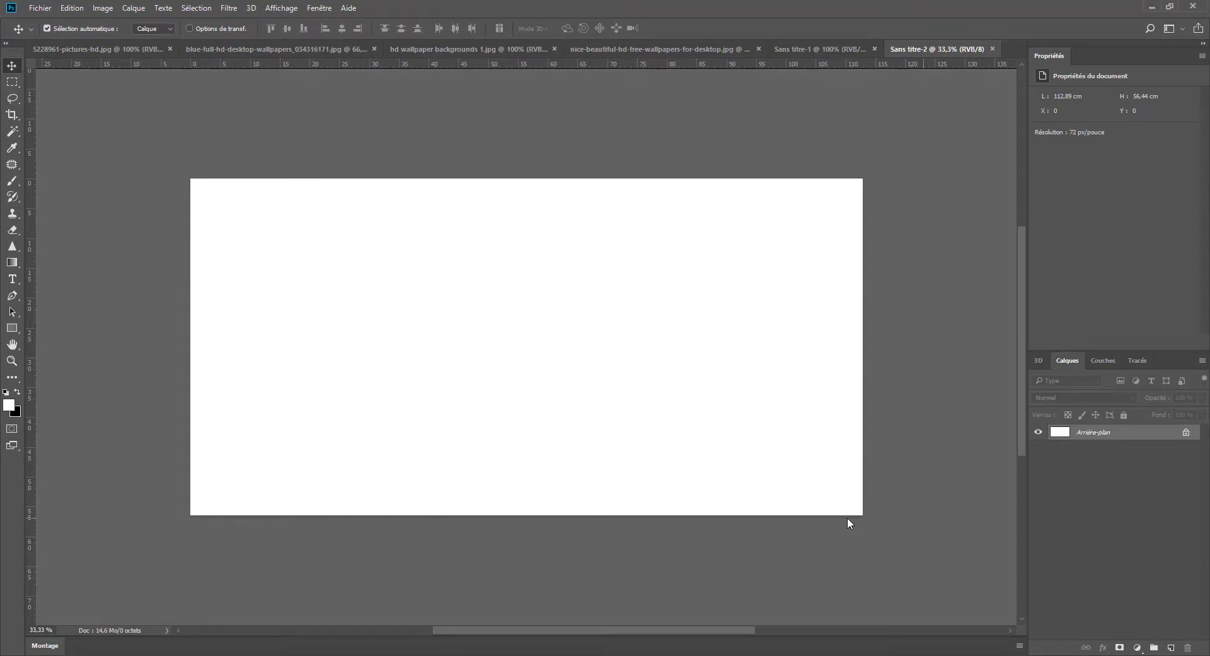
- Set the foreground colour to white and the background colour to 0ba7b9
key("d")
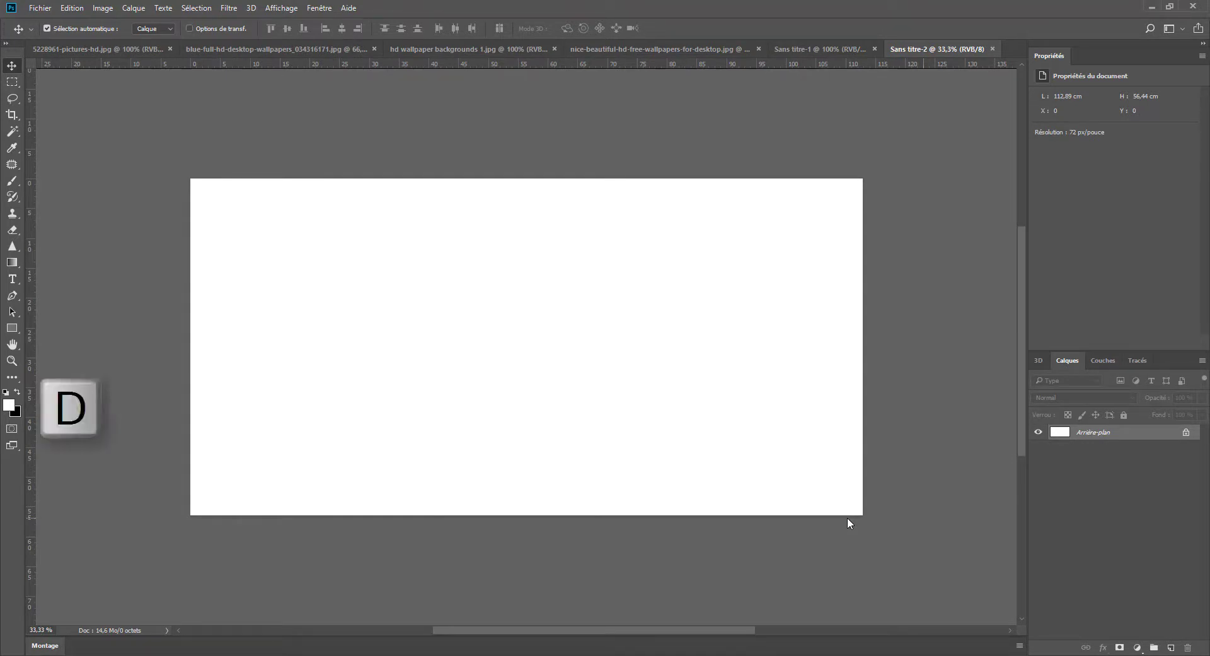
key("x")
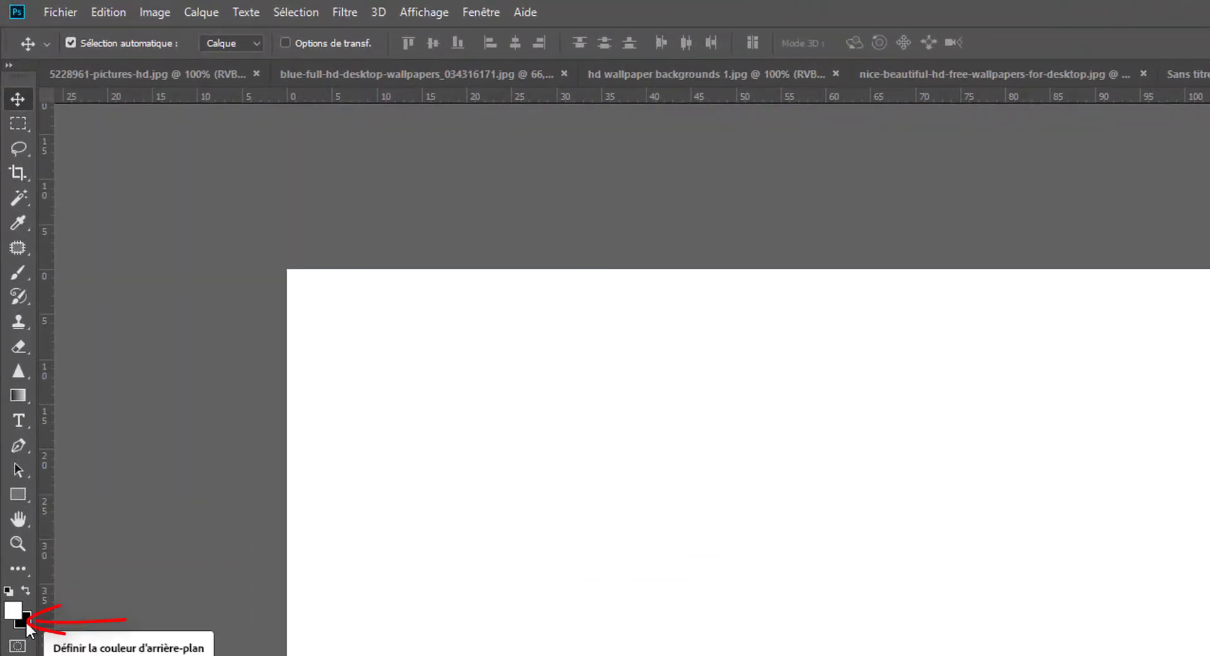
left_click(25, 623)
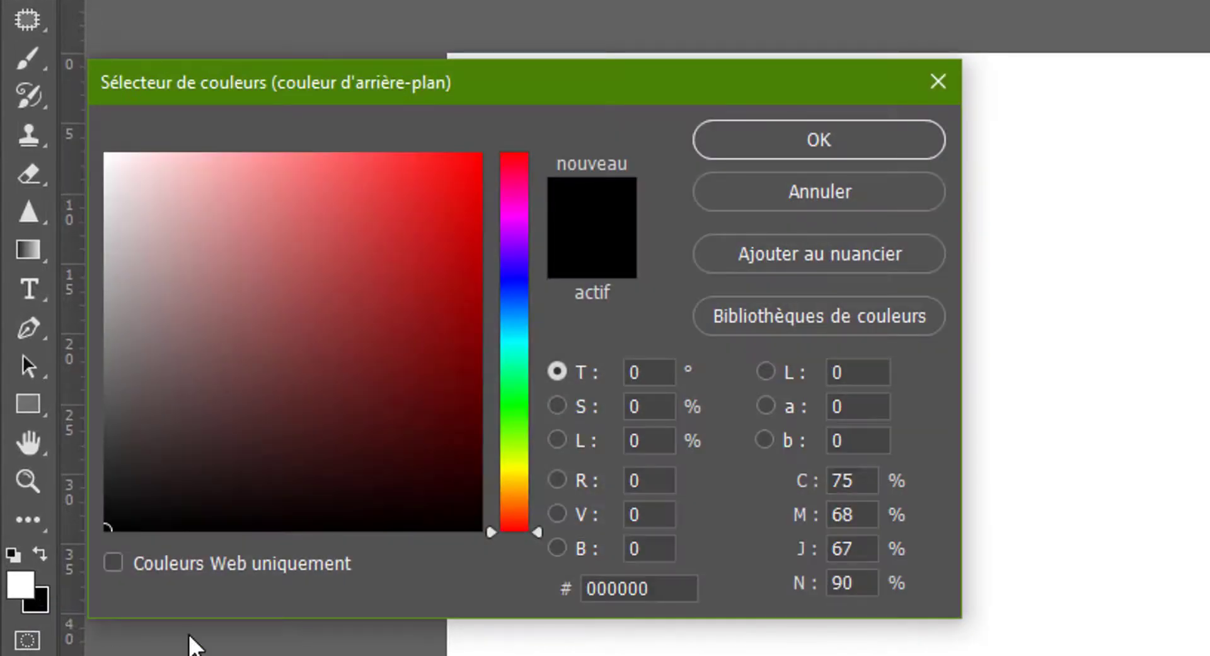
left_click(656, 589)
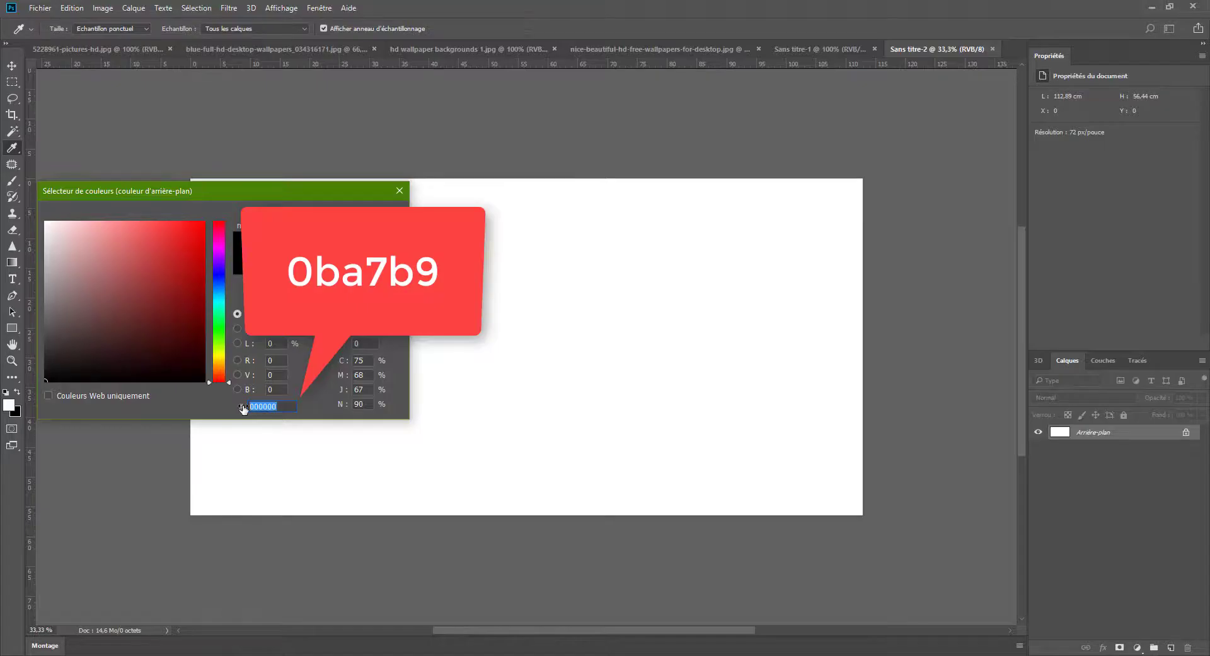
type("0ba7")
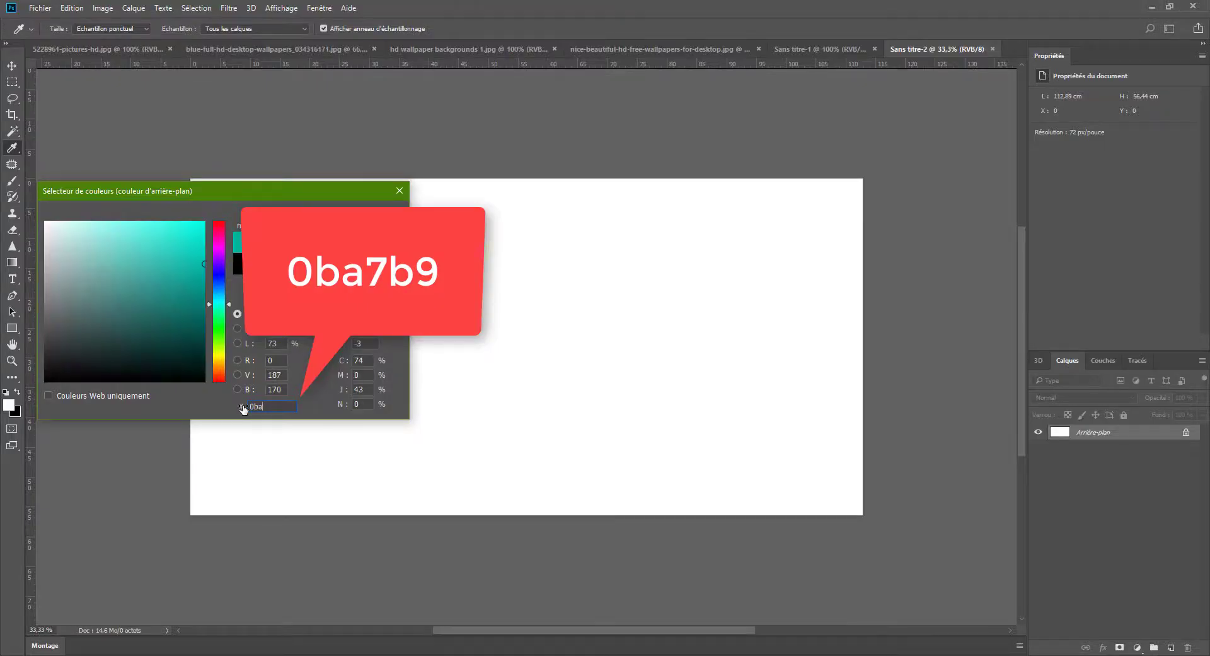
type("b9")
left_click(332, 216)
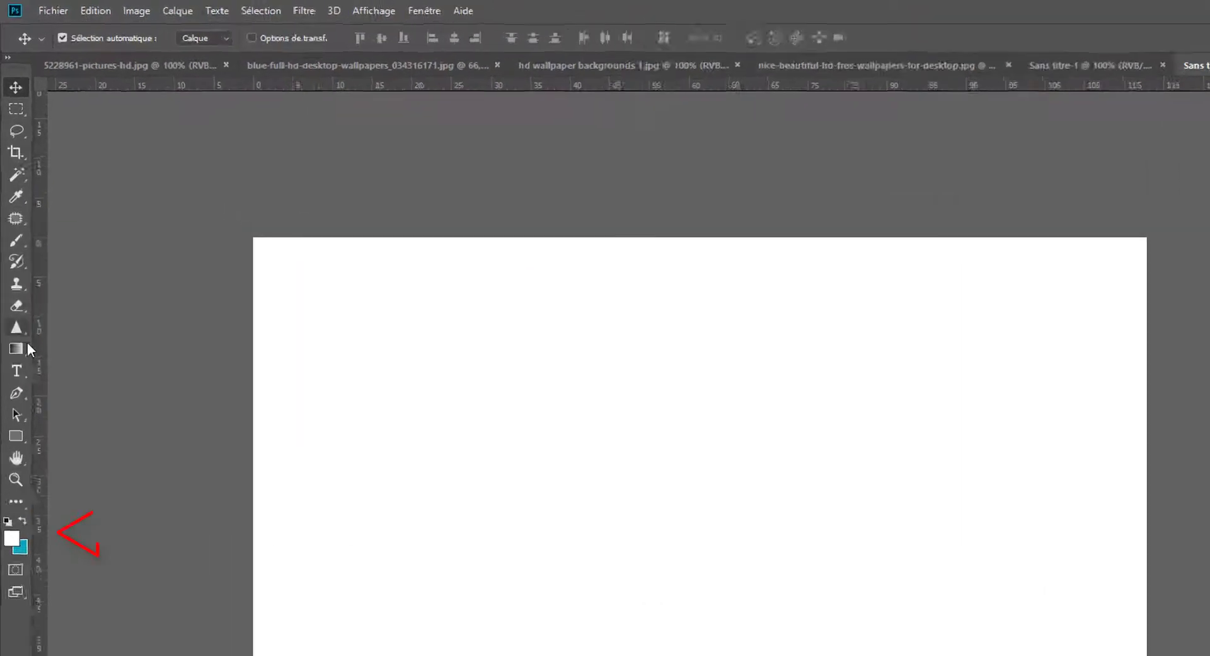
- Set up the Gradient tool with the foreground-to-background white-to-teal gradient in the reflected style
left_click(23, 532)
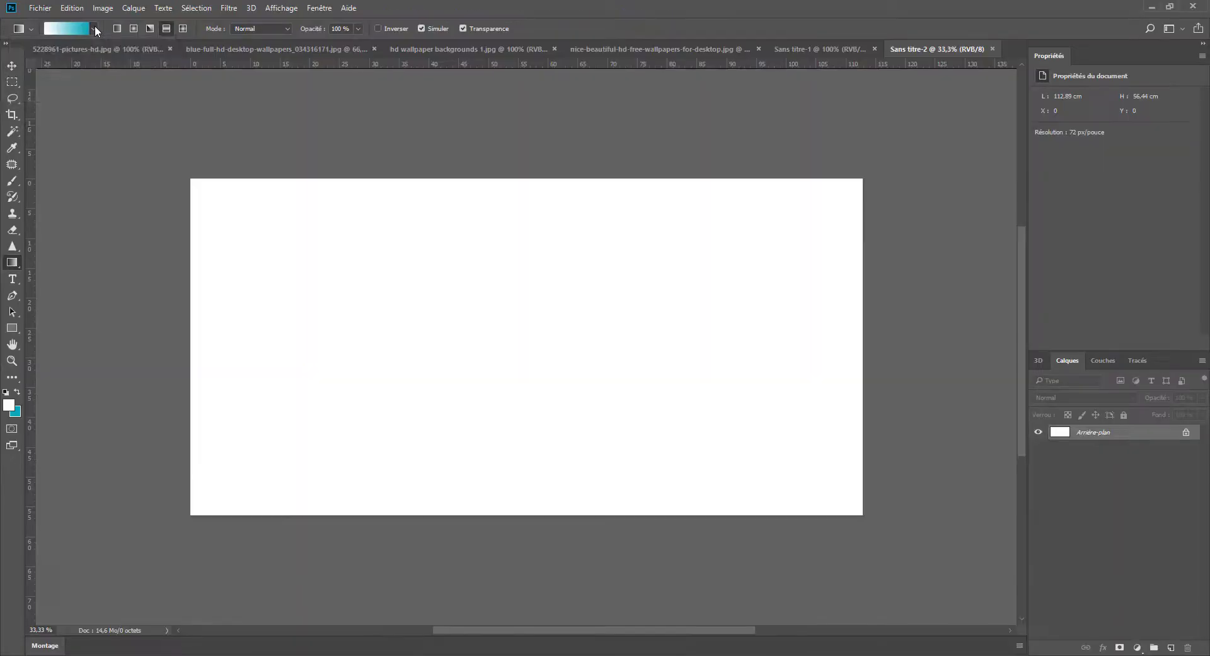
left_click(93, 28)
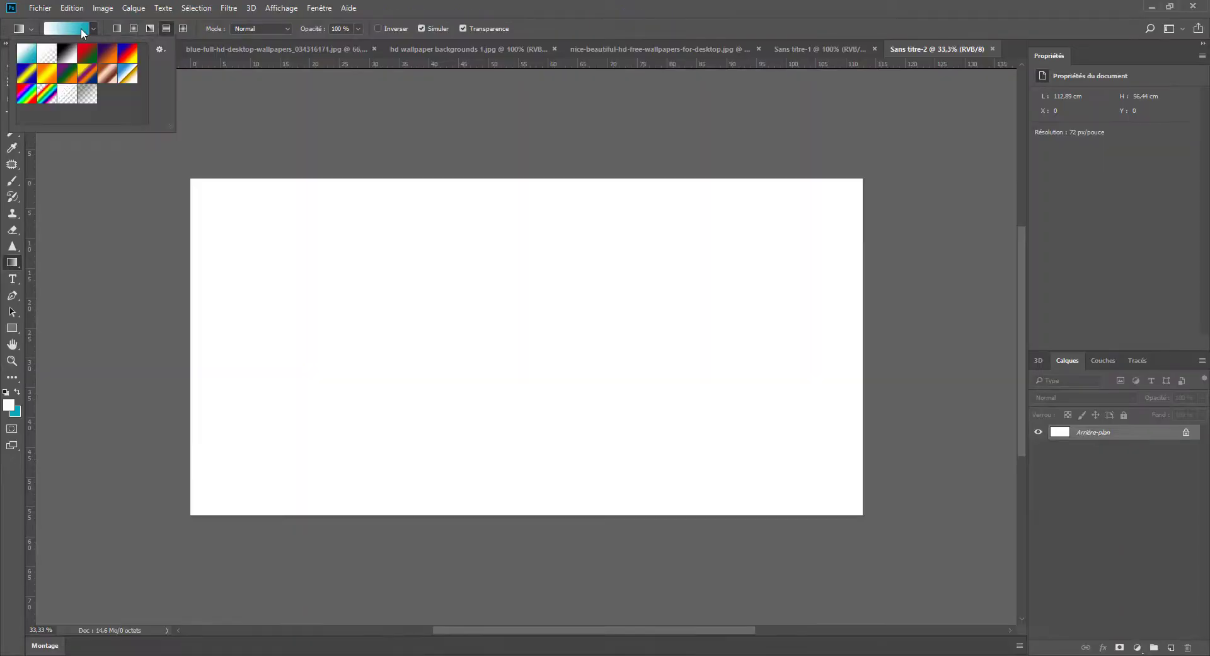
left_click(166, 29)
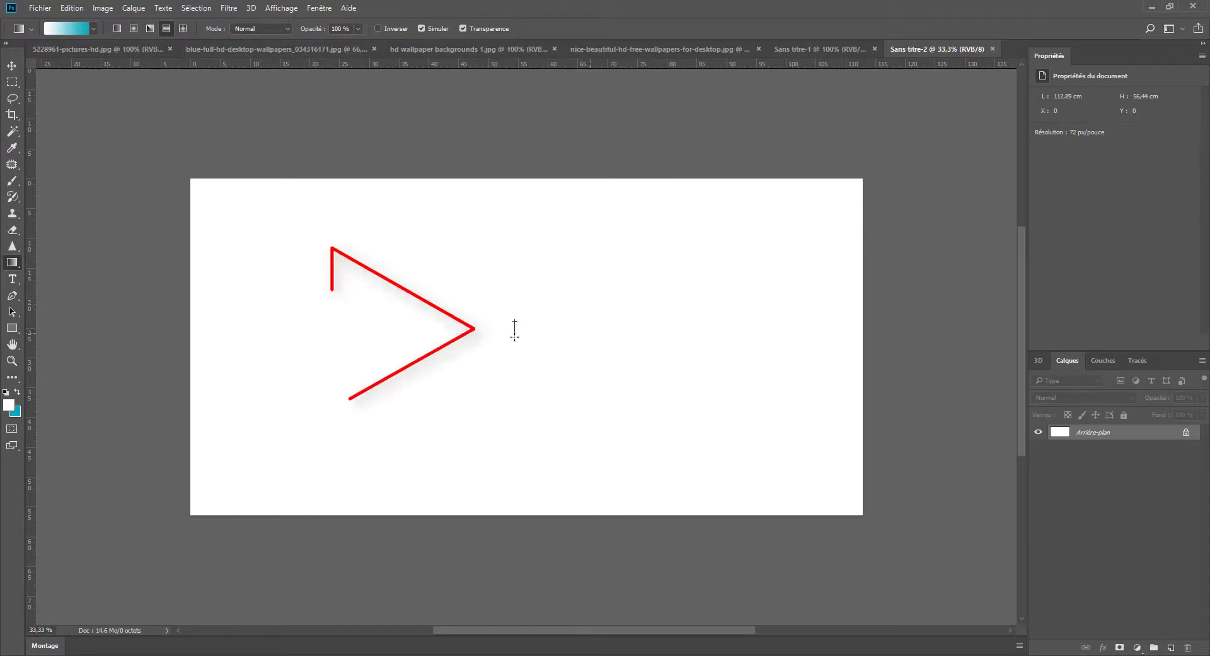
- Try a short vertical reflected gradient from the middle of the canvas, then undo it
key("shift")
left_click_drag(514, 337, 517, 368)
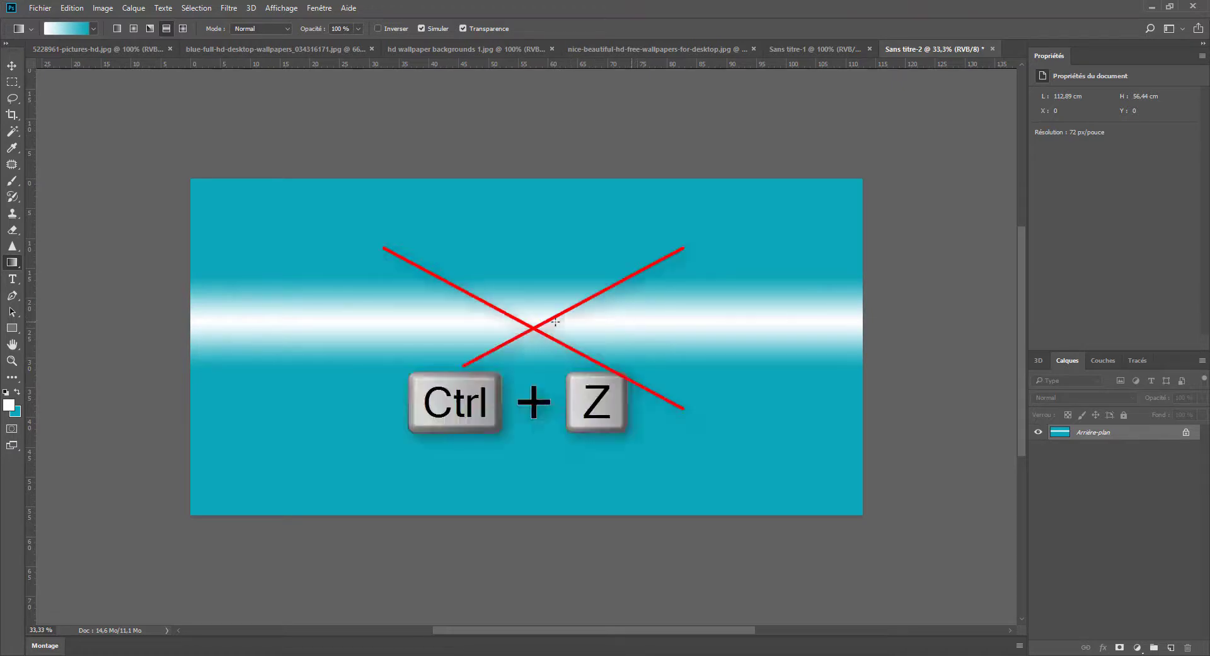
key("ctrl+z")
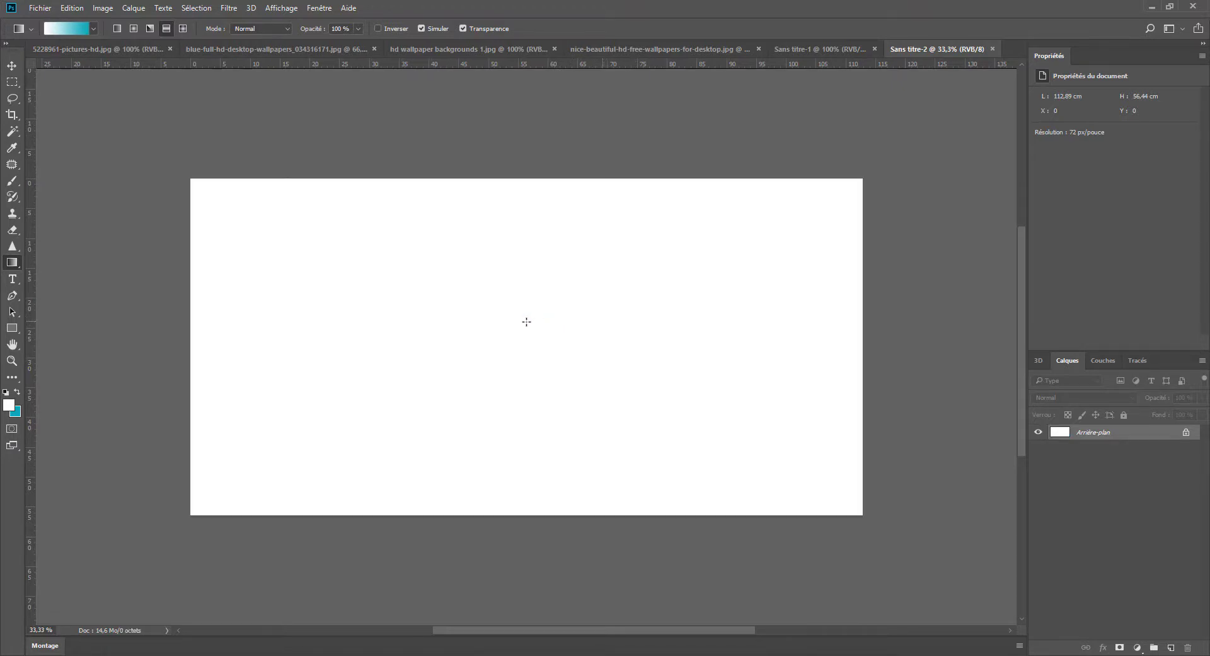
- Draw a short vertical reflected white-to-teal gradient just below the canvas centre, and paste the copied black-and-white frame onto it
left_click_drag(533, 354, 536, 403)
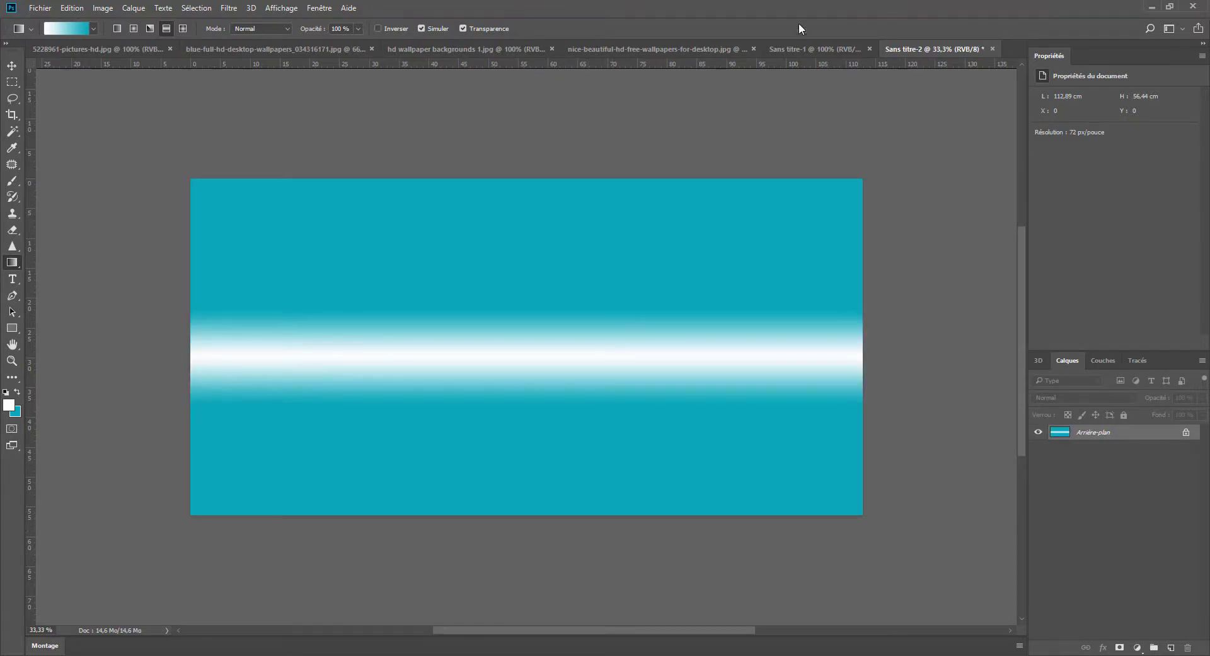
left_click(798, 48)
left_click(909, 49)
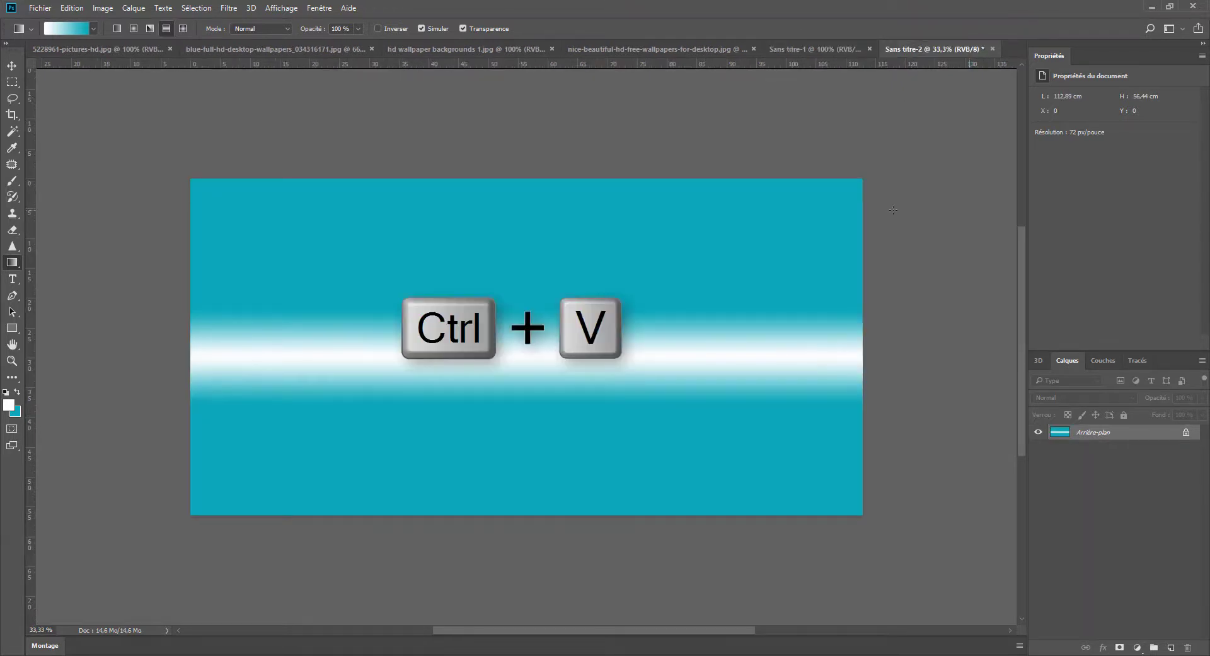
key("ctrl+v")
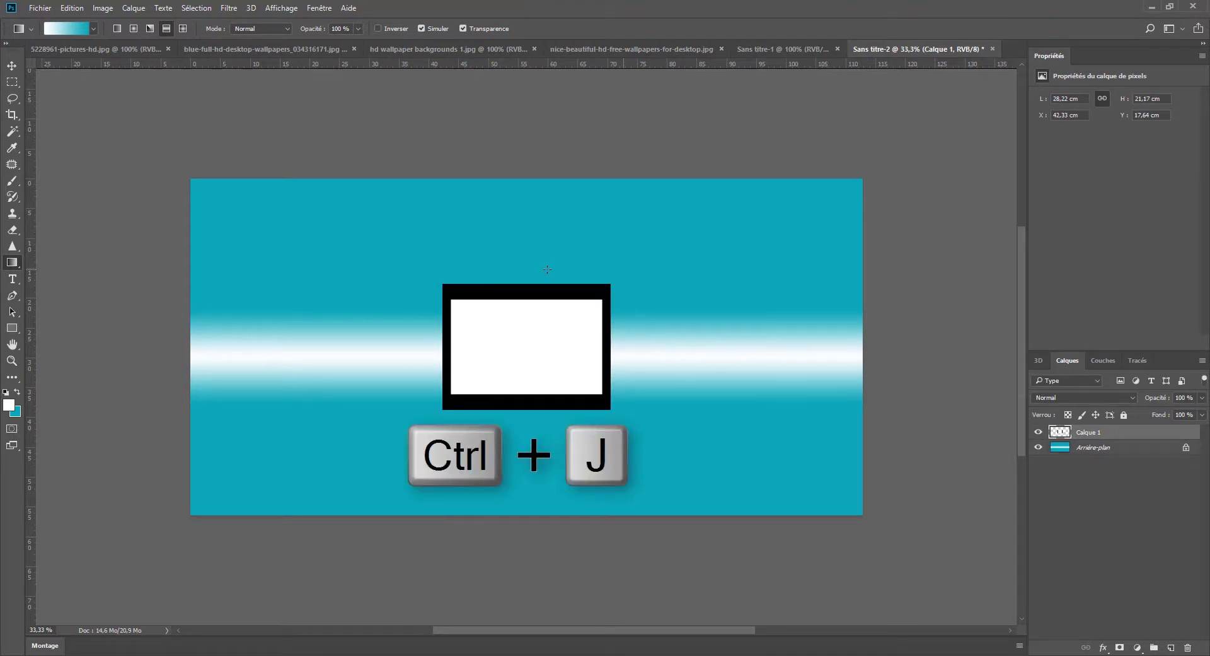
- Duplicate the frame layer and move the copy left, just clear of the original frame, to about X 12.7 cm
key("ctrl+j")
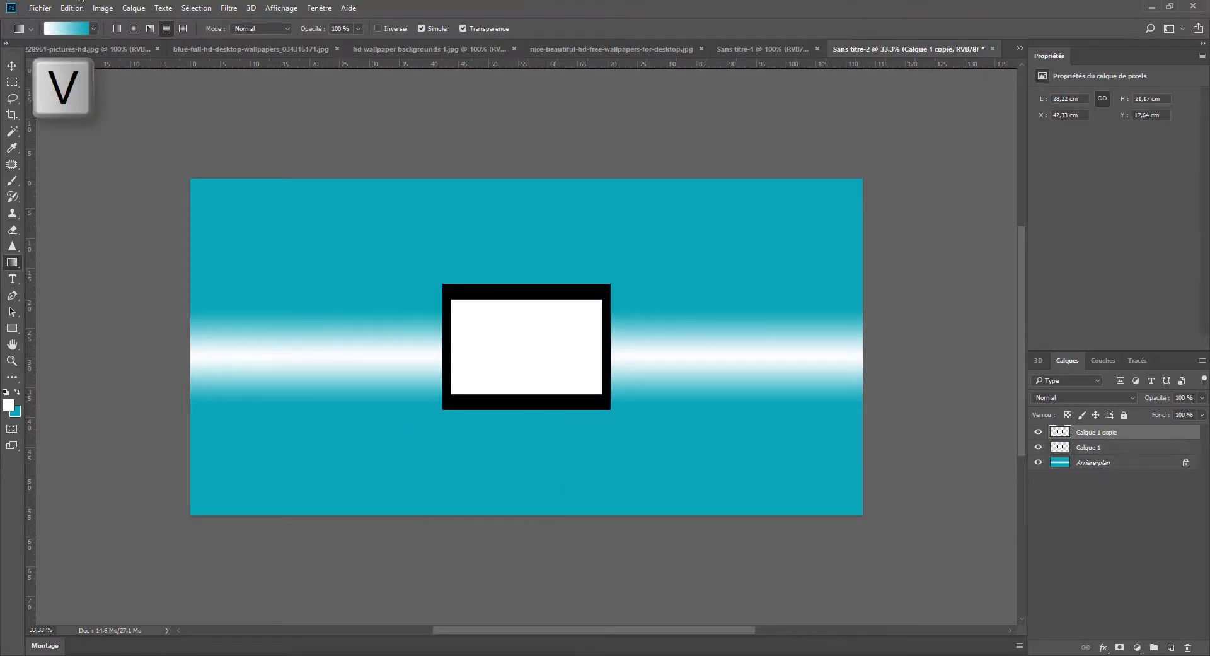
left_click(12, 68)
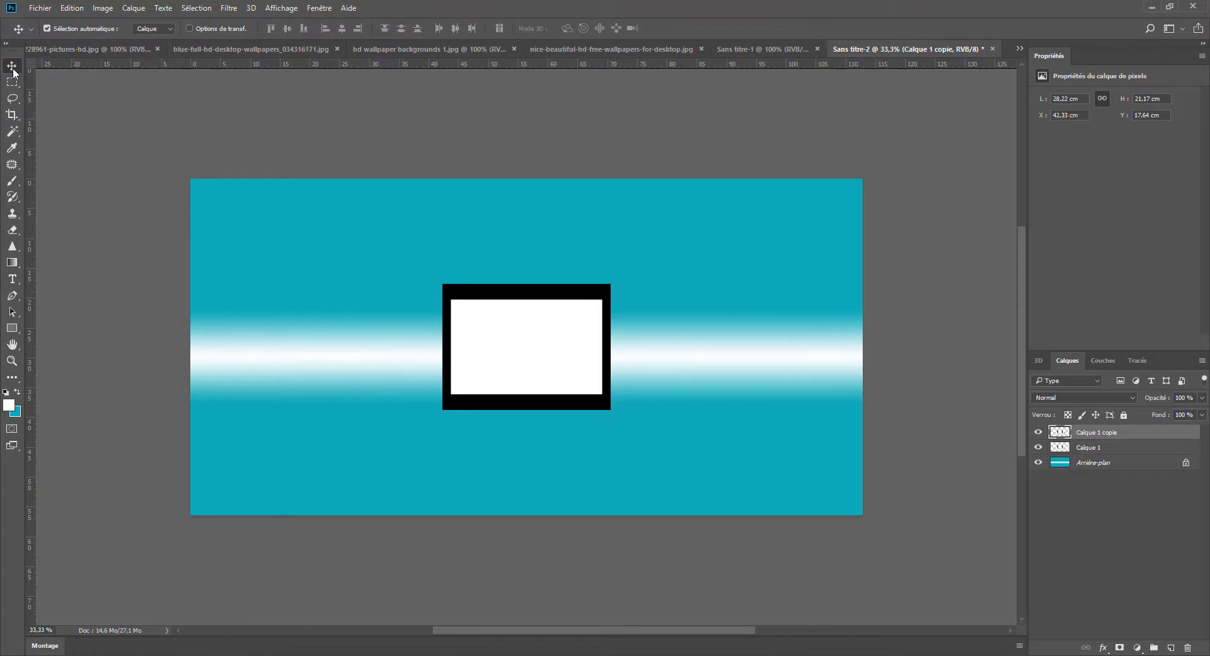
key("Left")
key("Left")
key("Left")
key("Left")
key("Left")
key("Left")
key("Left")
key("Left")
key("Left")
key("Left")
key("Left")
key("Left")
key("Left")
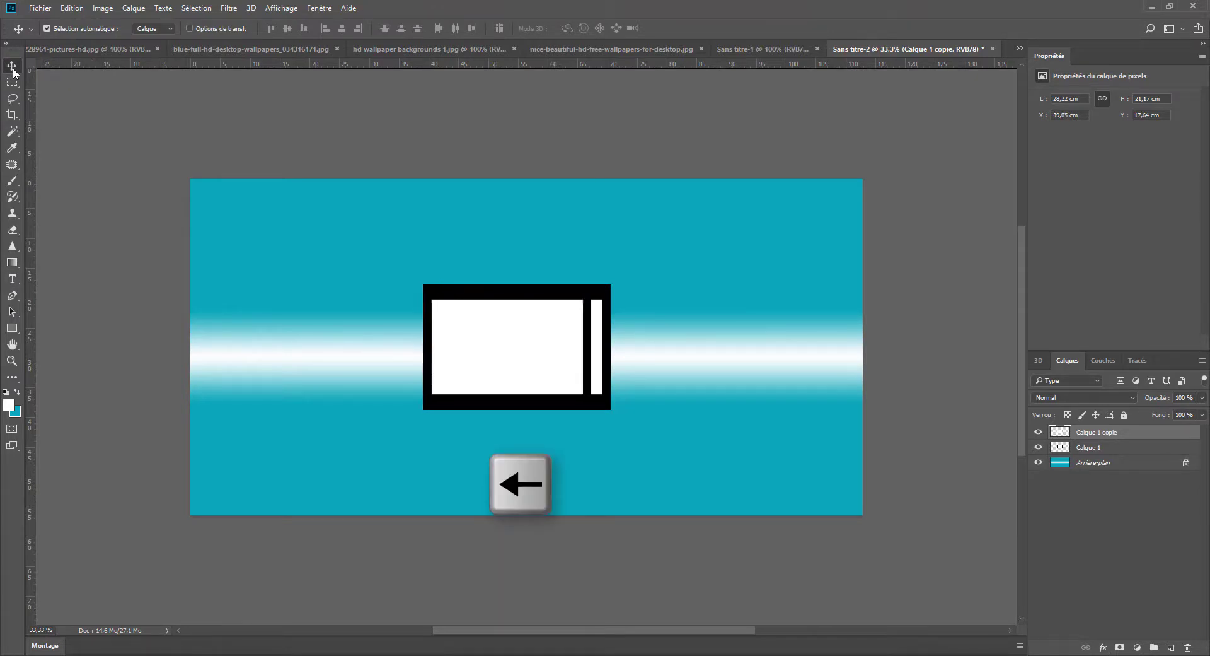
key("Left")
key("Left")
key("Left")
key("Left")
key("Left")
key("Left")
key("Left")
key("Left")
key("Left")
key("Left")
key("Left")
key("Left")
key("Left")
key("Left")
key("Left")
key("Left")
key("Left")
key("Left")
key("Left")
key("Left")
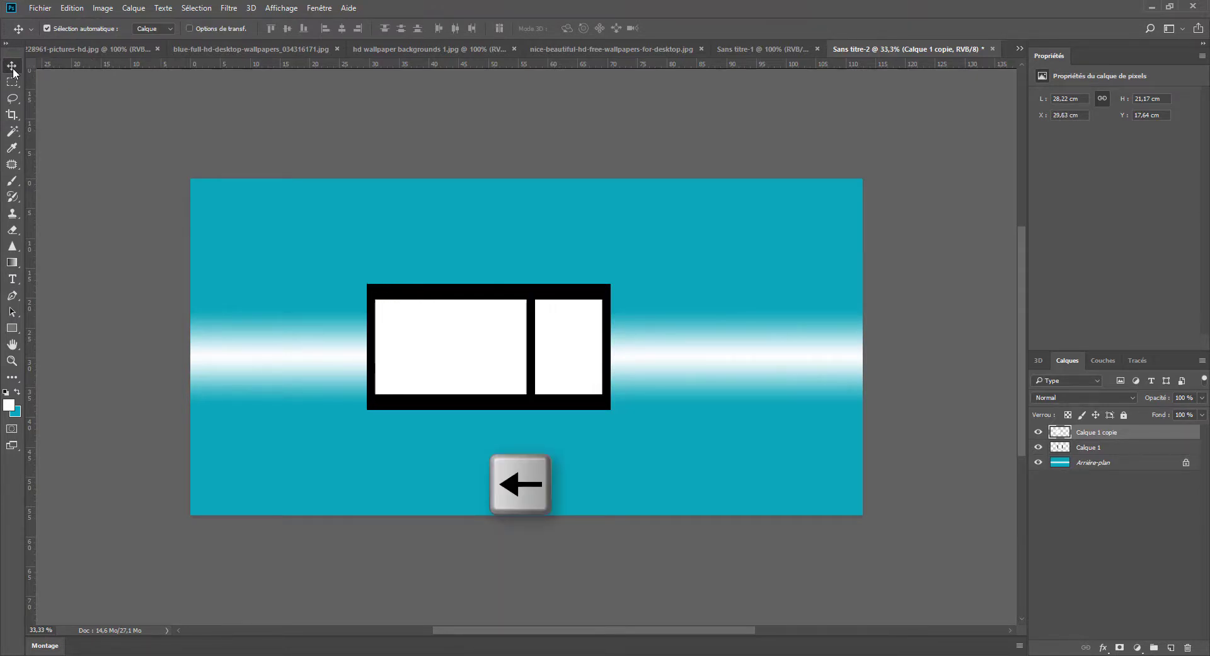
key("Left")
key("Left")
key("Left")
key("Left")
key("Left")
key("Left")
key("Left")
key("Left")
key("Left")
key("Left")
key("Left")
key("Left")
key("Left")
key("Left")
key("Left")
key("Left")
key("Left")
key("Left")
key("Left")
key("Left")
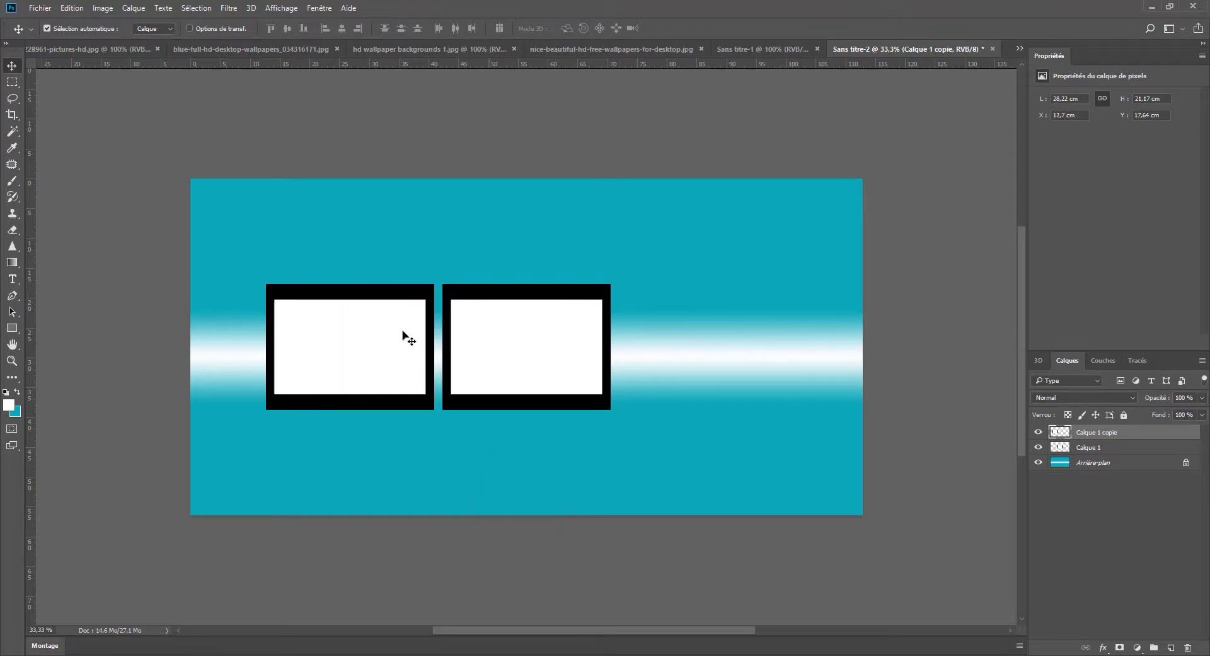
- Nudge the duplicated frame right until its black border meets the original frame's left edge without a gap
scroll(410, 368, "up", 10)
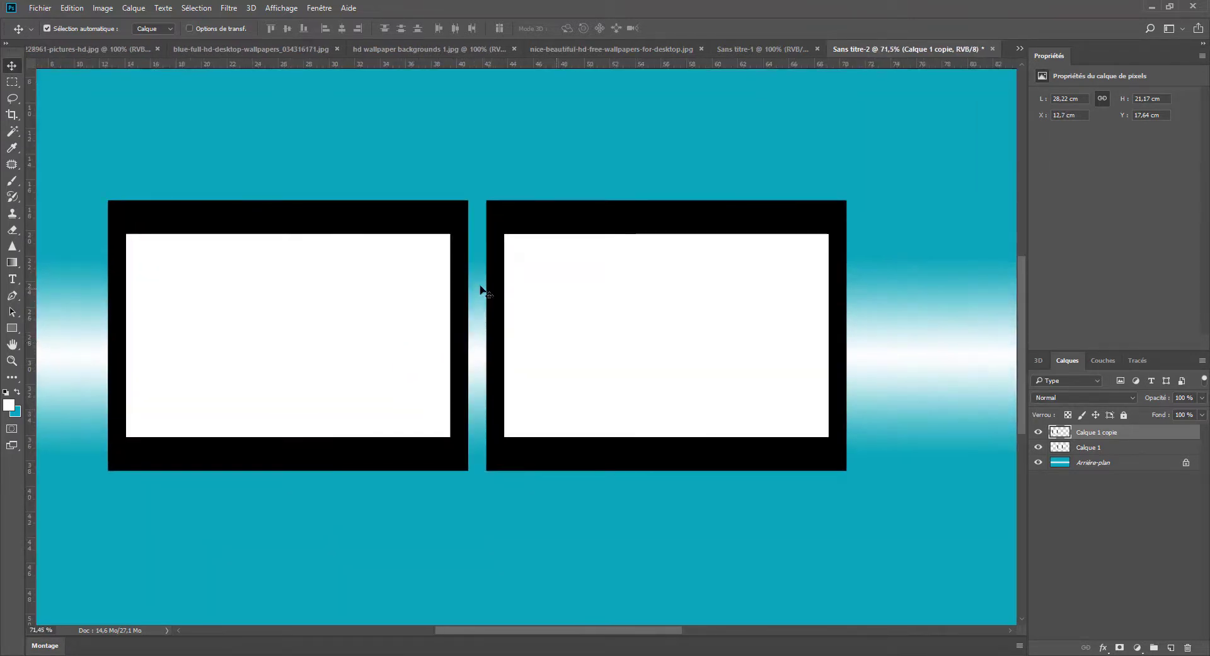
key("Right")
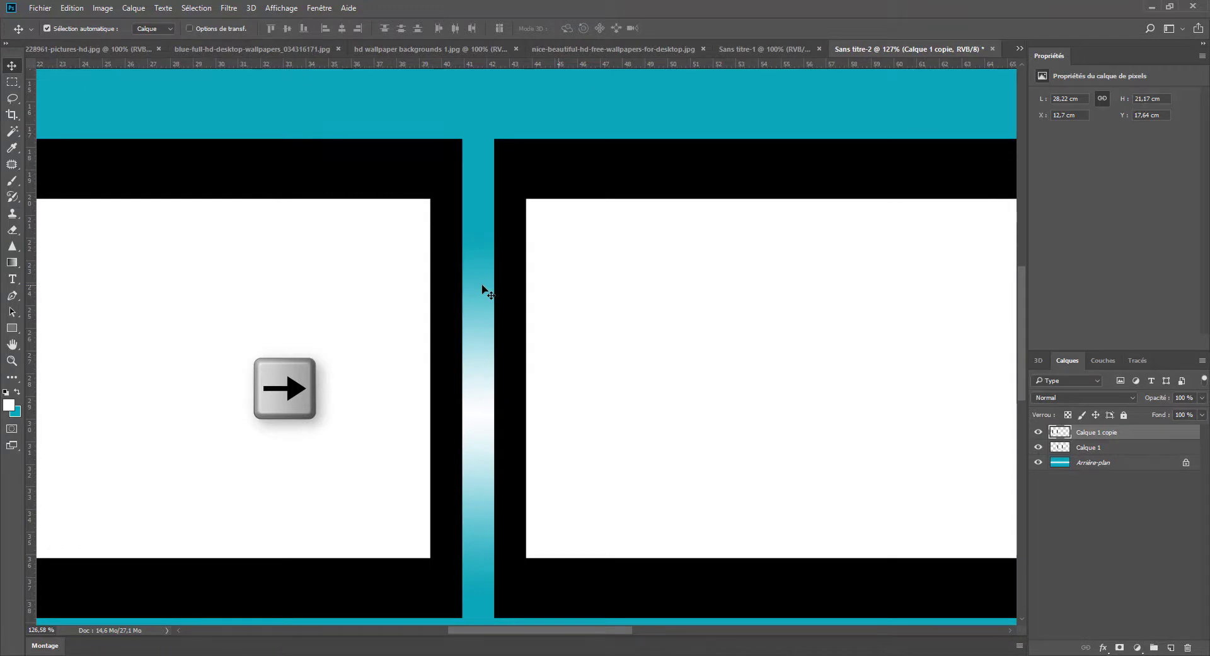
key("Right")
key("Right")
key("Right")
key("Right")
key("Right")
key("Right")
key("Right")
key("Right")
key("Right")
key("Right")
key("Right")
key("Right")
key("Right")
key("Right")
key("Right")
key("Right")
key("Right")
key("Right")
key("Right")
key("Right")
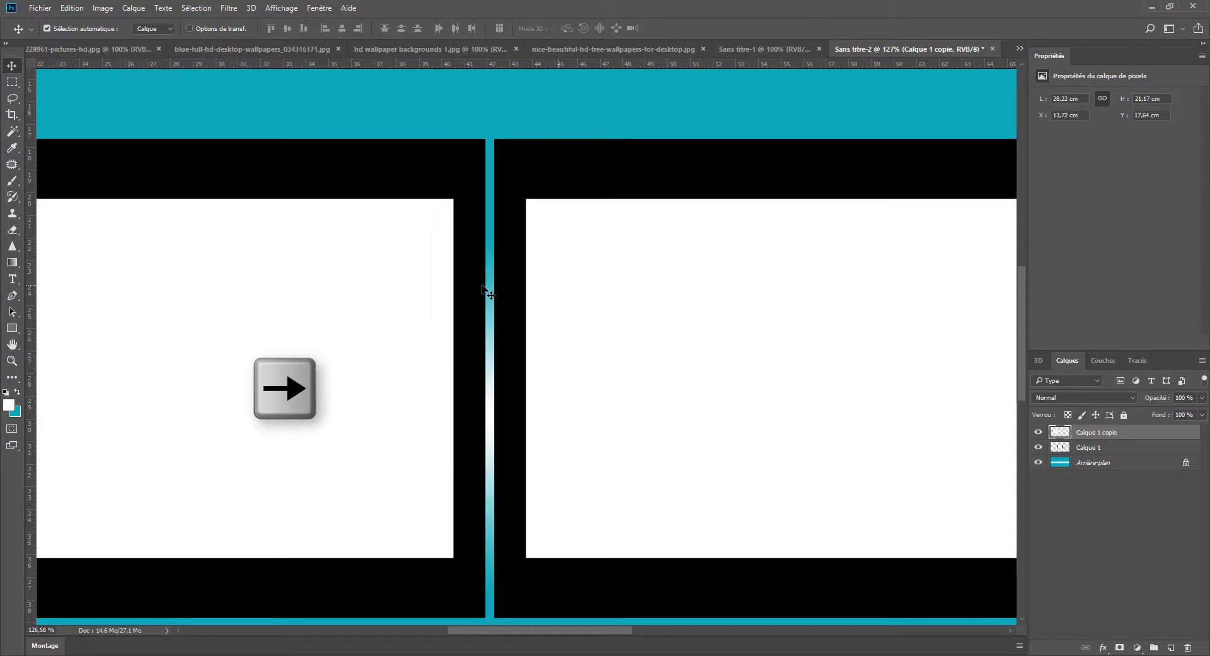
key("Right")
key("Right")
key("Right")
key("Right")
key("Right")
key("Right")
key("Right")
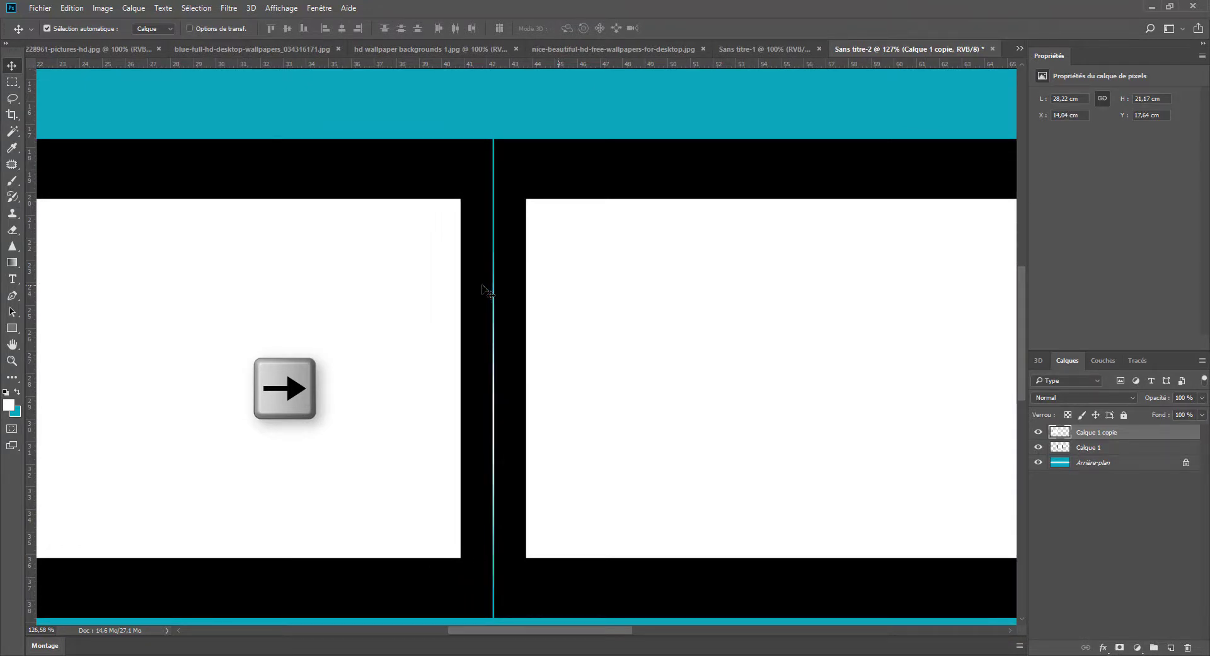
key("Right")
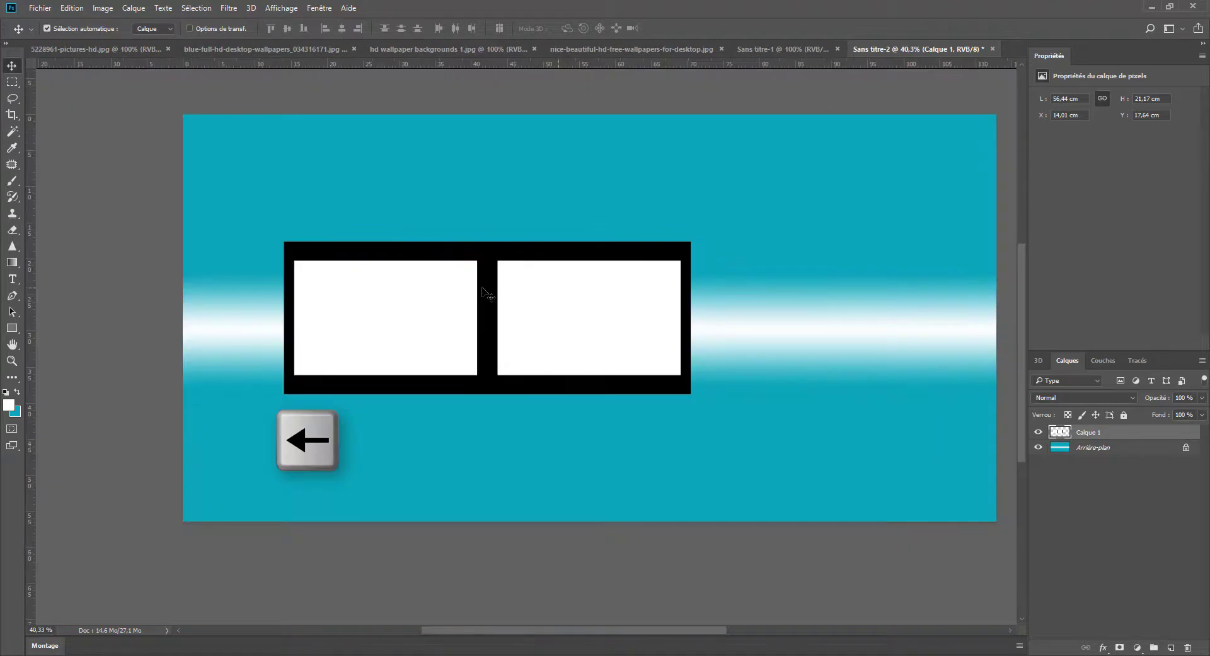
- Move the joined two-frame strip horizontally to the canvas's left edge, at about X 0.14 cm
key("Left")
key("Left")
key("Left")
key("Left")
key("Left")
key("Left")
key("Left")
key("Left")
key("Left")
key("Left")
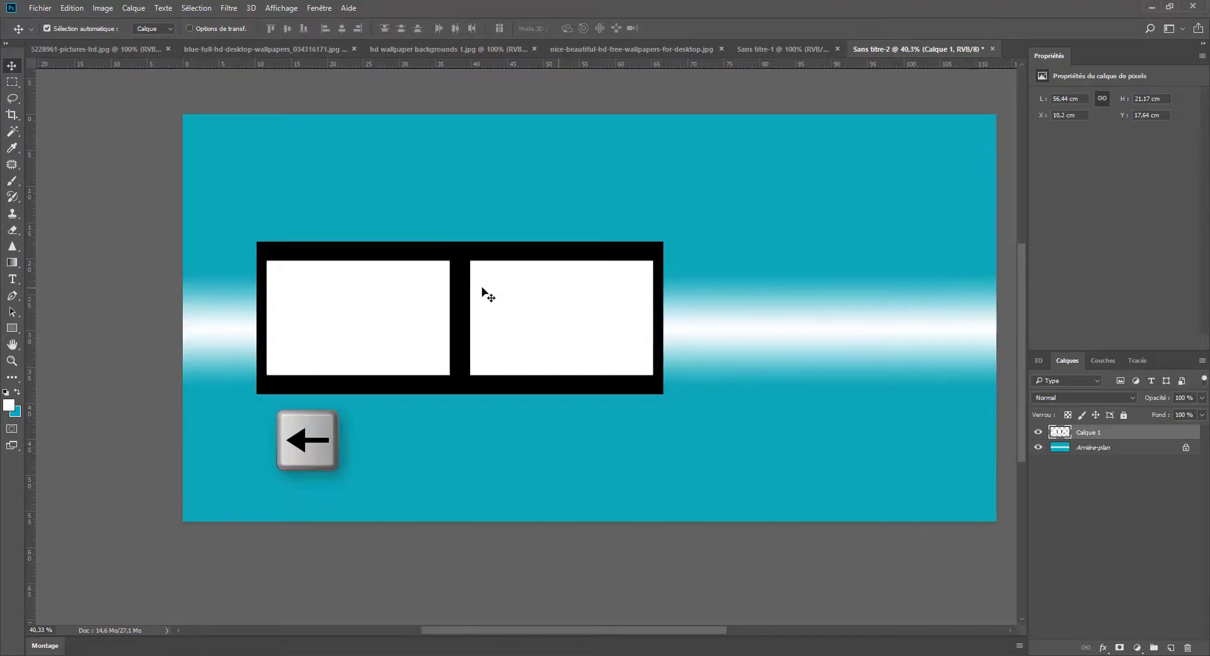
key("Left")
key("Left")
key("Left")
key("Left")
key("Left")
key("Left")
key("Left")
key("Left")
key("Left")
key("Left")
key("Left")
key("Left")
key("Left")
key("Left")
key("Left")
key("Left")
key("Left")
key("Left")
key("Left")
key("Left")
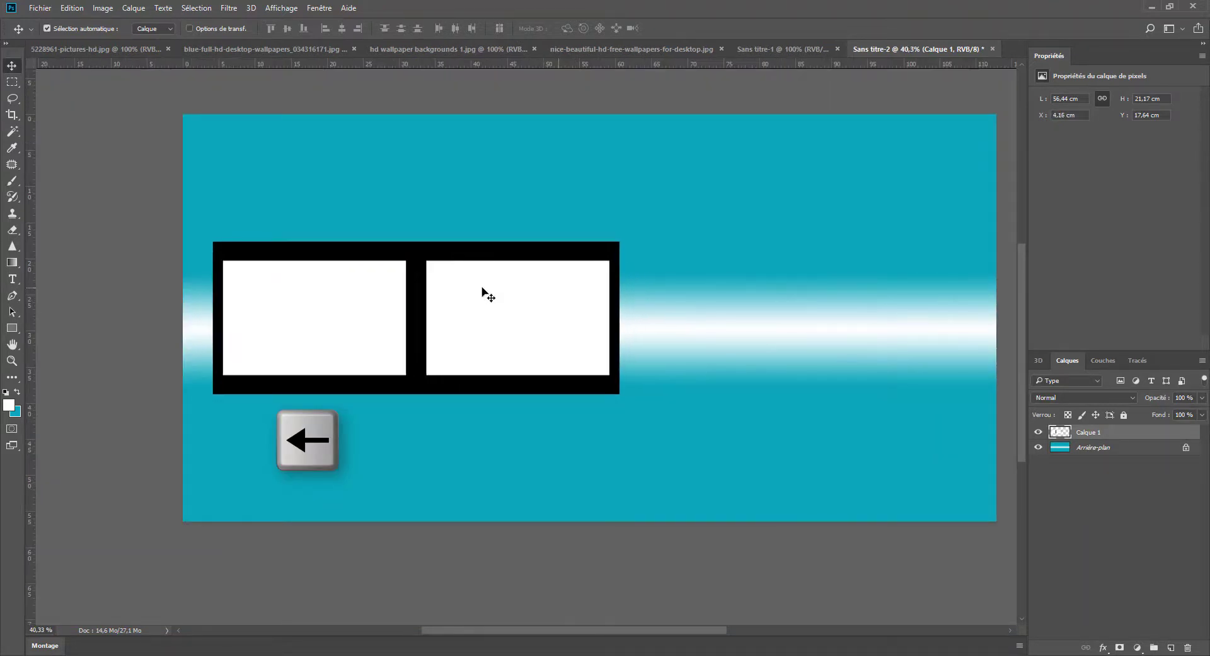
key("Left")
key("Left")
key("Left")
key("Left")
key("Left")
key("Left")
key("Left")
key("Left")
key("Left")
key("Left")
key("Left")
key("Left")
key("Left")
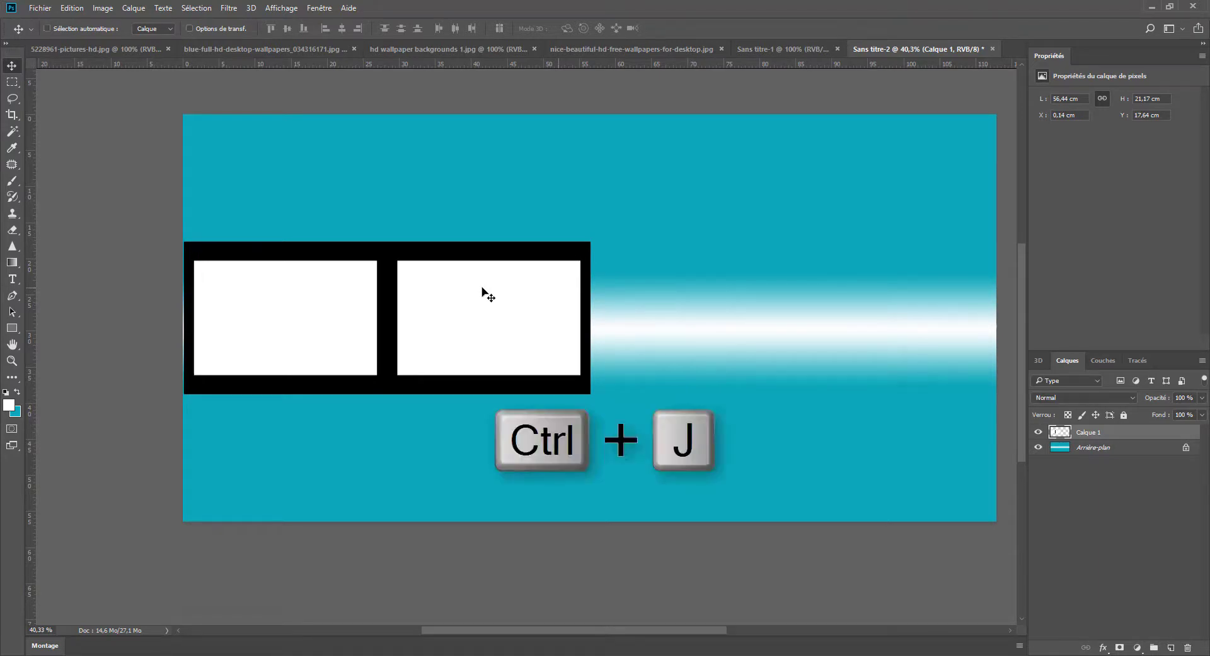
- Duplicate the two-frame strip layer and move the copy right, just clear of the original strip, to about X 56.9 cm
key("ctrl+j")
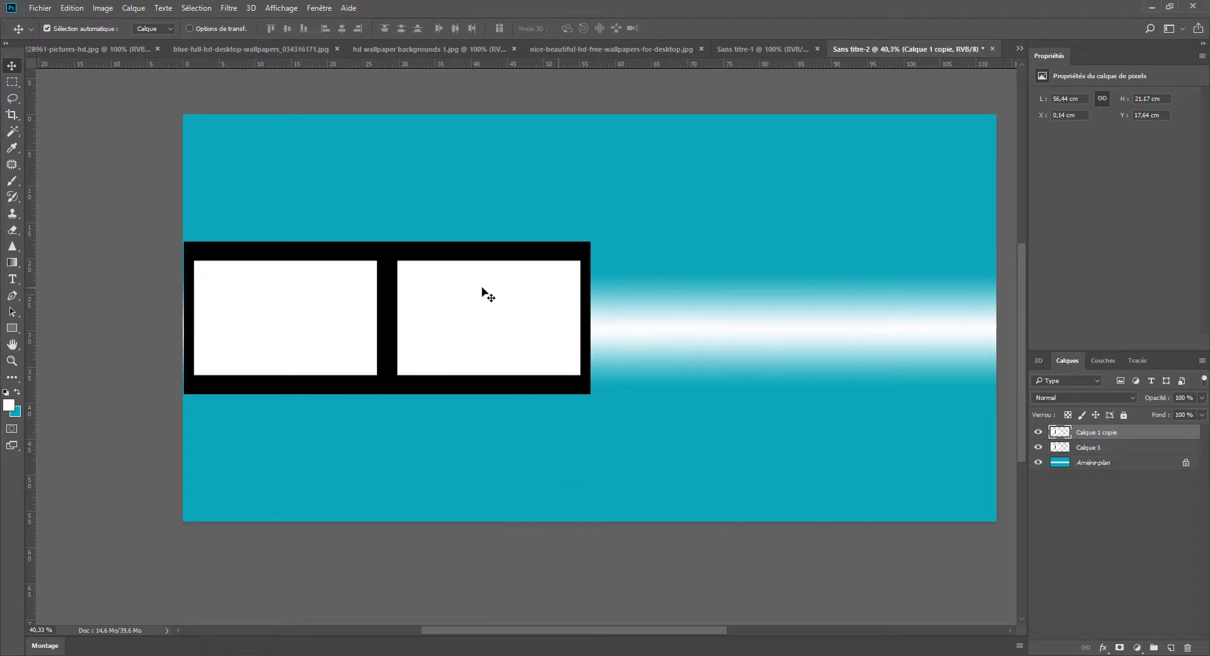
key("Right")
key("Right")
key("Right")
key("Right")
key("Right")
key("Right")
key("Right")
key("Right")
key("Right")
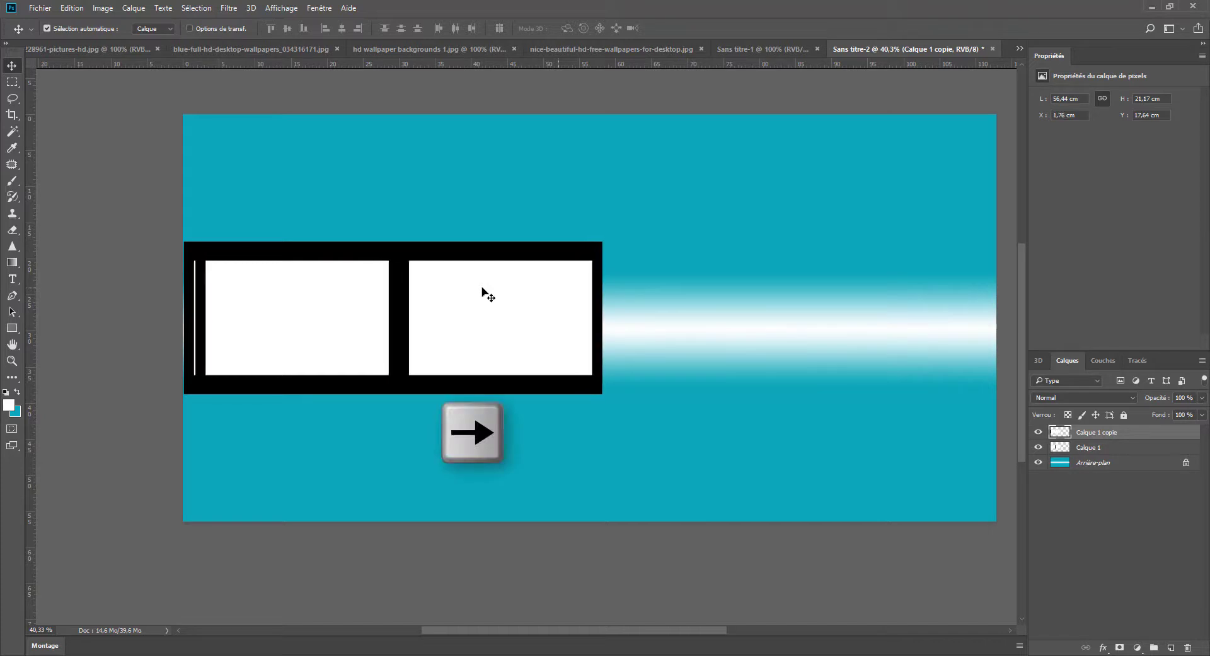
key("Right")
key("Right")
key("Right")
key("Right")
key("Right")
key("Right")
key("Right")
key("Right")
key("Right")
key("Right")
key("Right")
key("Right")
key("Right")
key("Right")
key("Right")
key("Right")
key("Right")
key("Right")
key("Right")
key("Right")
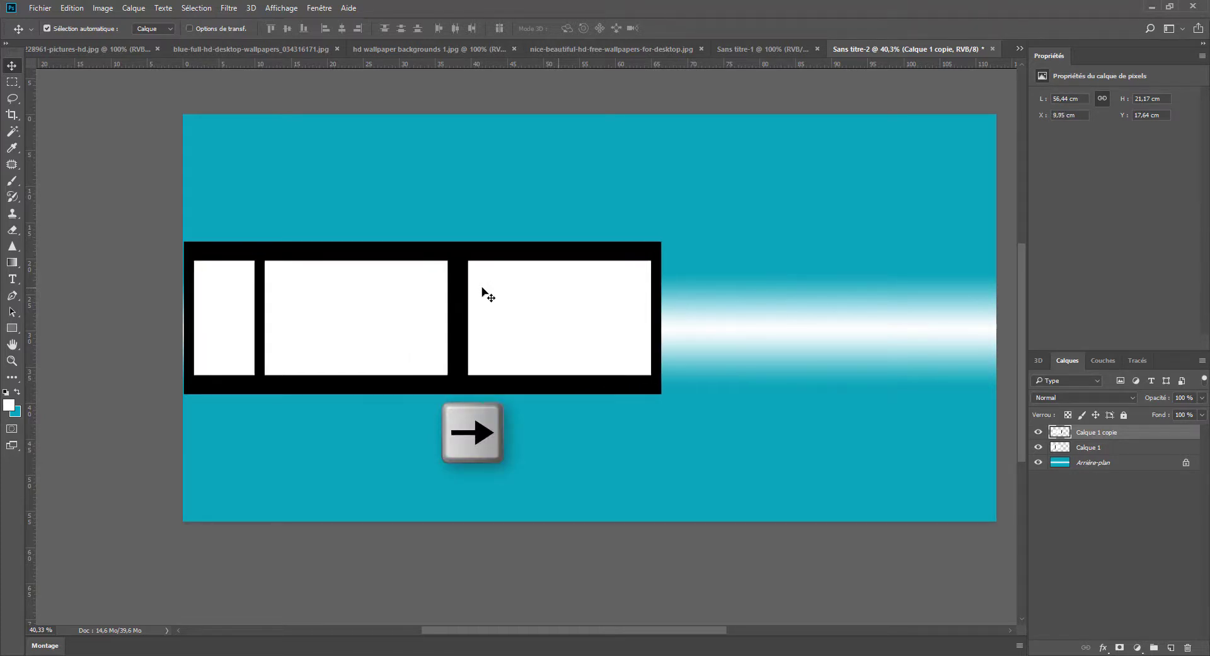
key("Right")
key("Right")
key("Right")
key("Right")
key("Right")
key("Right")
key("Right")
key("Right")
key("Right")
key("Right")
key("Right")
key("Right")
key("Right")
key("Right")
key("Right")
key("Right")
key("Right")
key("Right")
key("Right")
key("Right")
key("Left")
key("Left")
key("Left")
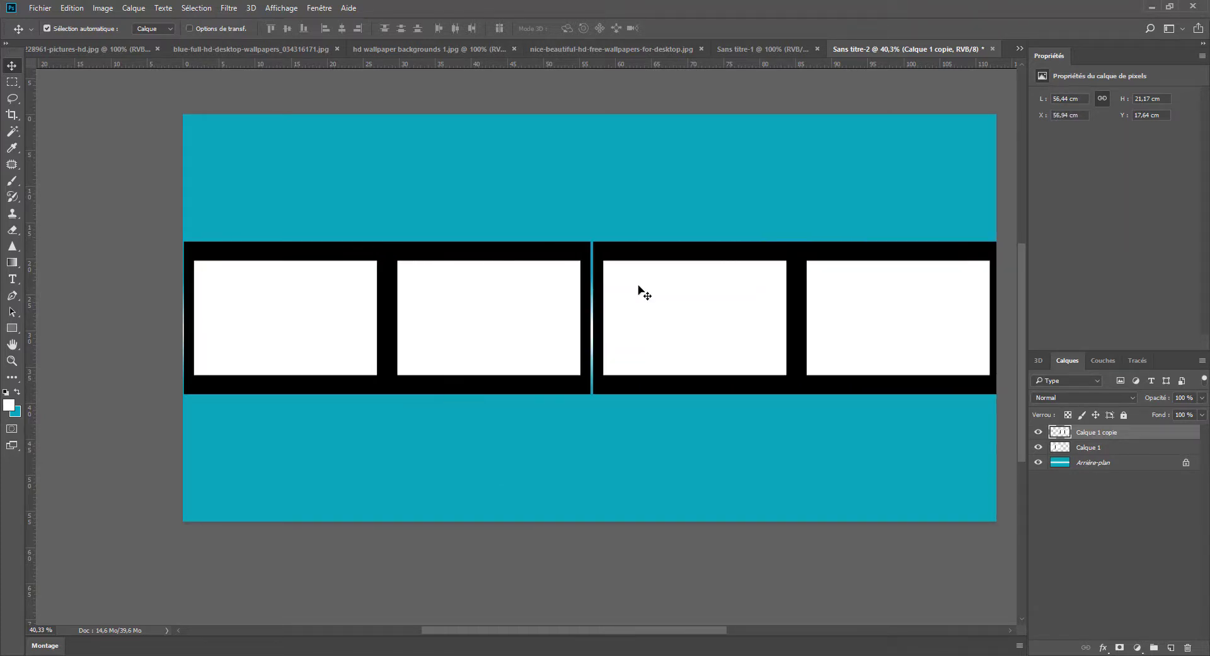
- Nudge the duplicated strip left to about X 56.59 cm so its black border meets the original strip without a gap
scroll(628, 286, "up", 5)
scroll(624, 291, "up", 3)
key("Left")
key("Left")
key("Left")
key("Left")
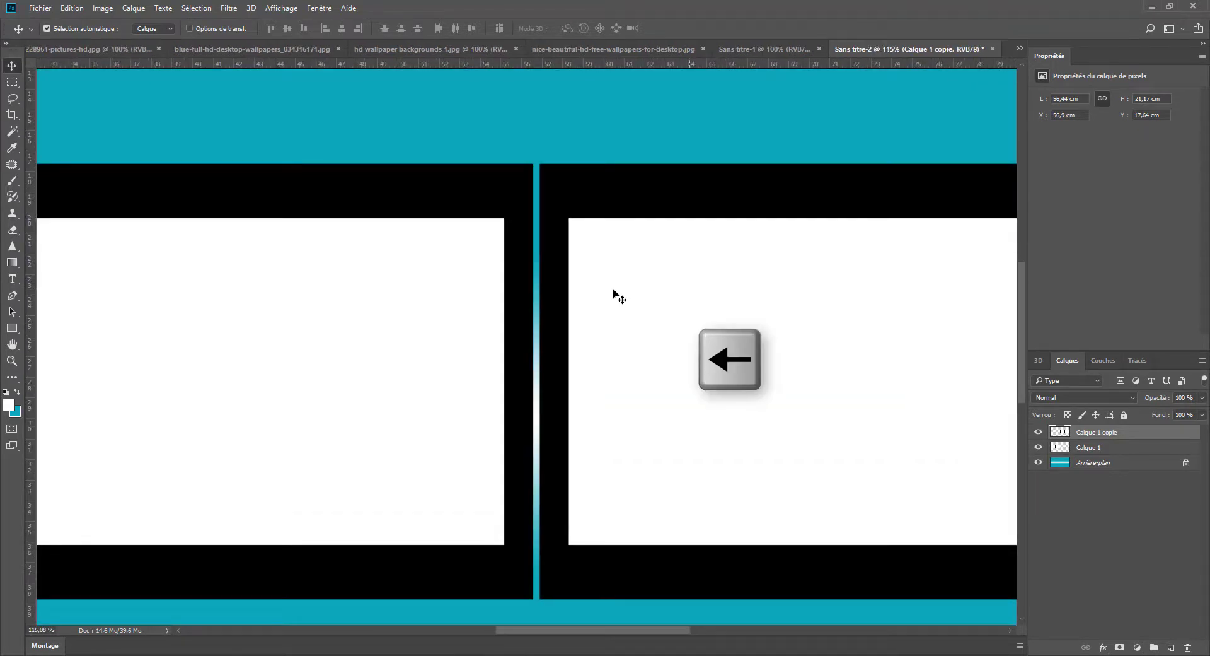
key("Left")
key("Left")
key("Left")
key("Left")
key("Left")
key("Left")
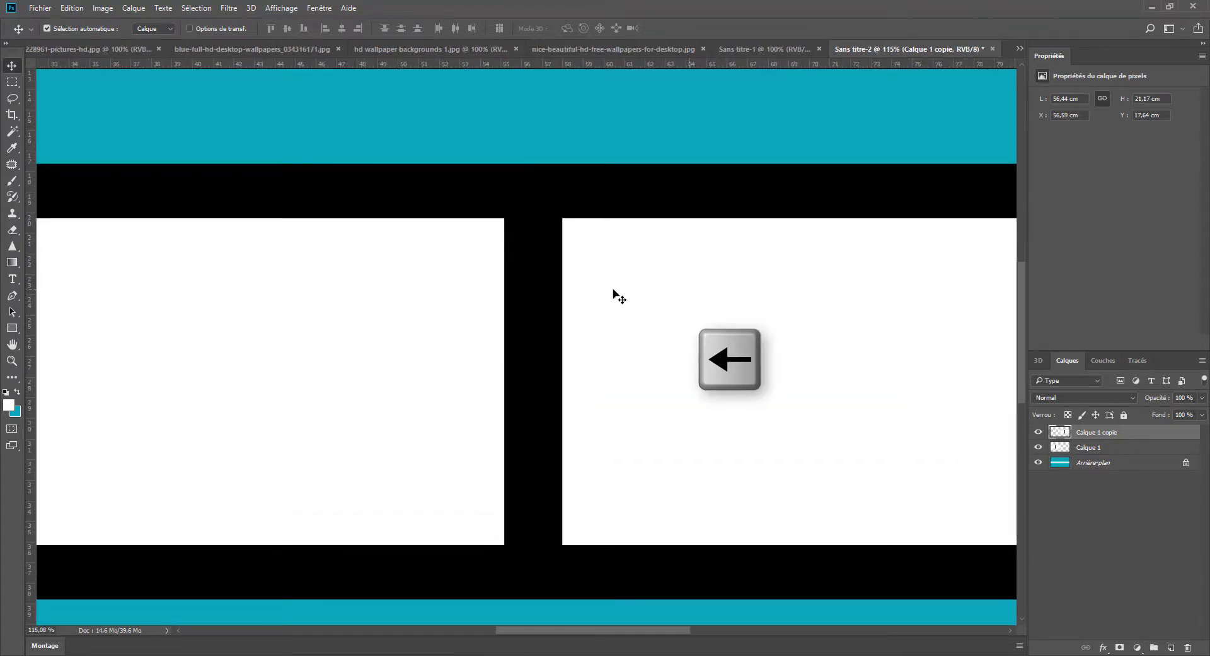
- Merge the two strip layers into one four-frame strip and nudge it left to about X -0.07 cm
scroll(689, 335, "down", 6)
key("ctrl+e")
key("ctrl")
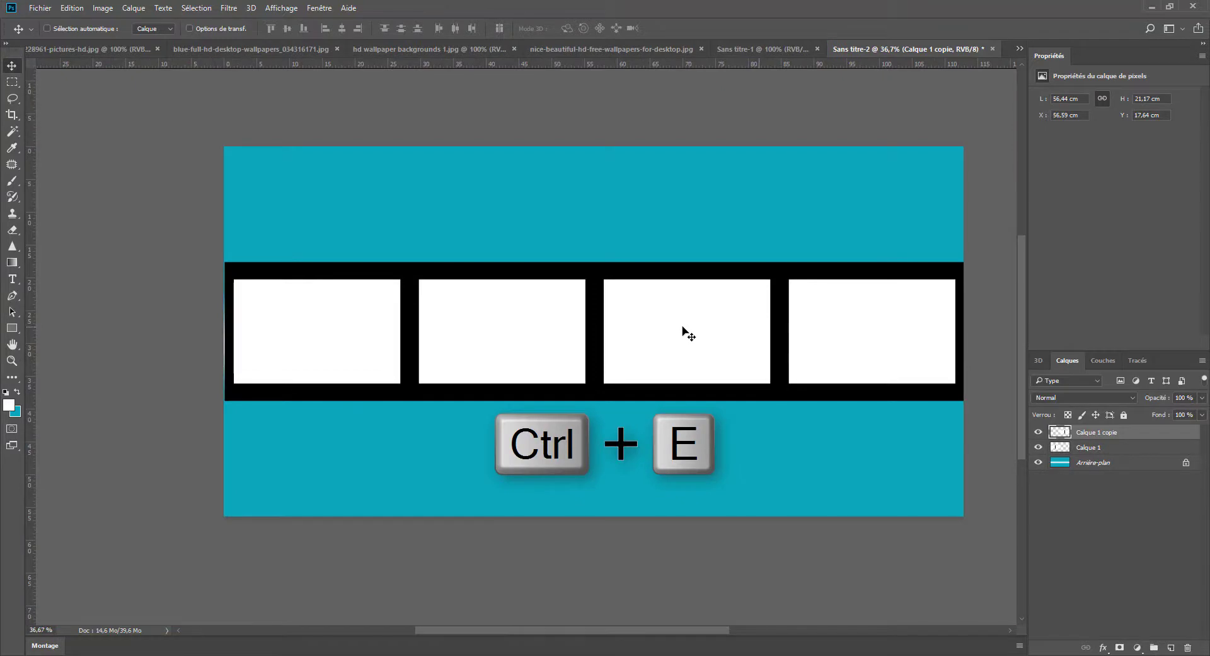
key("ctrl+e")
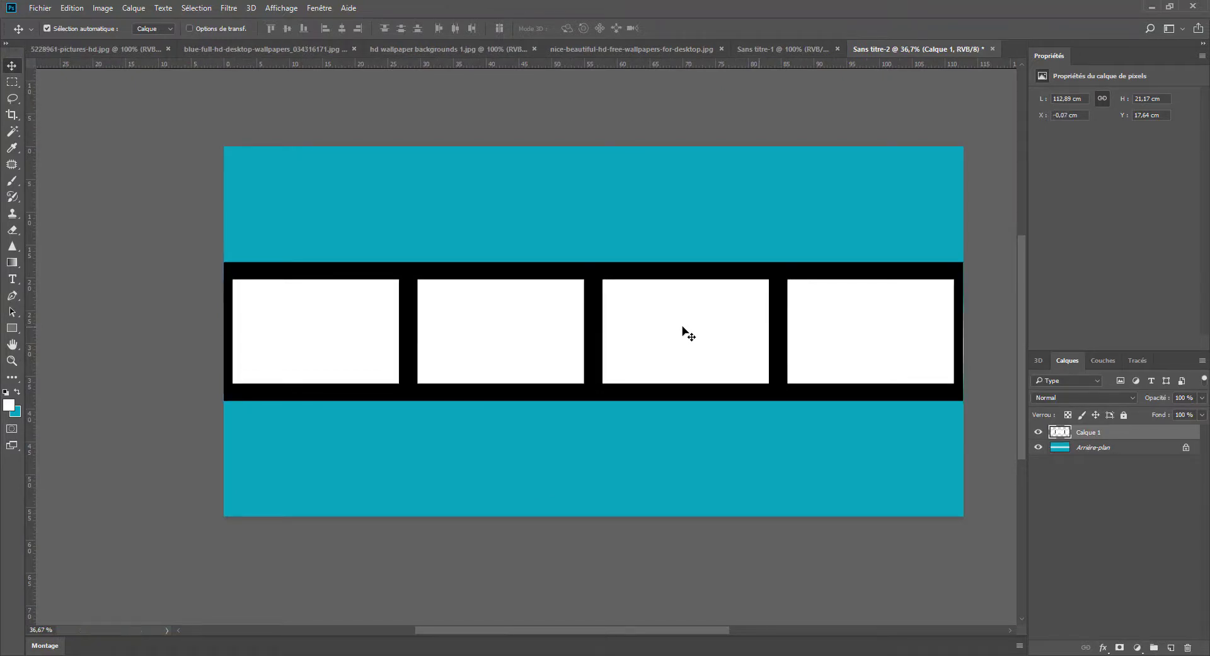
key("Left")
key("Left")
key("Left")
key("Left")
key("Left")
key("Left")
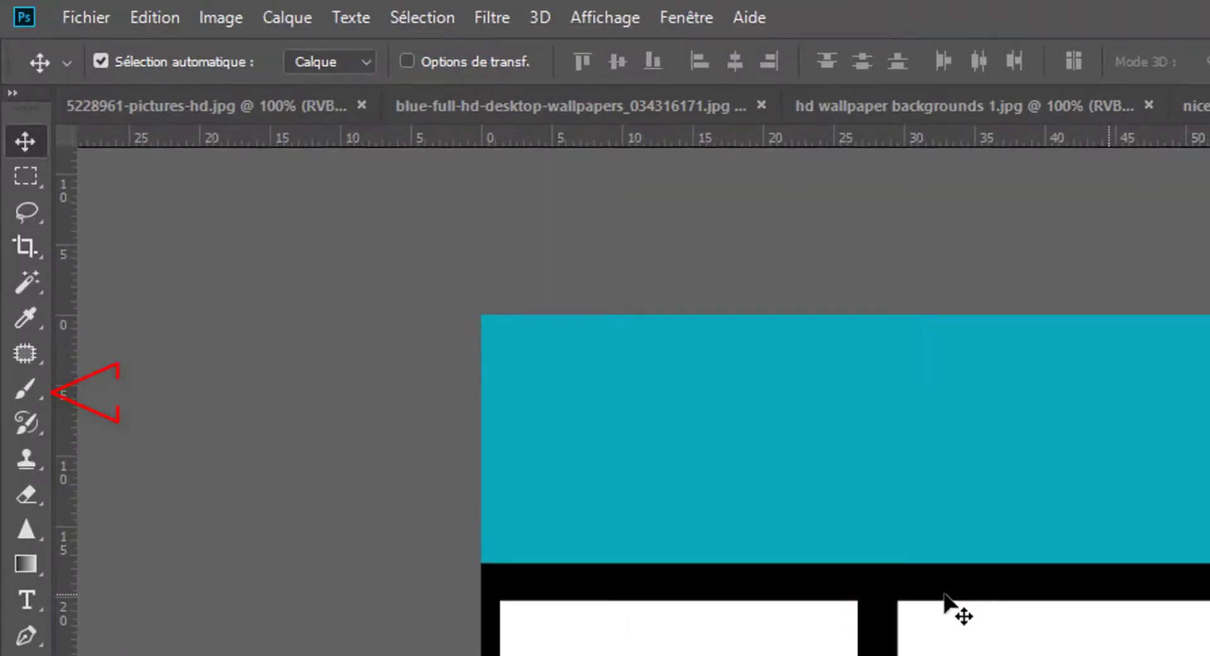
- Activate the Brush tool and import the brush set 10squarebrushset.abr
left_click(24, 391)
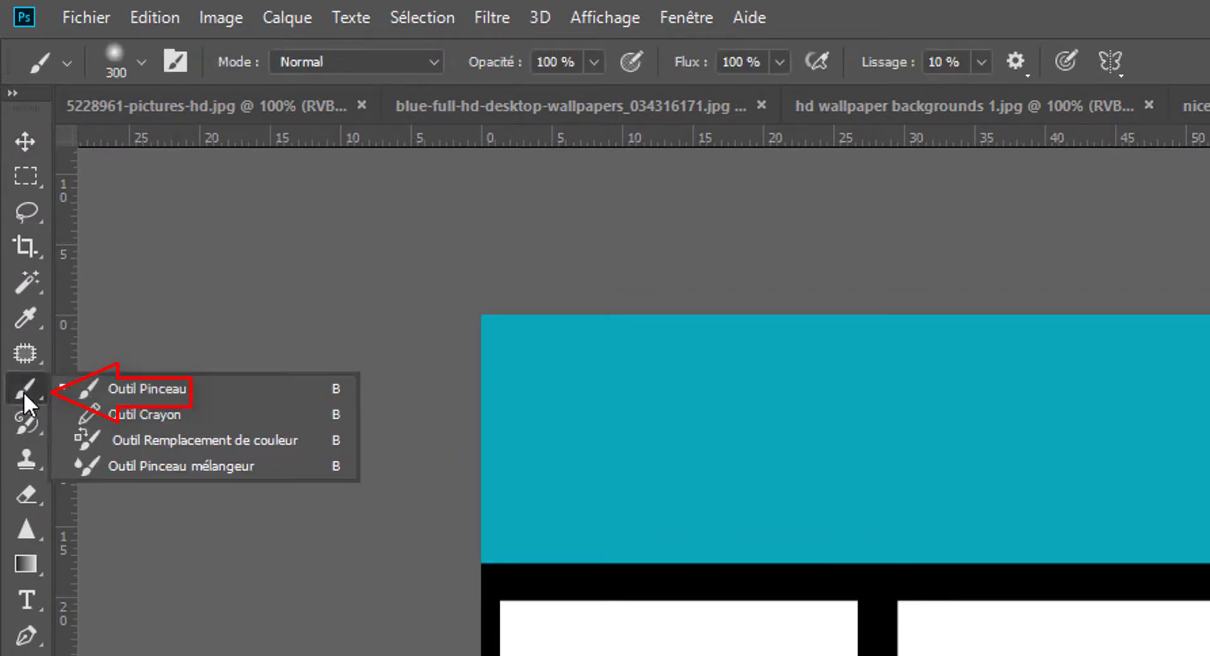
left_click(140, 61)
left_click(139, 61)
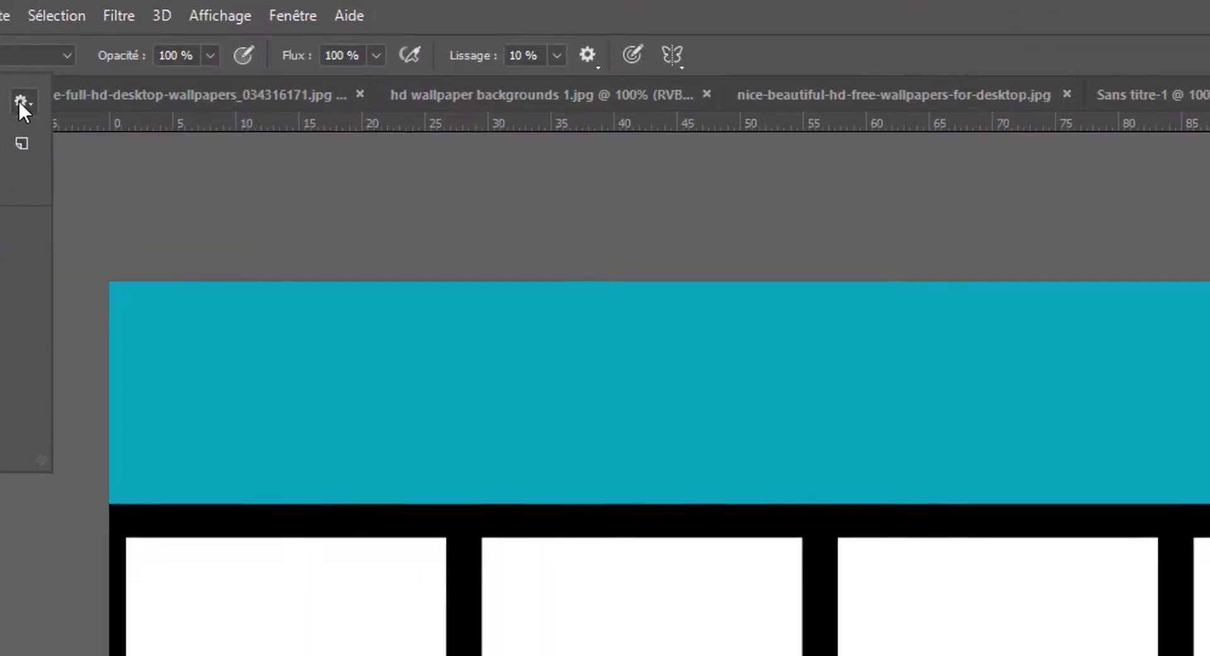
left_click(119, 73)
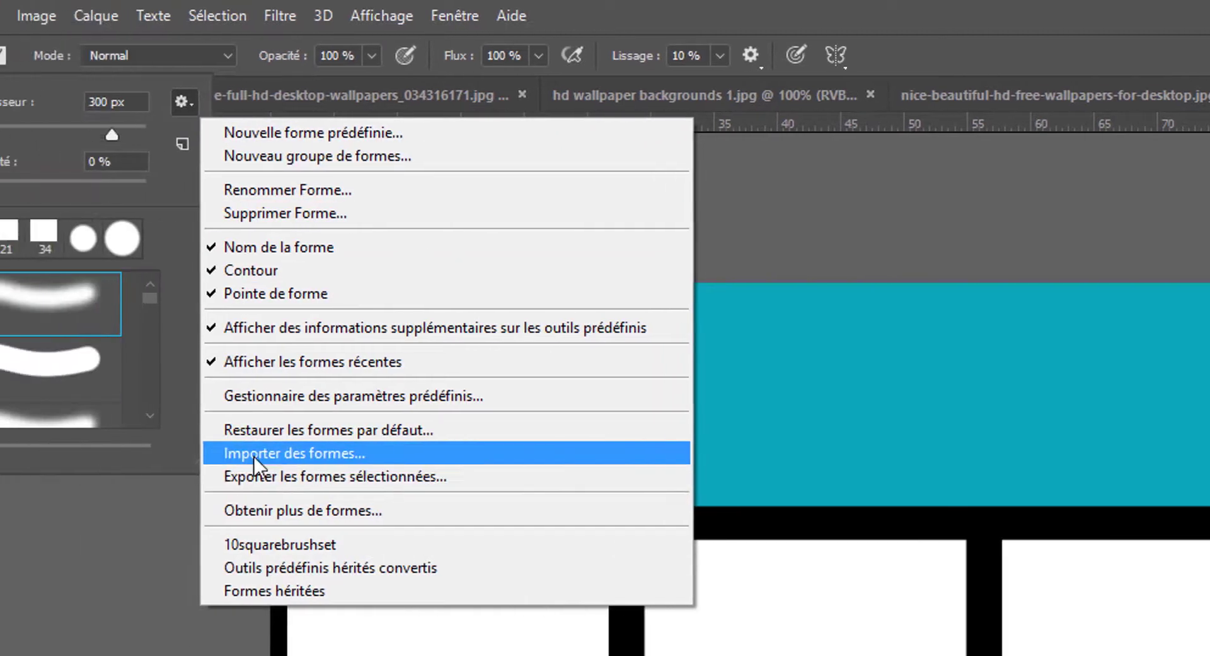
left_click(254, 455)
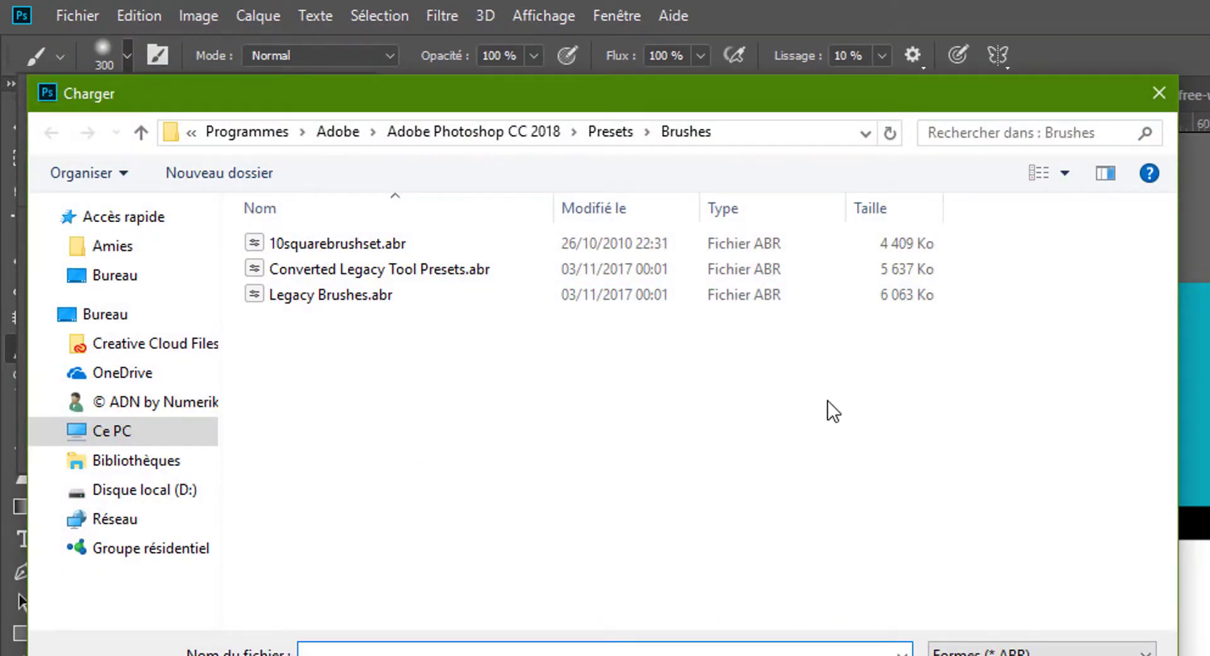
left_click(350, 240)
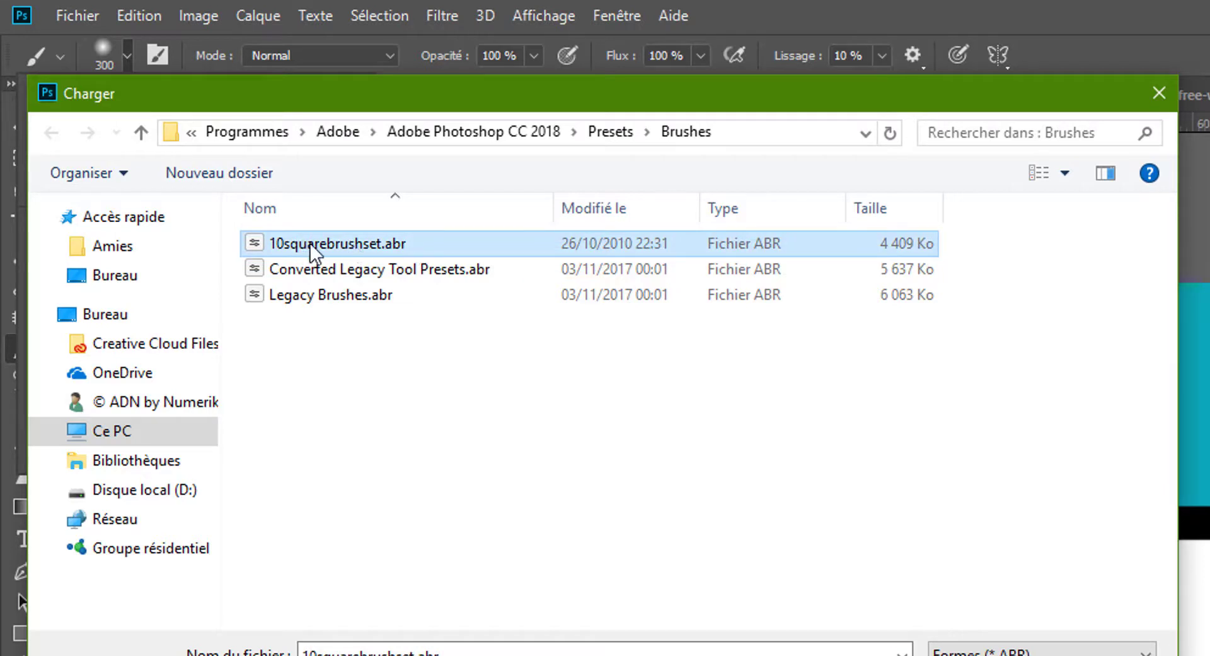
key("Return")
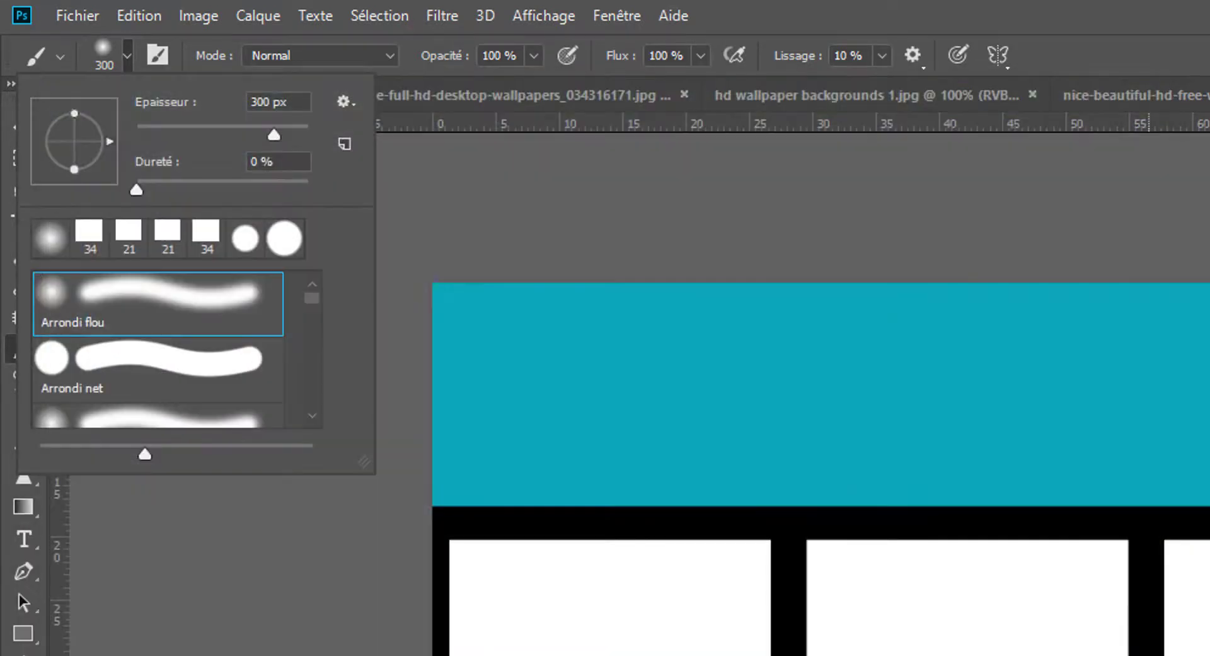
- Choose the 34 px square brush tip and set its spacing to 300 %
left_click(203, 246)
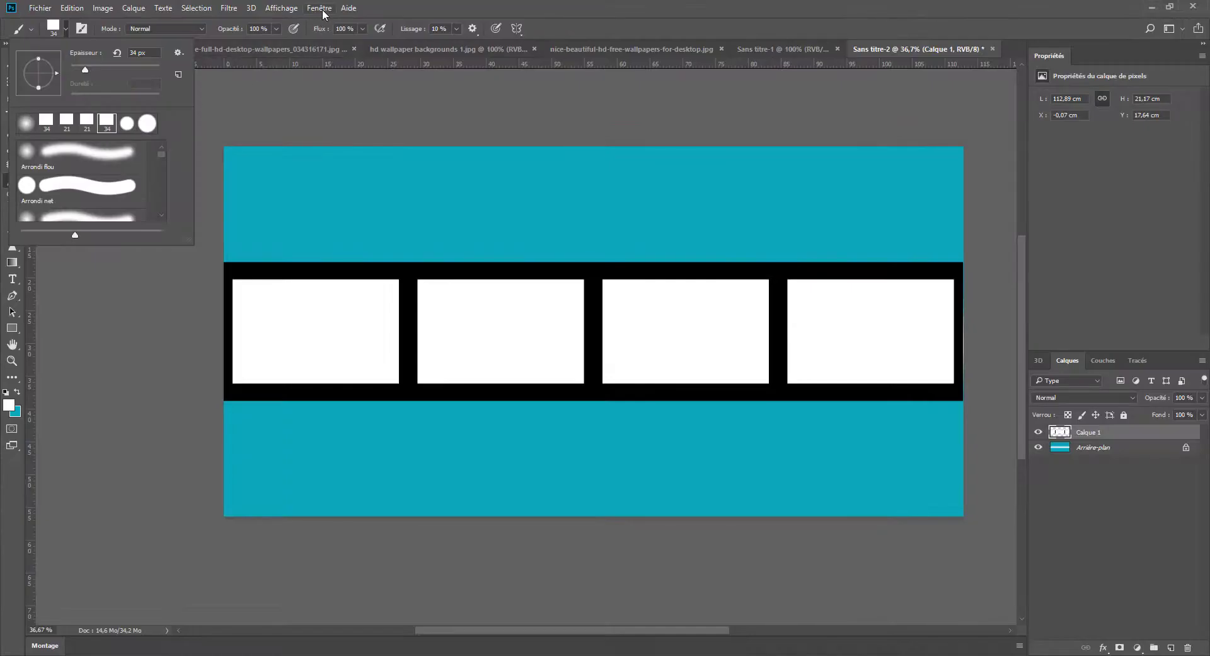
left_click(320, 8)
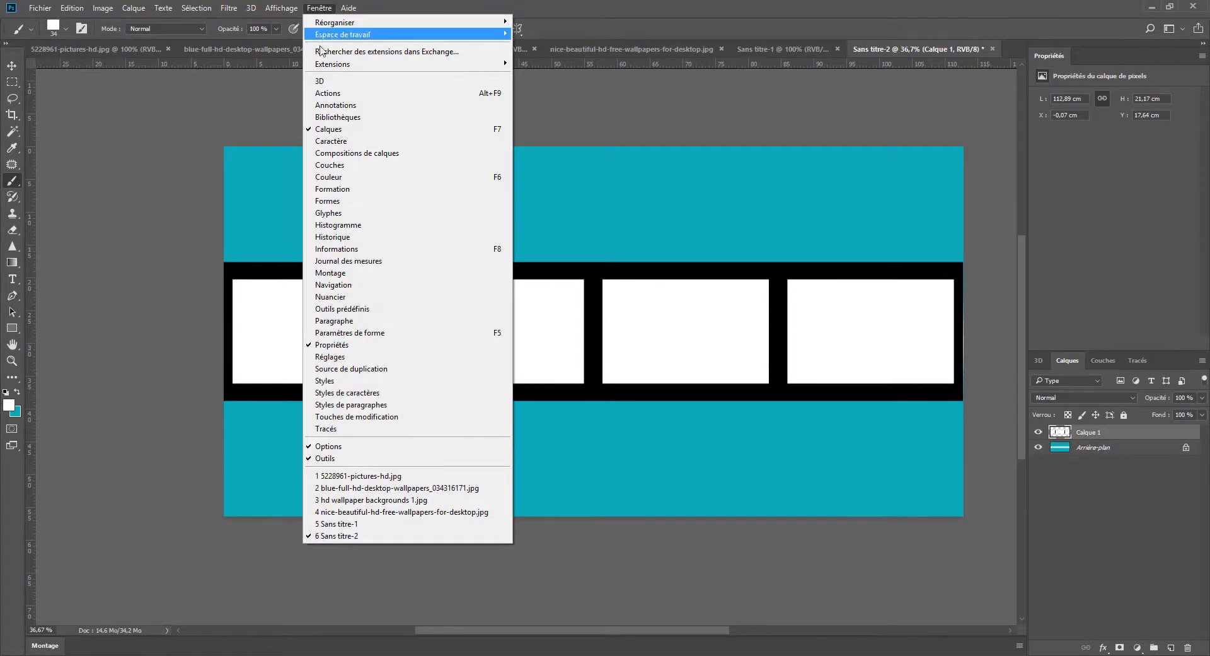
left_click(333, 203)
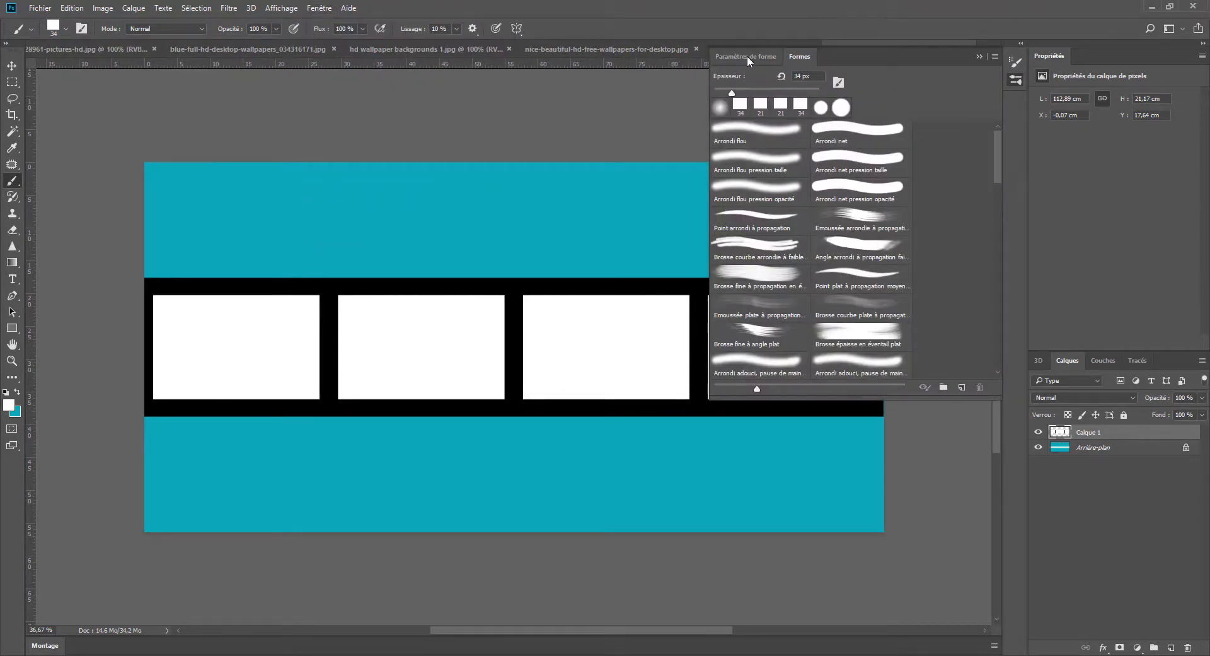
left_click(746, 55)
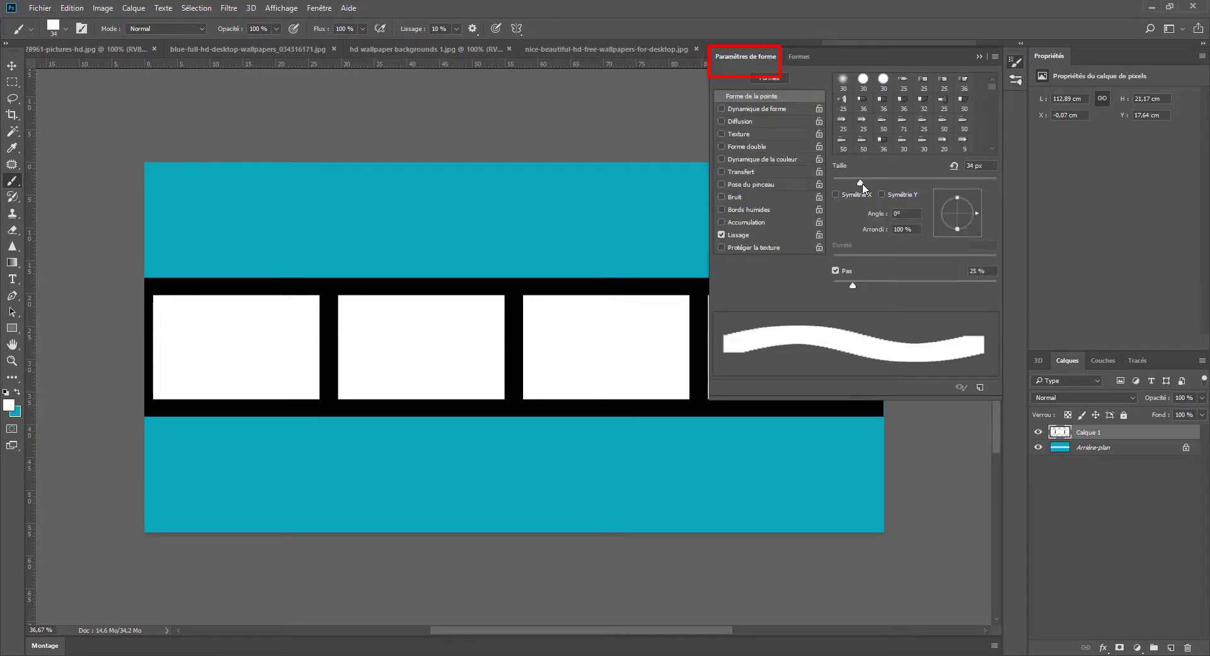
left_click_drag(994, 86, 993, 111)
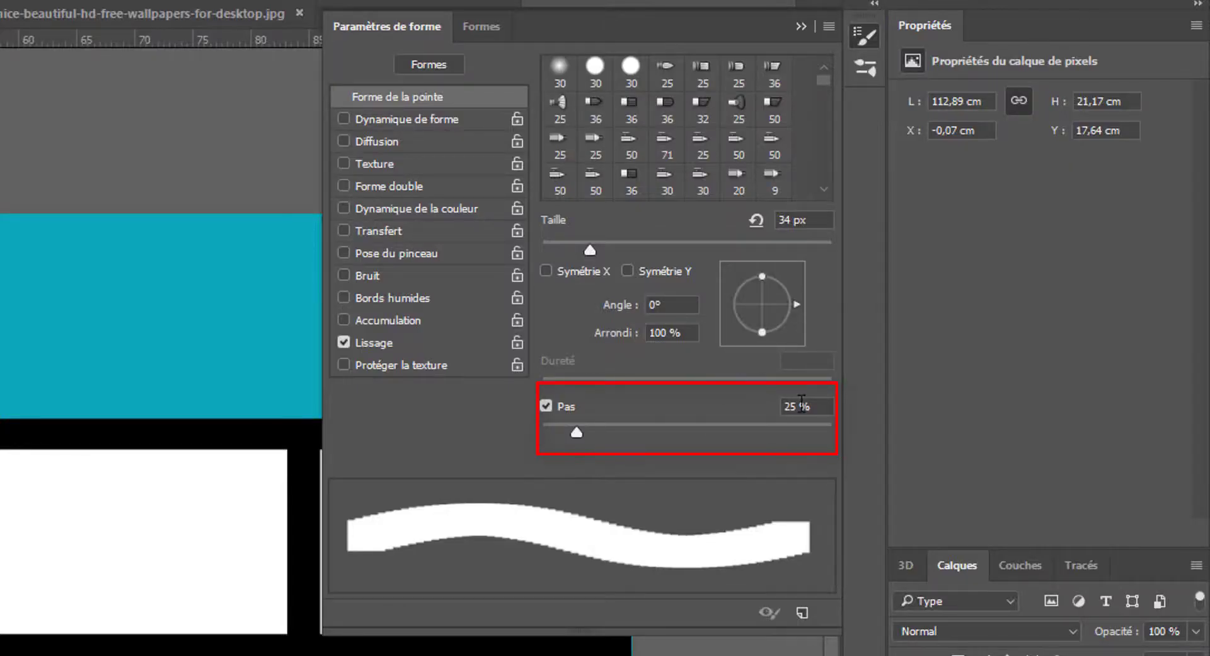
left_click_drag(819, 407, 779, 409)
type("300")
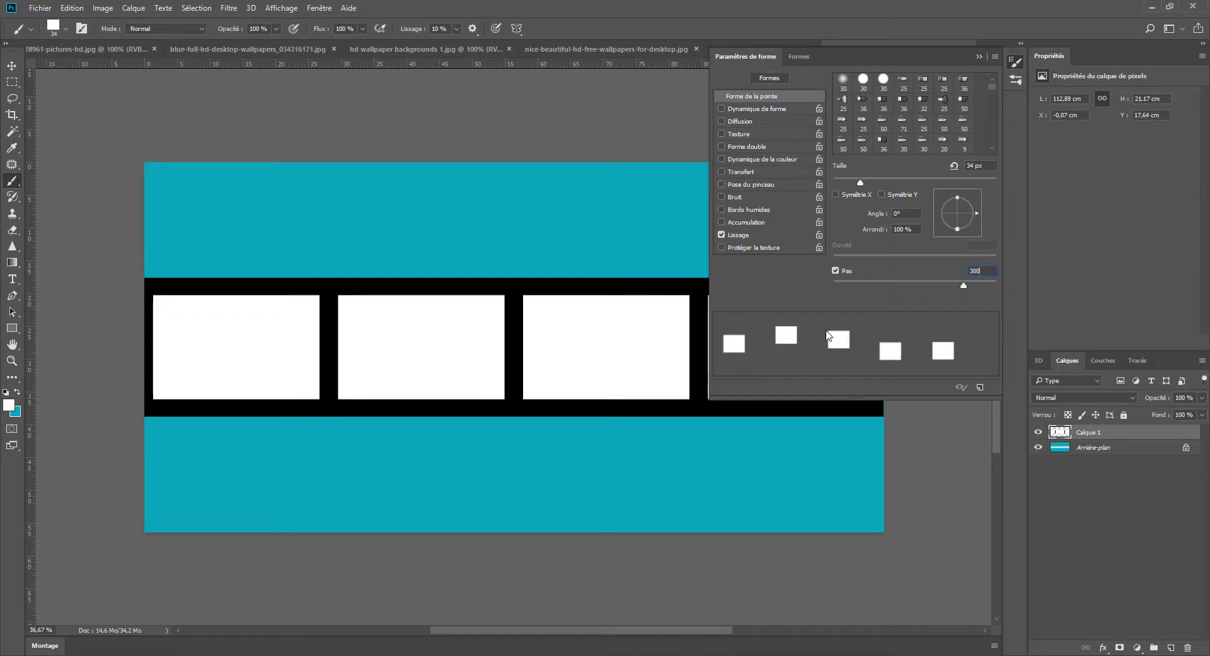
left_click(994, 56)
left_click(1018, 131)
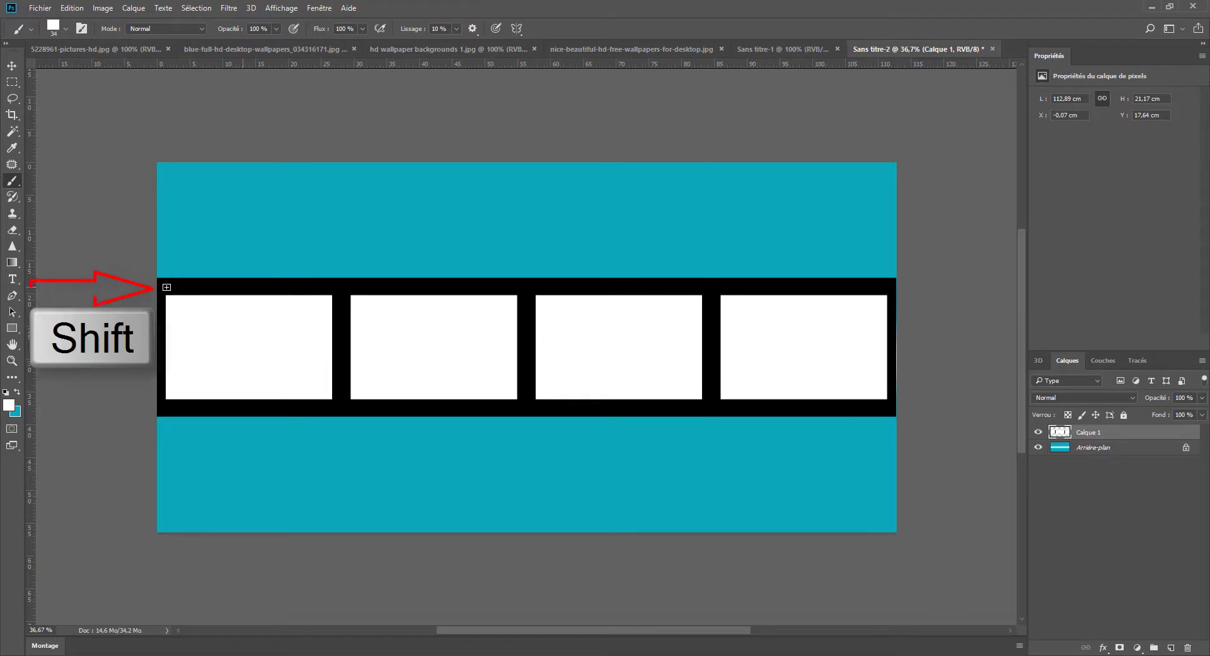
- Paint straight horizontal rows of white square perforations along the film strip's upper and lower black borders
left_click_drag(167, 287, 672, 287)
mouse_move(691, 206)
left_mouse_down()
mouse_move(729, 208)
mouse_move(772, 247)
mouse_move(914, 271)
left_mouse_up()
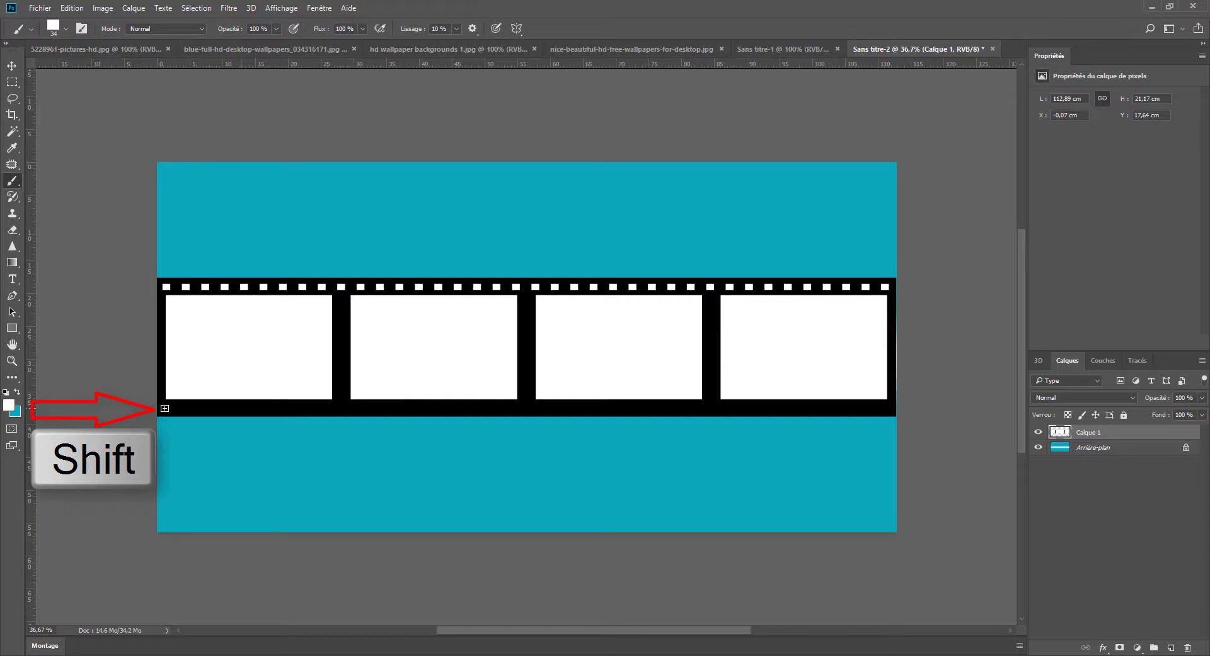
left_click(165, 408, "shift")
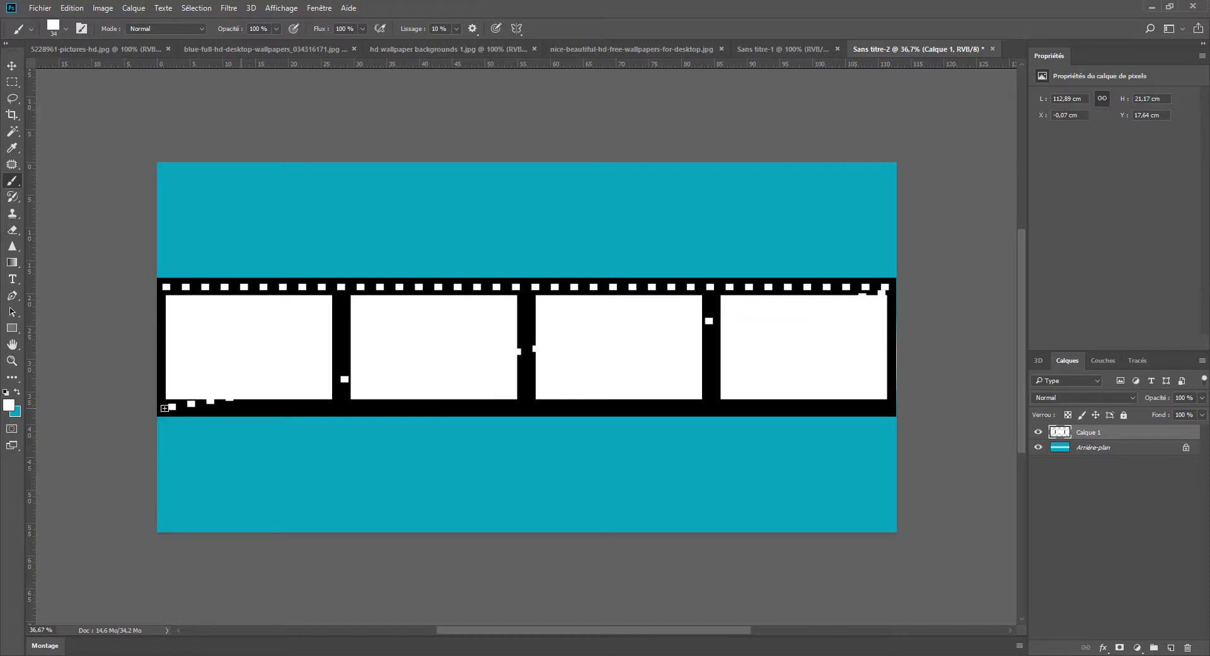
key("ctrl+z")
left_click_drag(165, 407, 946, 485)
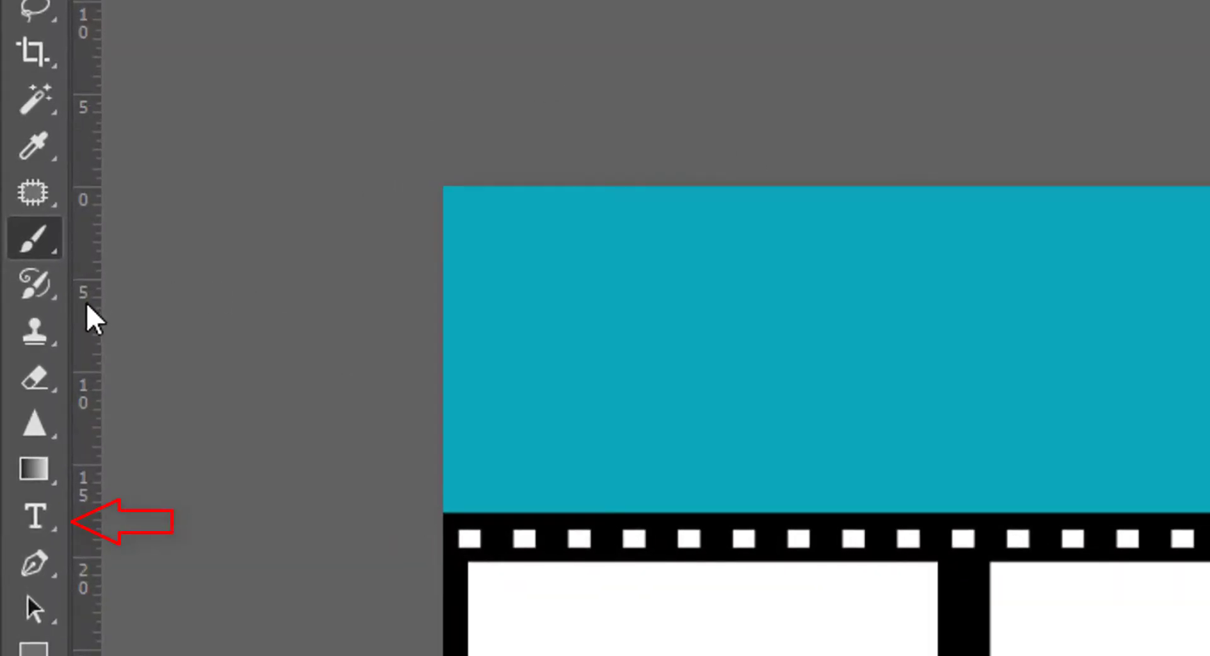
left_click(49, 511)
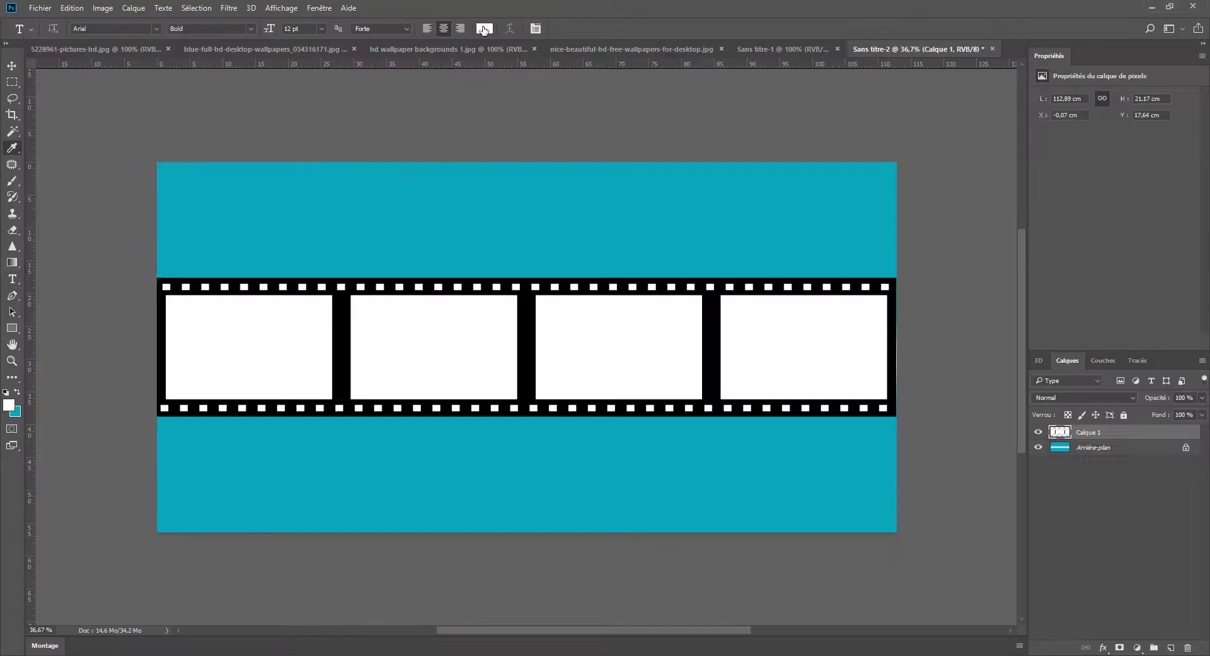
left_click(473, 29)
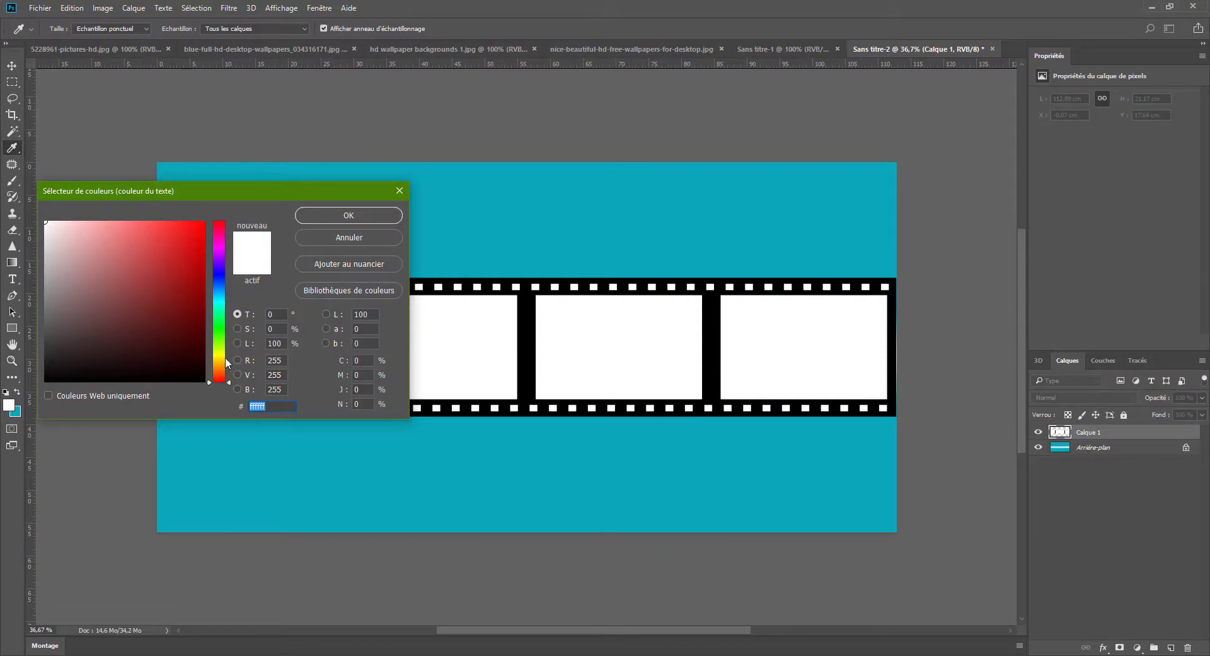
left_click(220, 352)
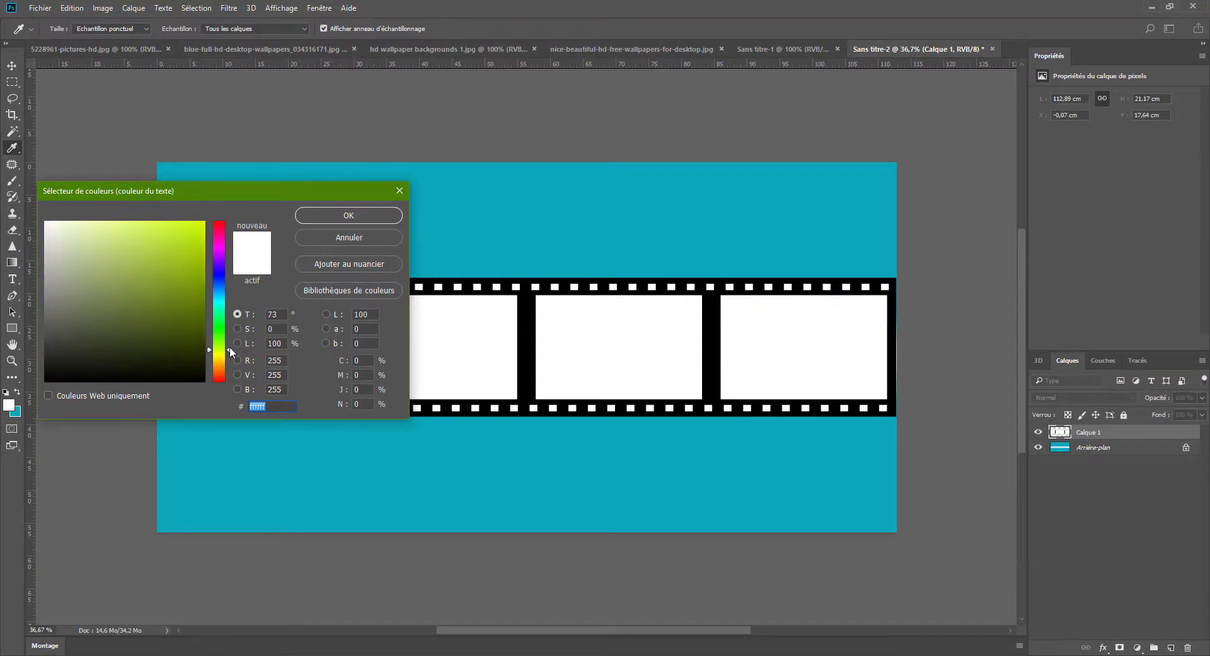
key("Return")
- Add the horizontal text "©Numerikris" in 48 pt Arial Bold on the teal area above the first frames
right_click(14, 282)
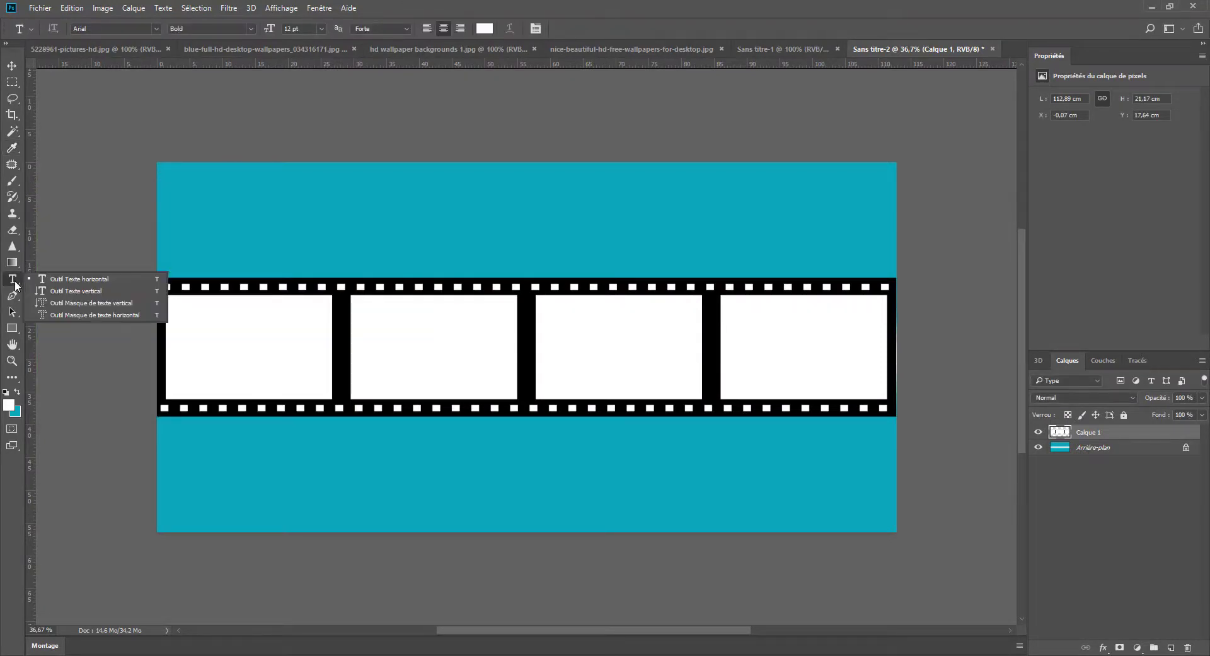
left_click(64, 282)
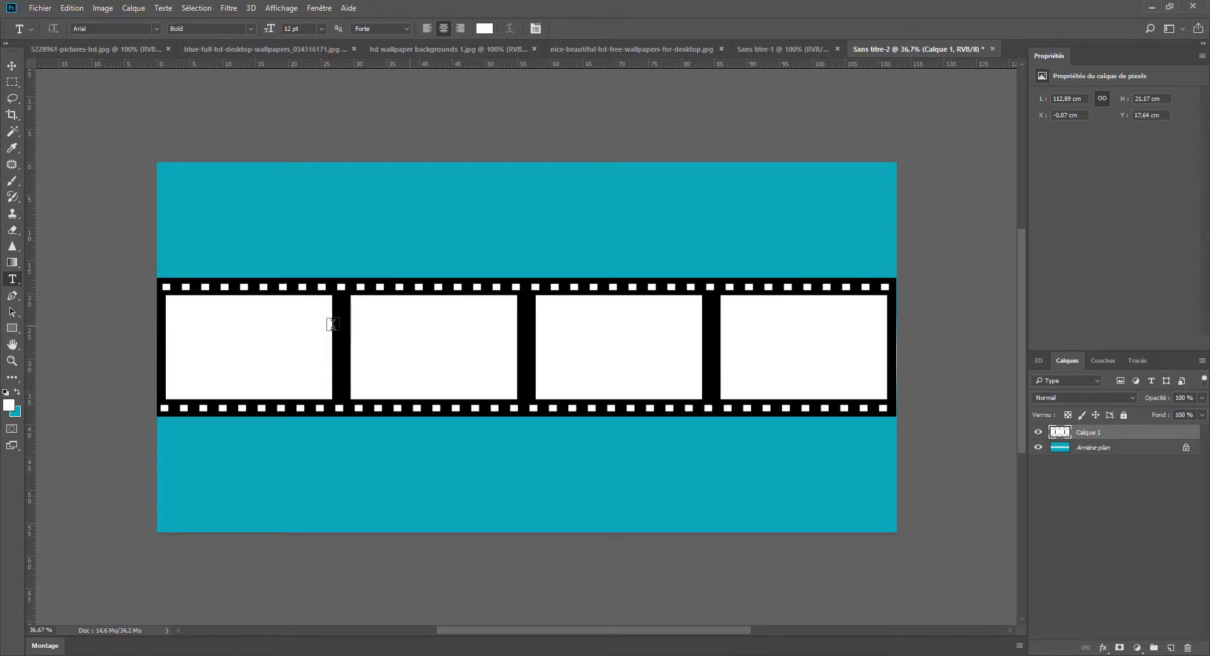
scroll(327, 318, "up", 5)
left_click(278, 215)
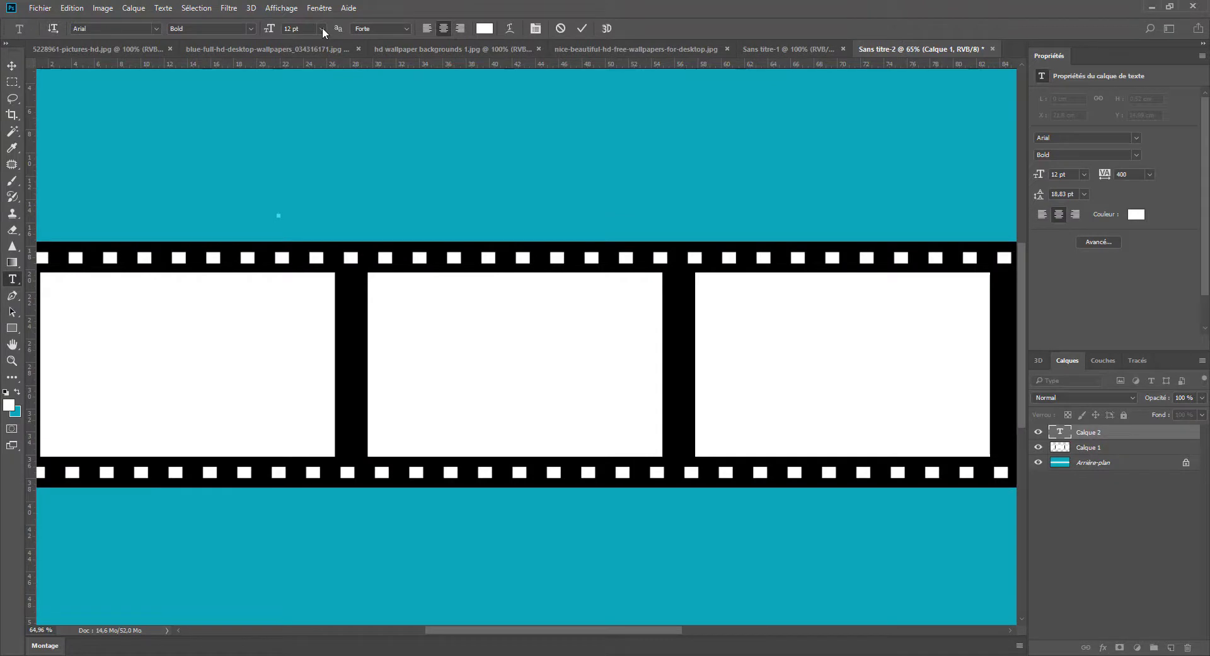
left_click(321, 29)
left_click(310, 227)
type("©Numerikris")
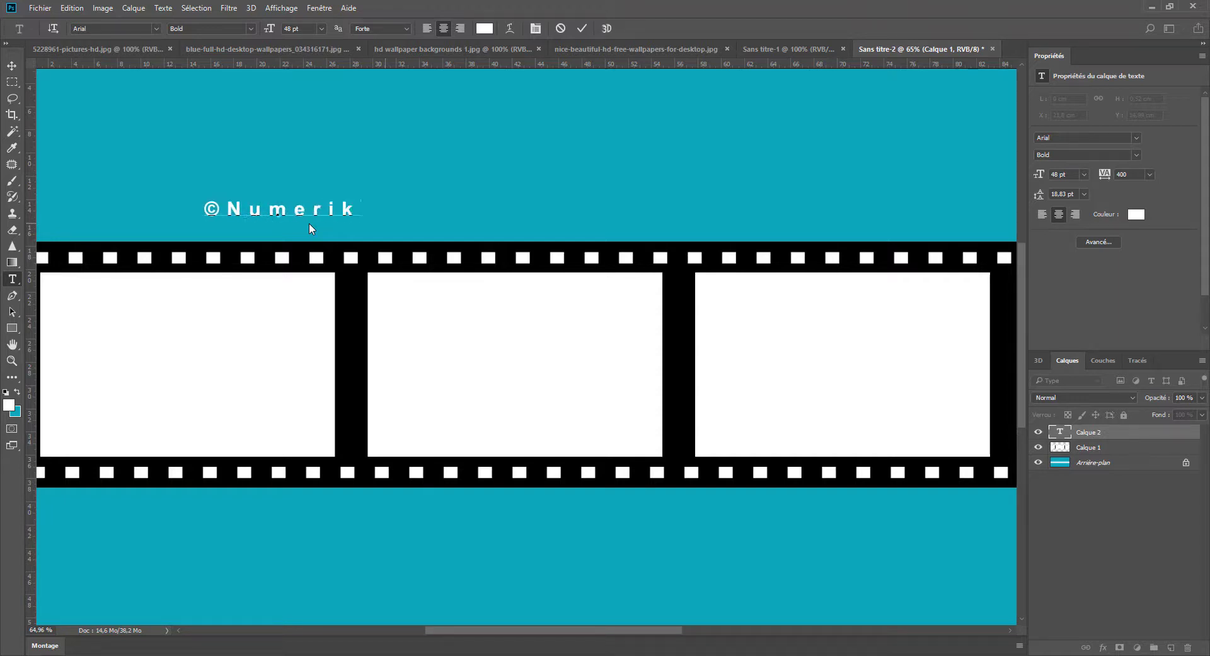
- Colour the whole ©Numerikris text yellow-orange and set its tracking to 0
key("ctrl+a")
left_click(536, 28)
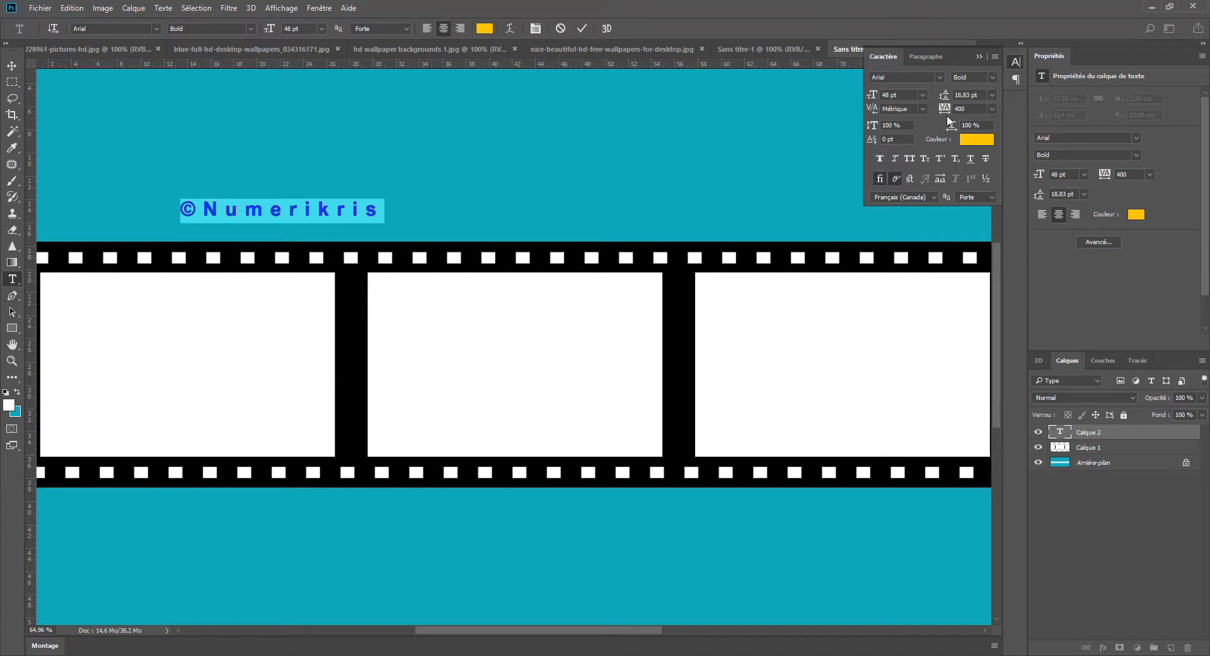
left_click_drag(949, 112, 928, 109)
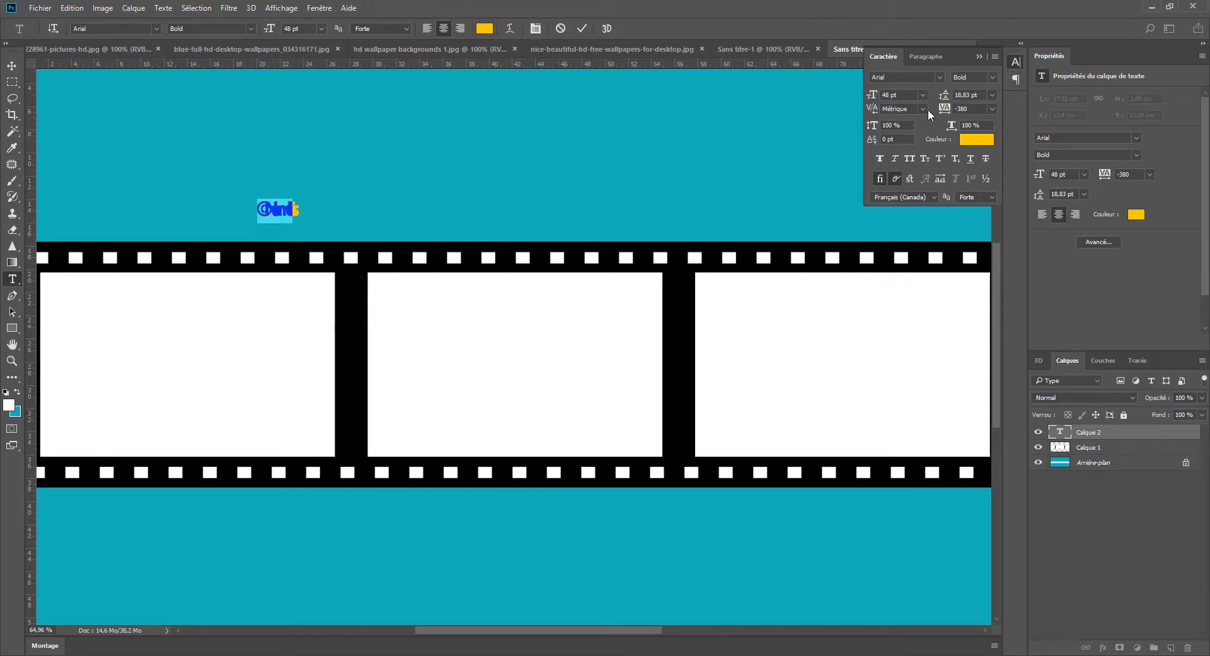
left_click(992, 108)
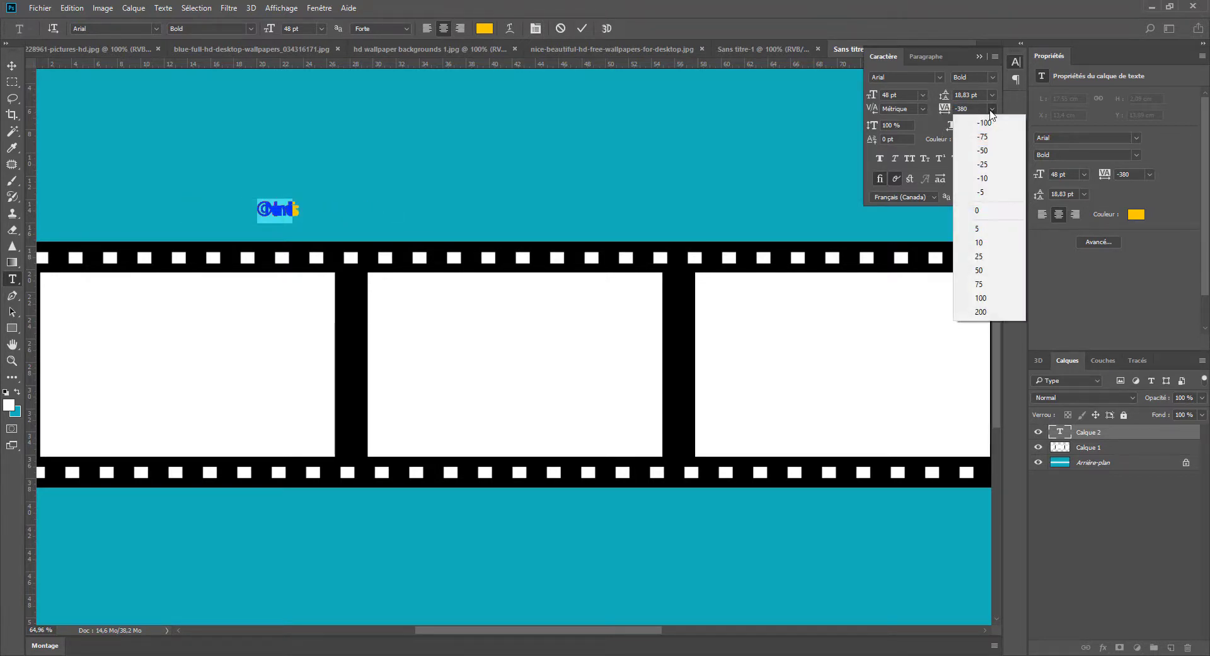
left_click(977, 210)
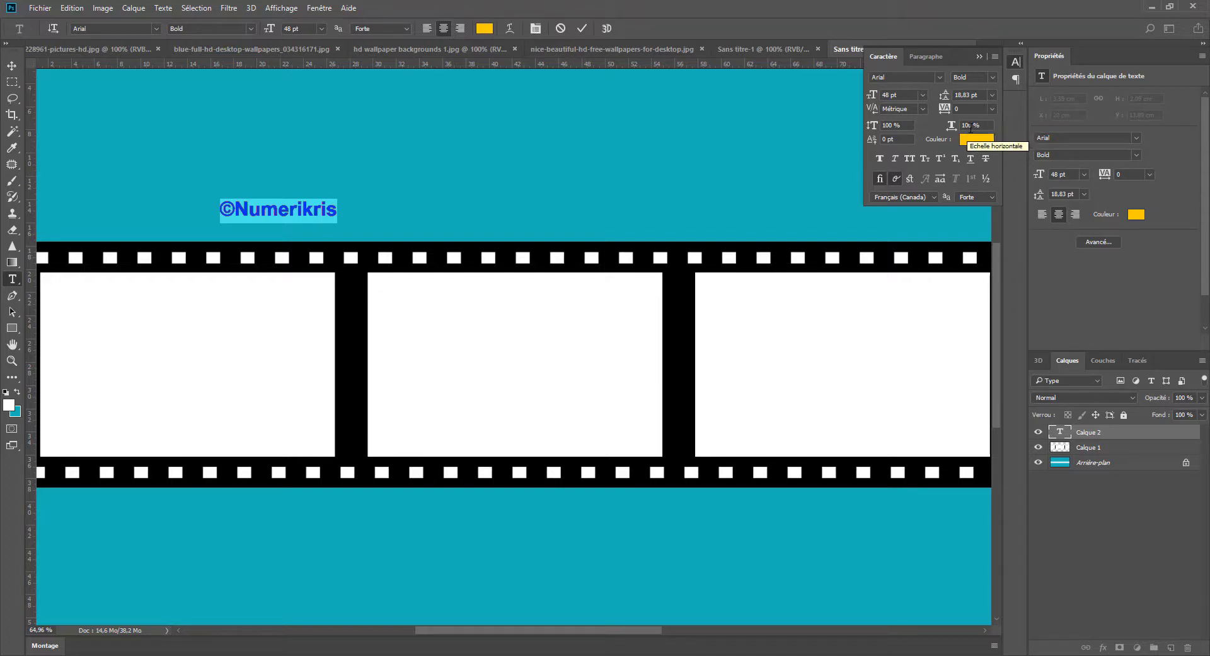
- Rotate the ©Numerikris text 90° counterclockwise and place it on the black divider between the first two frames
left_click(12, 65)
left_click_drag(249, 218, 366, 392)
left_click(72, 8)
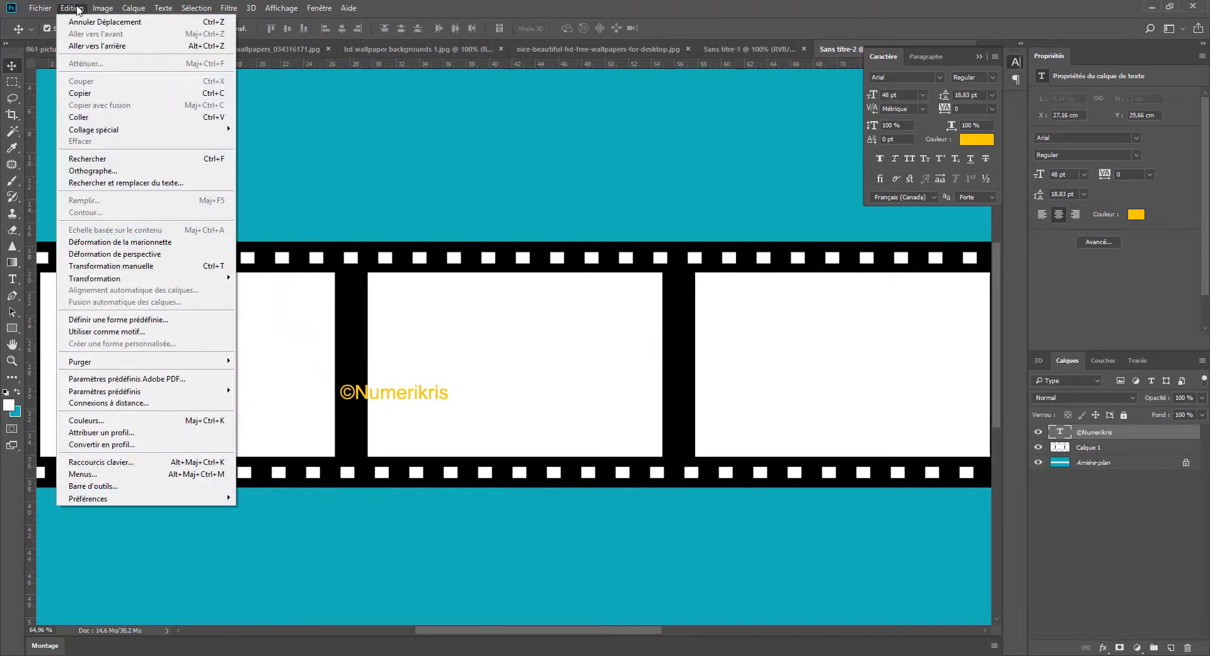
mouse_move(110, 284)
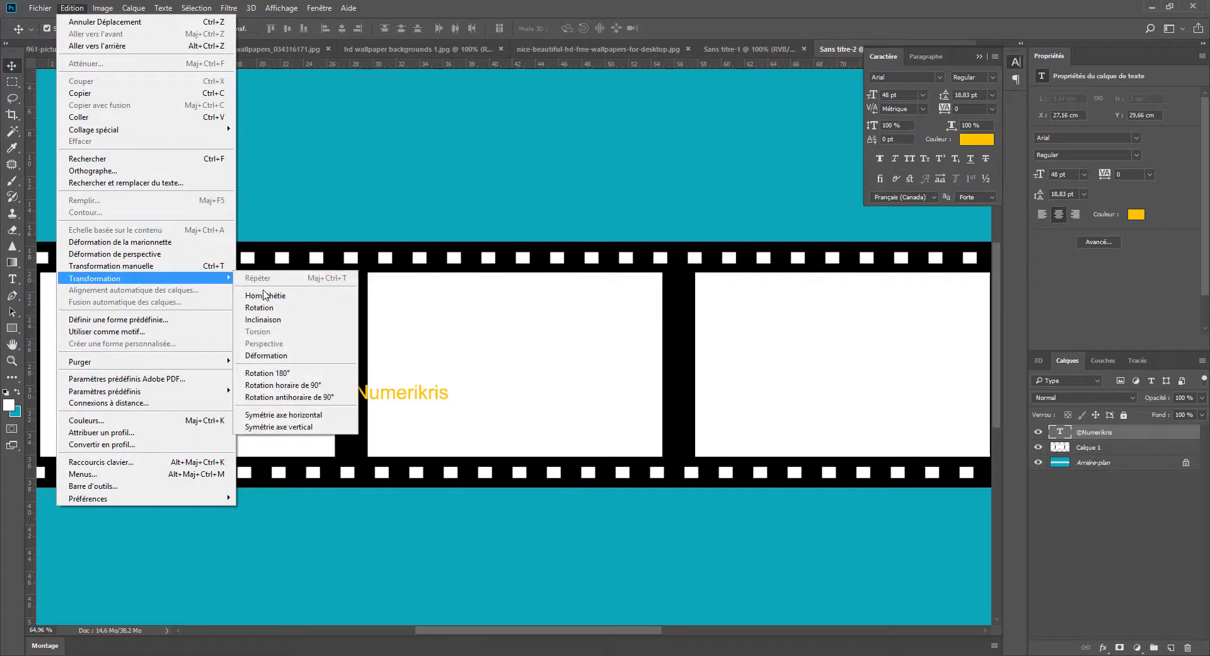
left_click(308, 398)
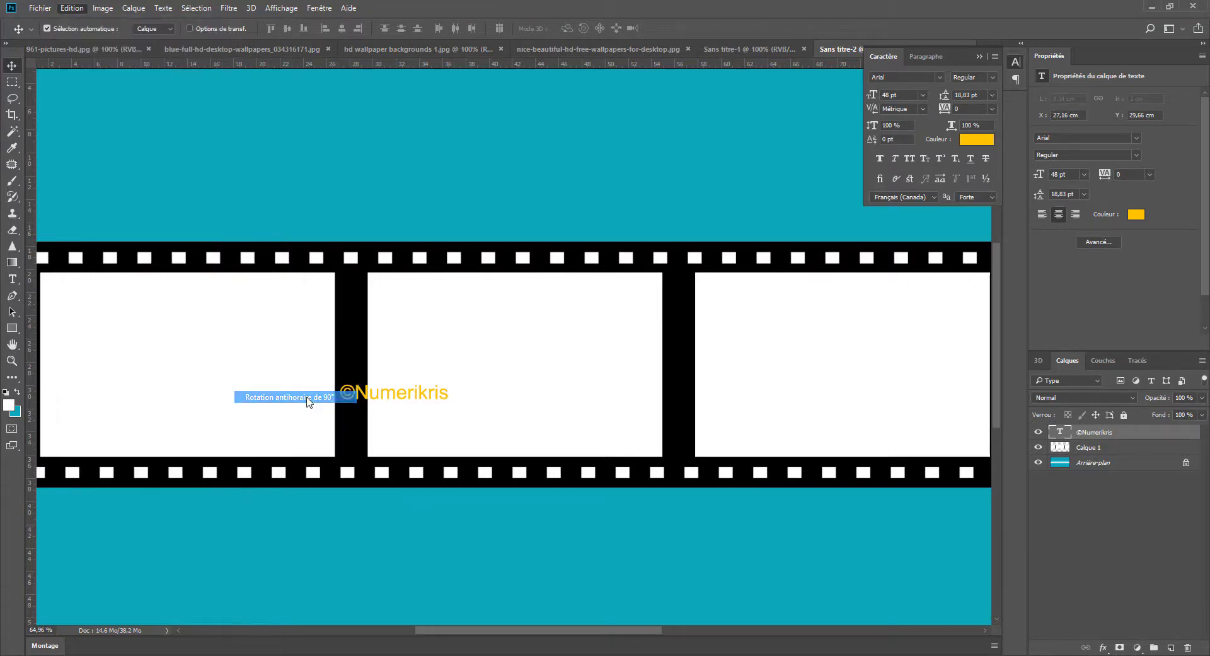
left_click_drag(397, 402, 355, 371)
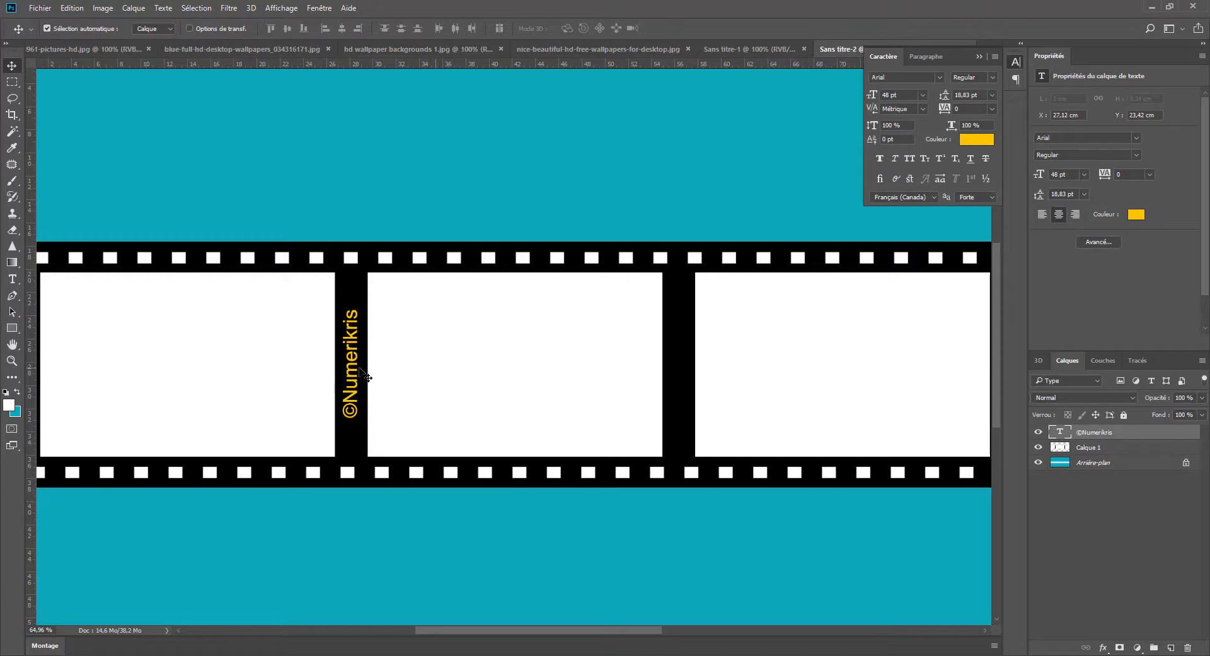
- Duplicate the vertical ©Numerikris text layer and shift the copy horizontally onto the divider between the second and third frames
key("ctrl+j")
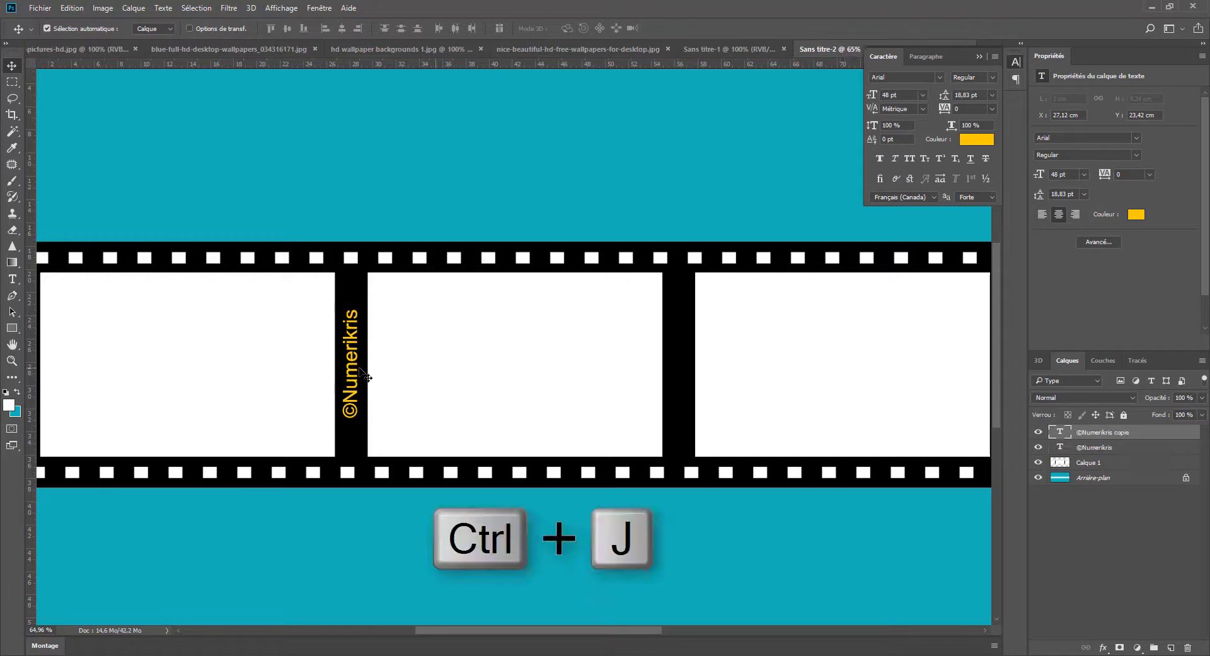
key("shift+Right")
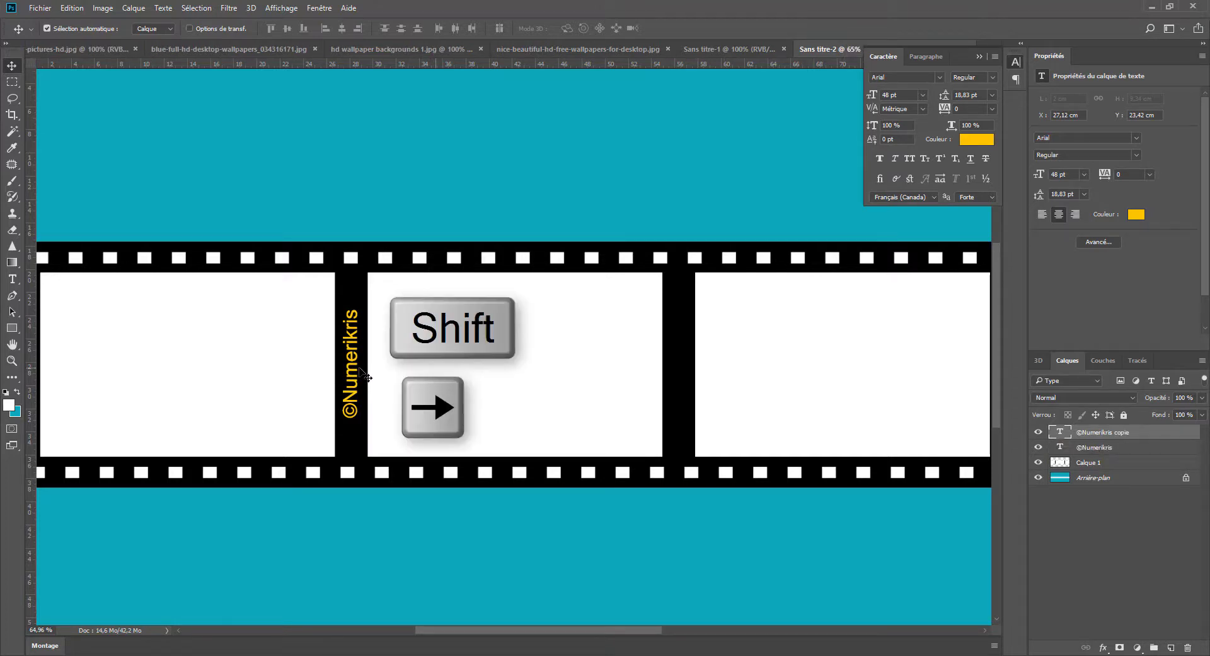
key("shift+Right")
key("shift+Right")
key("shift+Right")
key("shift+Right")
key("shift+Right")
key("shift+Right")
key("shift+Right")
key("shift+Right")
key("shift+Right")
key("shift+Right")
key("shift+Right")
key("shift+Right")
key("shift+Right")
key("shift+Right")
key("shift+Right")
key("shift+Right")
key("shift+Right")
key("shift+Right")
key("shift+Right")
key("shift+Right")
key("shift+Right")
key("shift+Right")
key("shift+Right")
key("shift+Right")
key("shift+Right")
key("shift+Right")
key("shift+Right")
key("shift+Right")
key("shift+Right")
key("shift+Right")
key("shift+Right")
key("shift+Right")
key("shift+Right")
key("shift+Right")
key("shift+Right")
key("shift+Right")
key("shift+Right")
key("shift+Right")
key("shift+Right")
key("shift+Right")
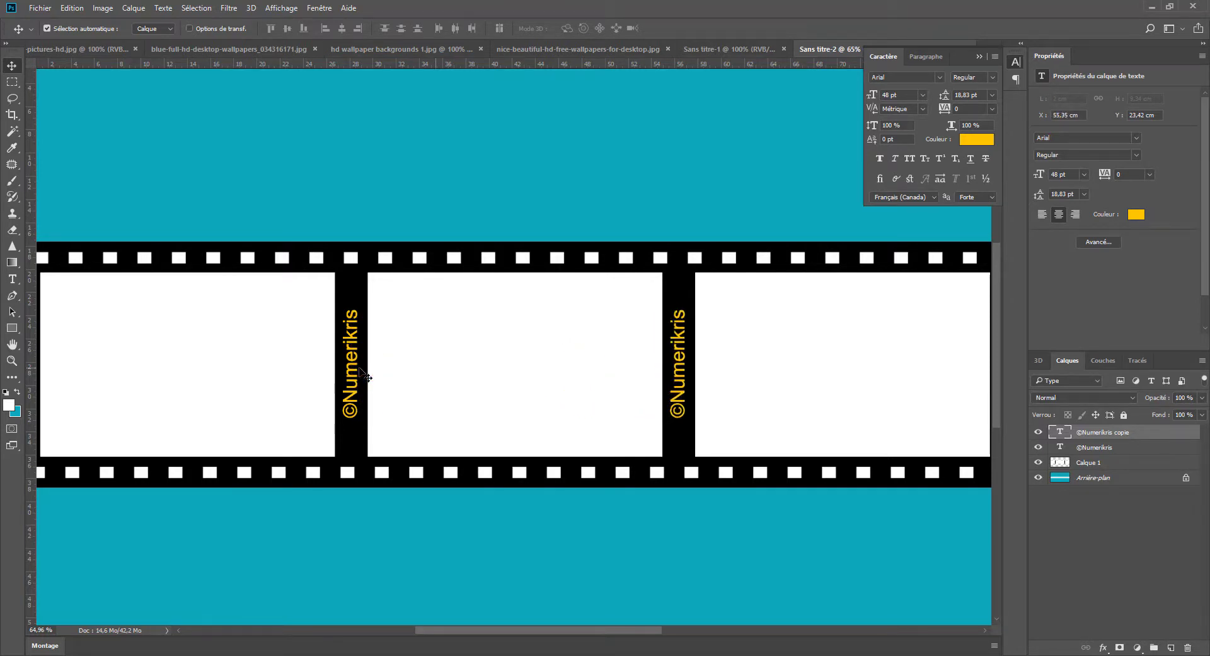
- Duplicate the ©Numerikris copie layer and shift the new copy horizontally onto the divider between the third and fourth frames
scroll(451, 382, "down", 4)
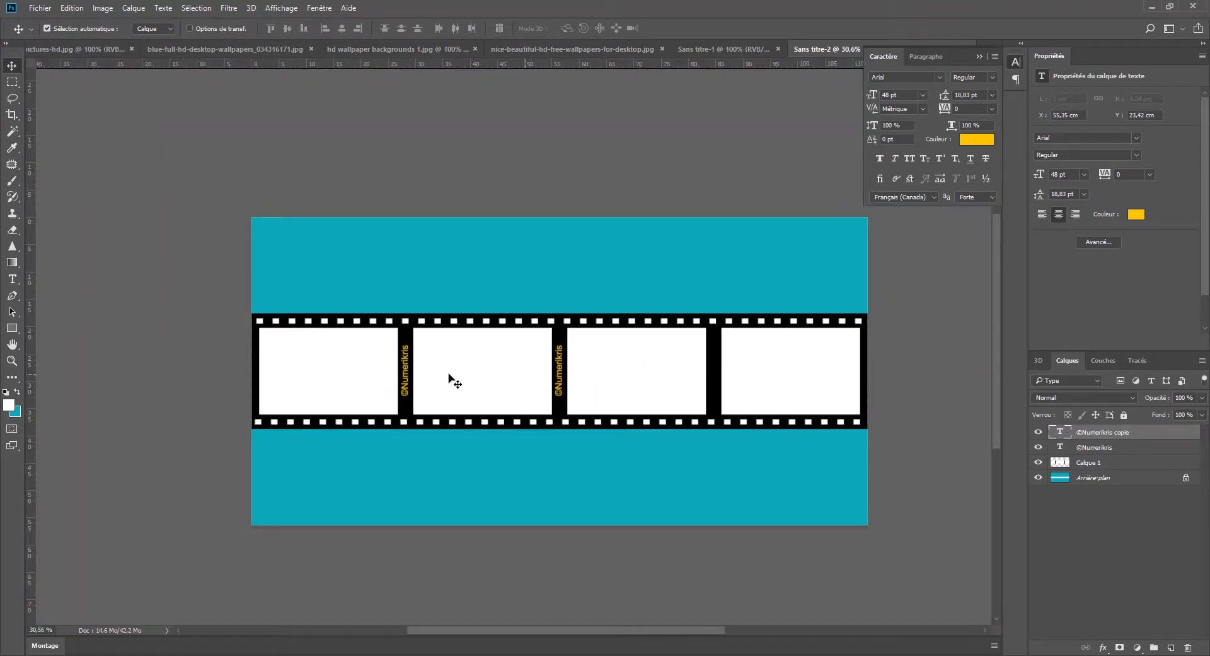
key("ctrl+j")
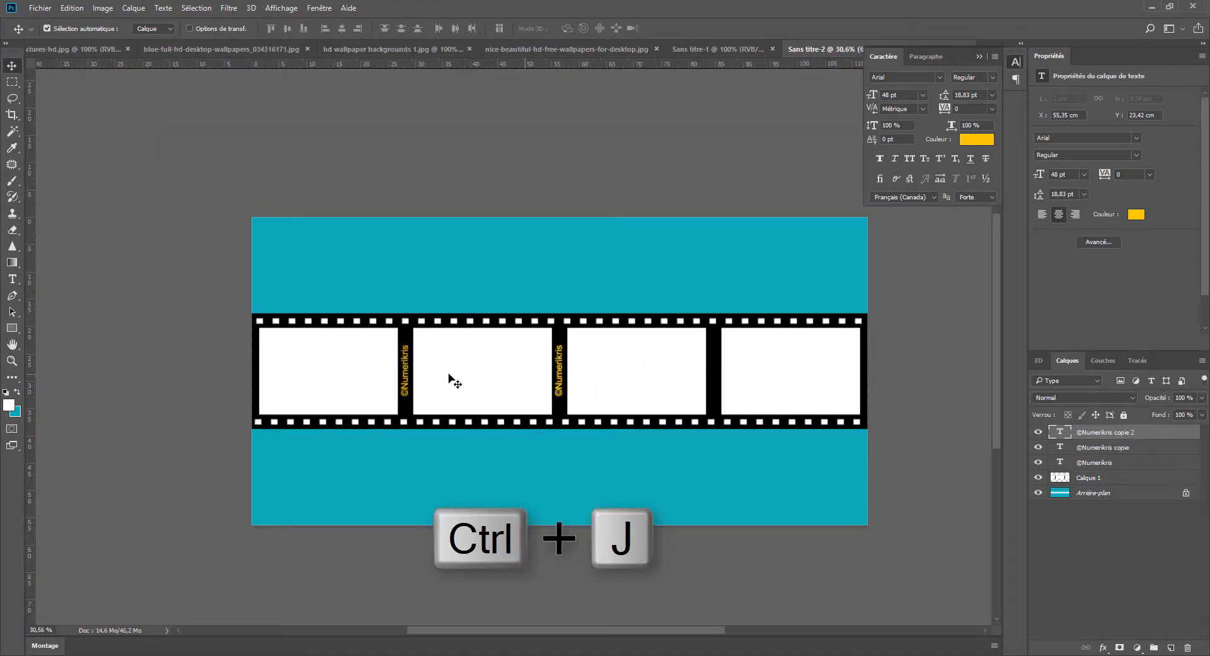
key("shift+Right")
key("shift+Right")
key("shift+Right")
key("shift+Right")
key("shift+Right")
key("shift+Right")
key("shift+Right")
key("shift+Right")
key("shift+Right")
key("shift+Right")
key("shift+Right")
key("shift+Right")
key("shift+Right")
key("shift+Right")
key("shift+Right")
key("shift+Right")
key("shift+Right")
key("shift+Right")
key("shift+Right")
key("shift+Right")
key("shift+Right")
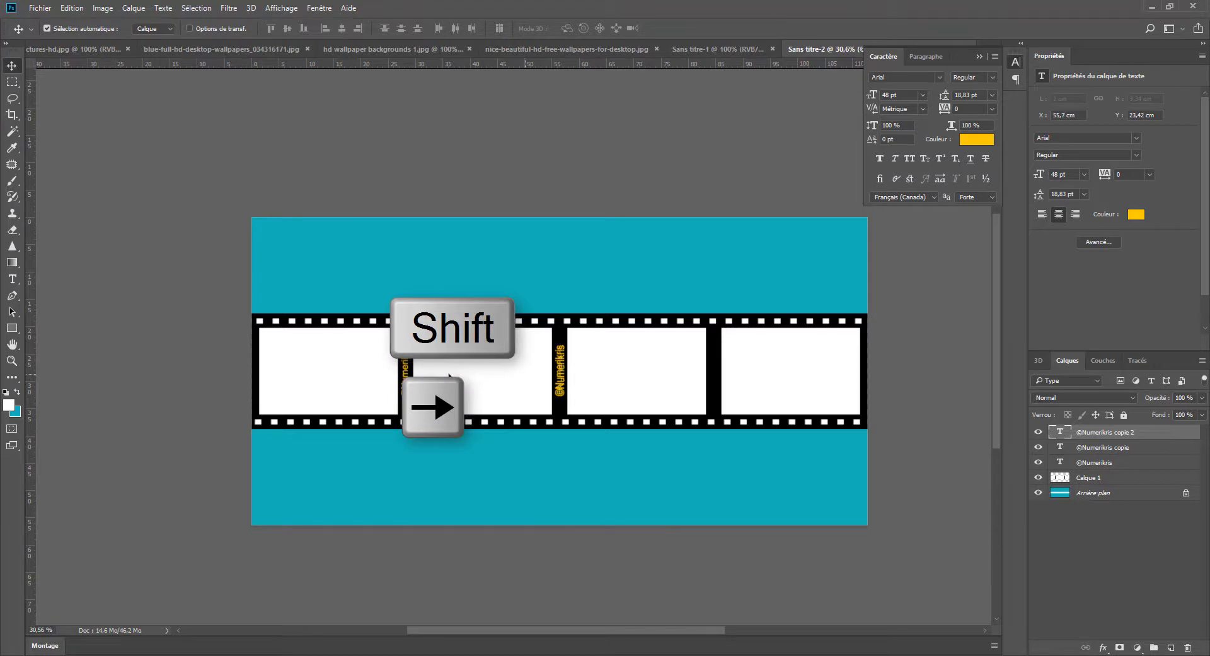
key("shift+Right")
key("shift+Right")
key("shift+Right")
key("shift+Right")
key("shift+Right")
key("shift+Right")
key("shift+Right")
key("shift+Right")
key("shift+Right")
key("shift+Right")
key("shift+Right")
key("shift+Right")
key("shift+Right")
key("shift+Right")
key("shift+Right")
key("shift+Right")
key("shift+Right")
key("shift+Right")
key("shift+Right")
key("shift+Right")
key("shift+Right")
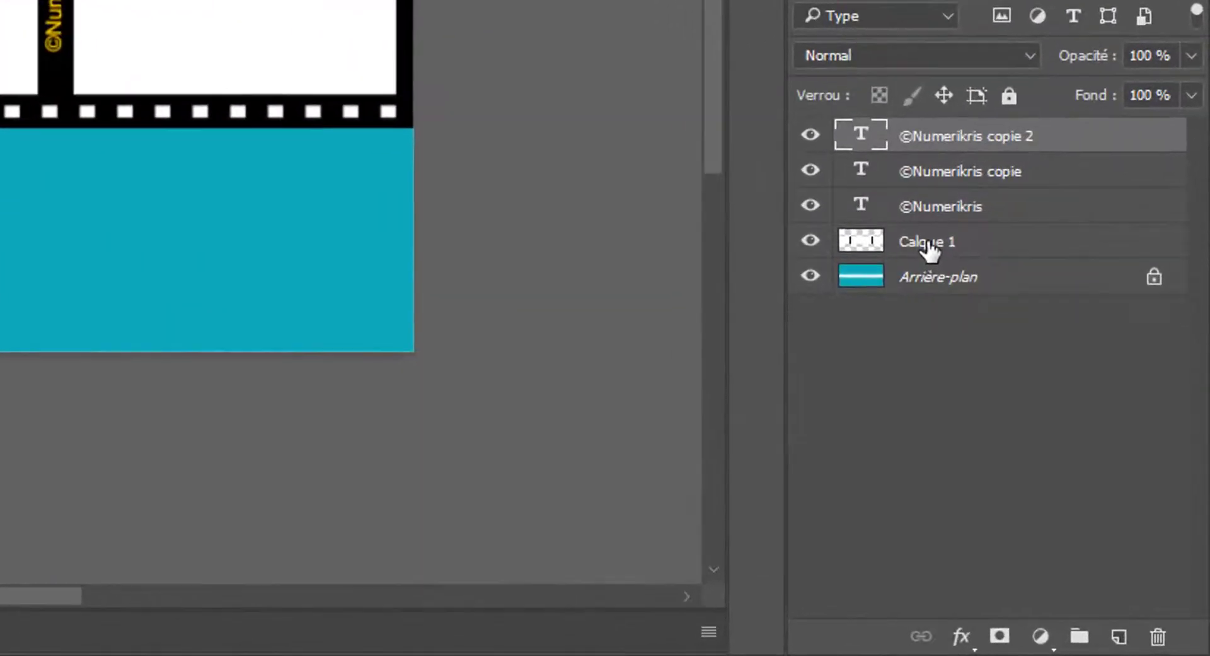
- Merge the three ©Numerikris text layers with the film strip layer Calque 1
left_click(1090, 479, "shift")
left_click(929, 244, "shift")
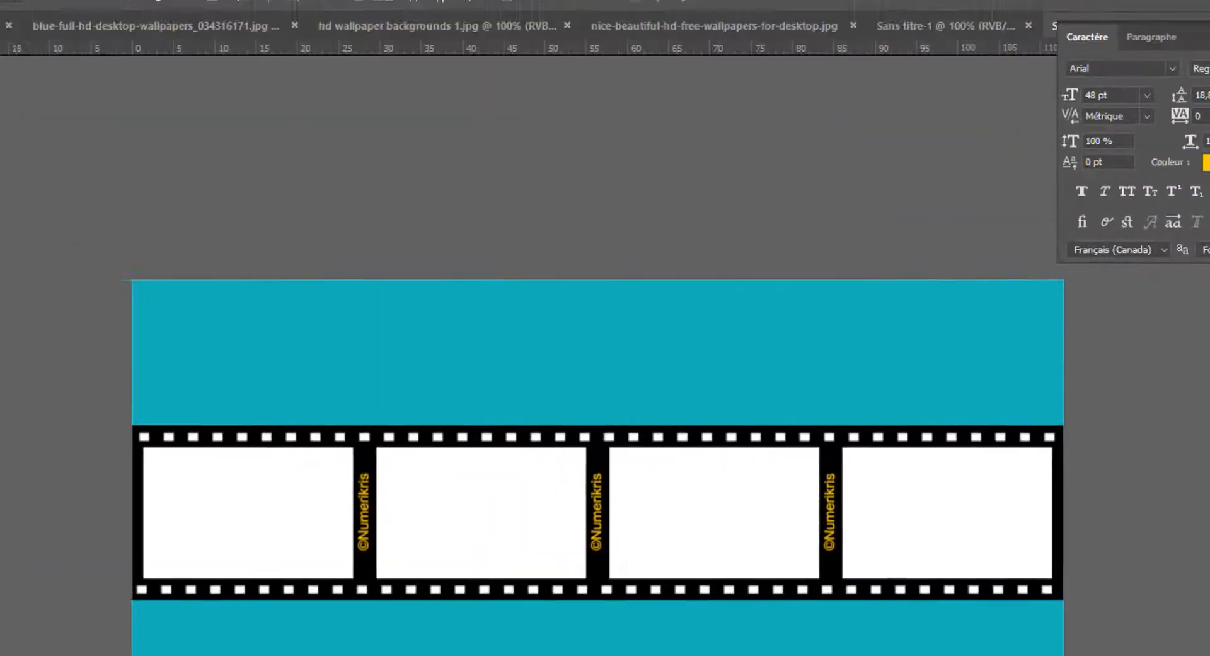
left_click(25, 10)
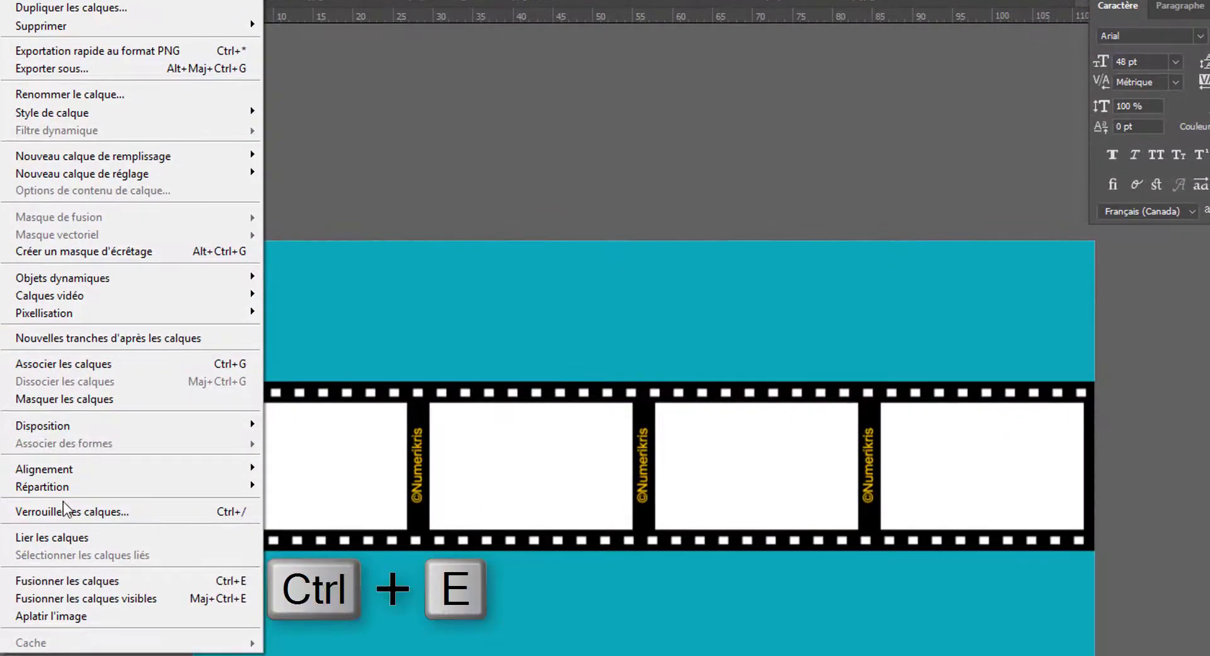
left_click(70, 601)
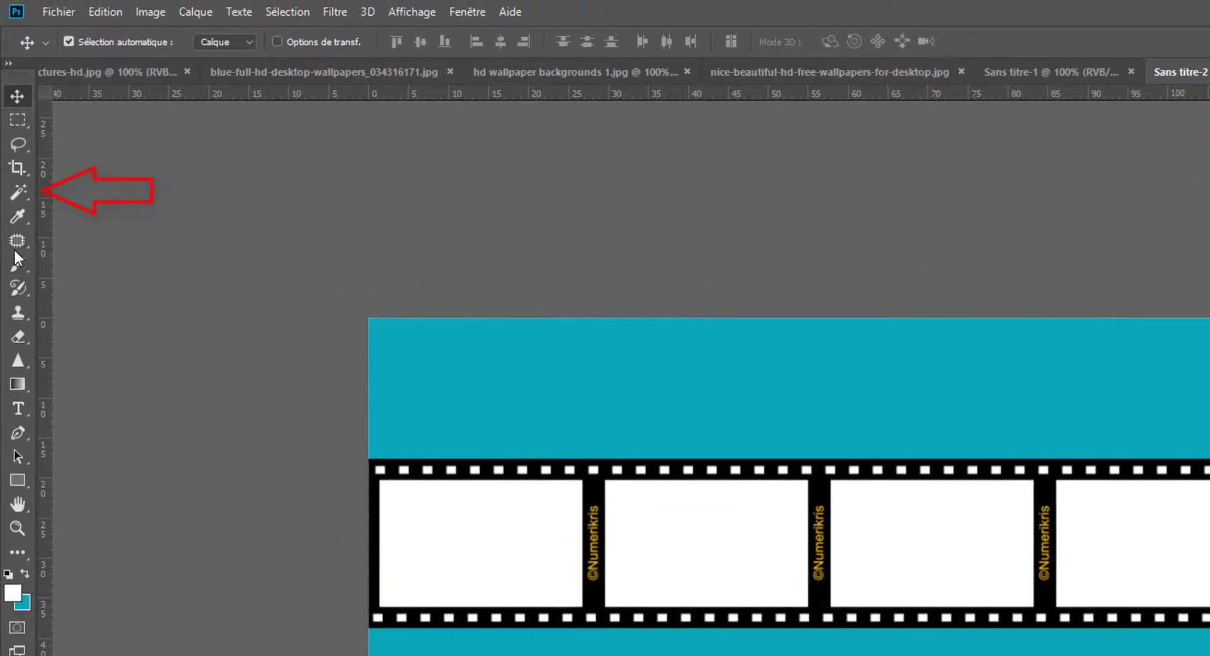
- Select the four white frames and all white perforation squares with the Magic Wand, delete their fill and clear the selection
left_click_drag(6, 187, 97, 210)
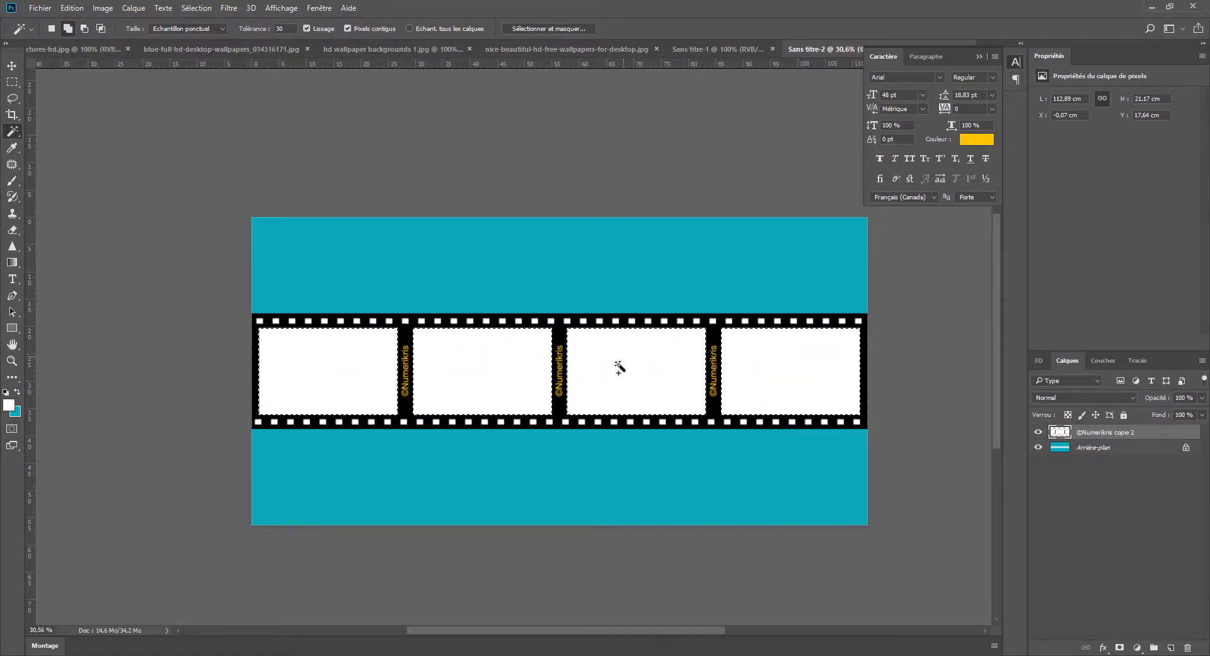
key("Delete")
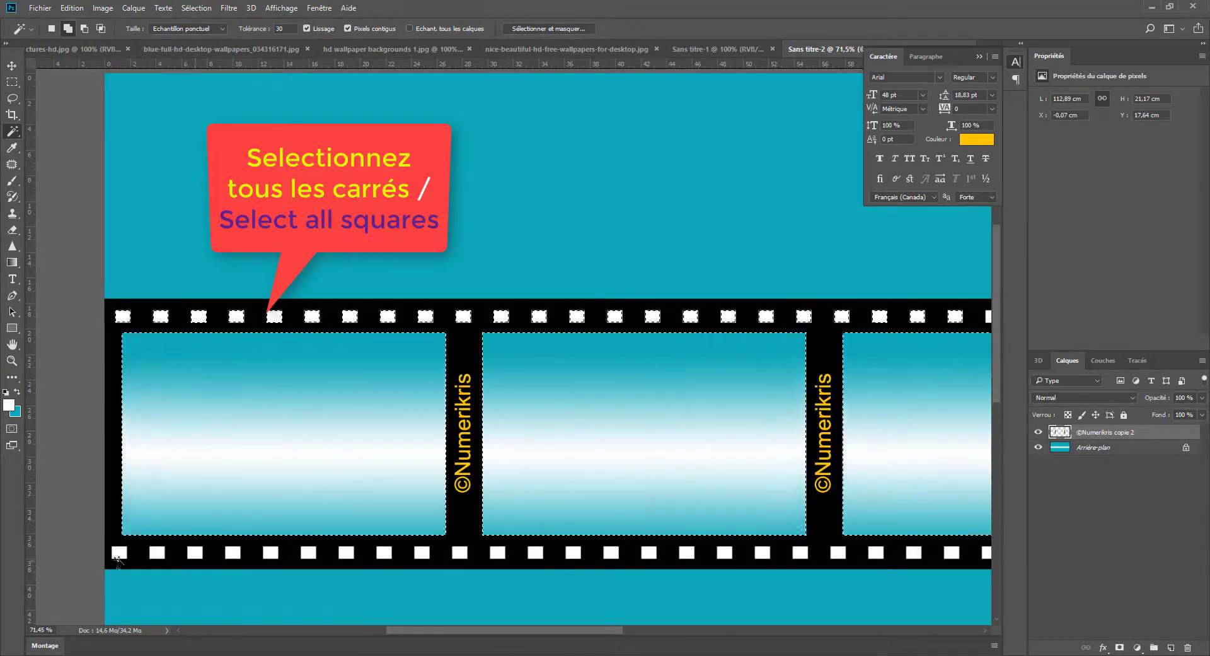
scroll(328, 590, "right", 10)
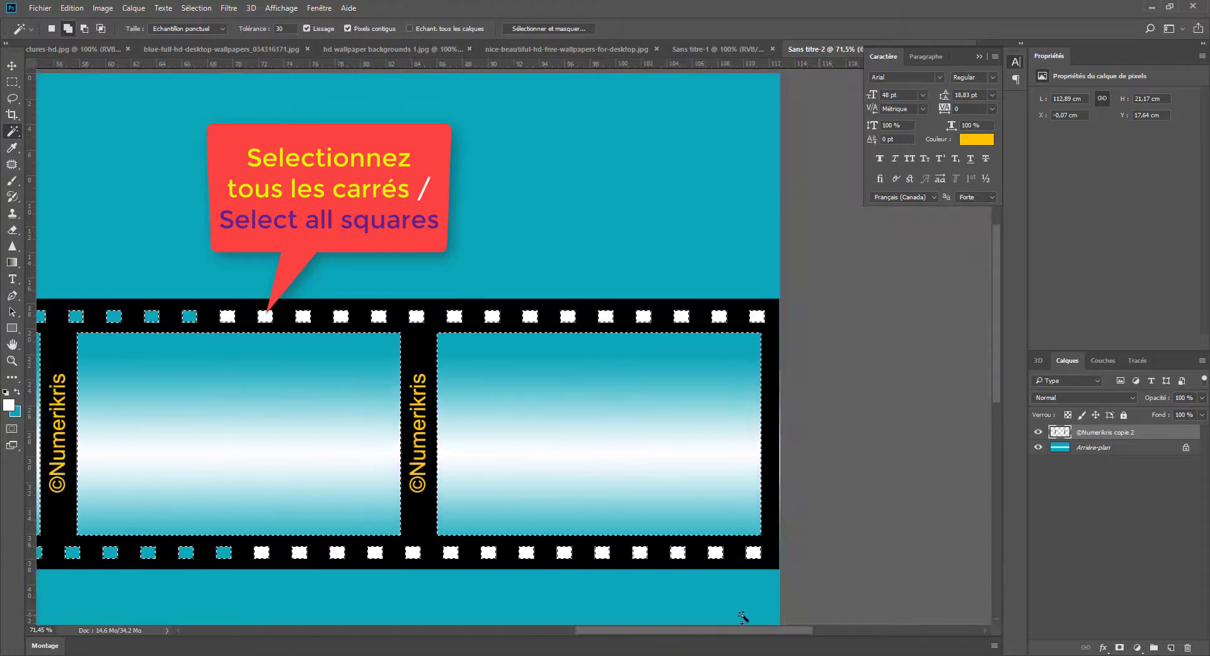
key("Delete")
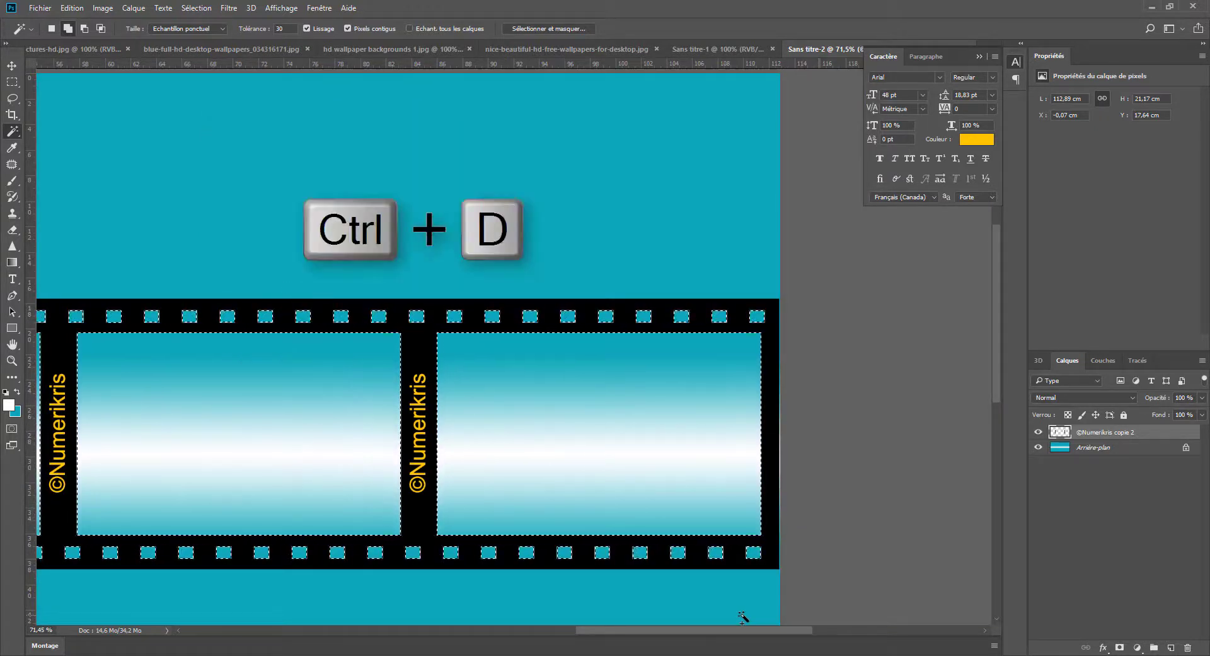
key("ctrl+d")
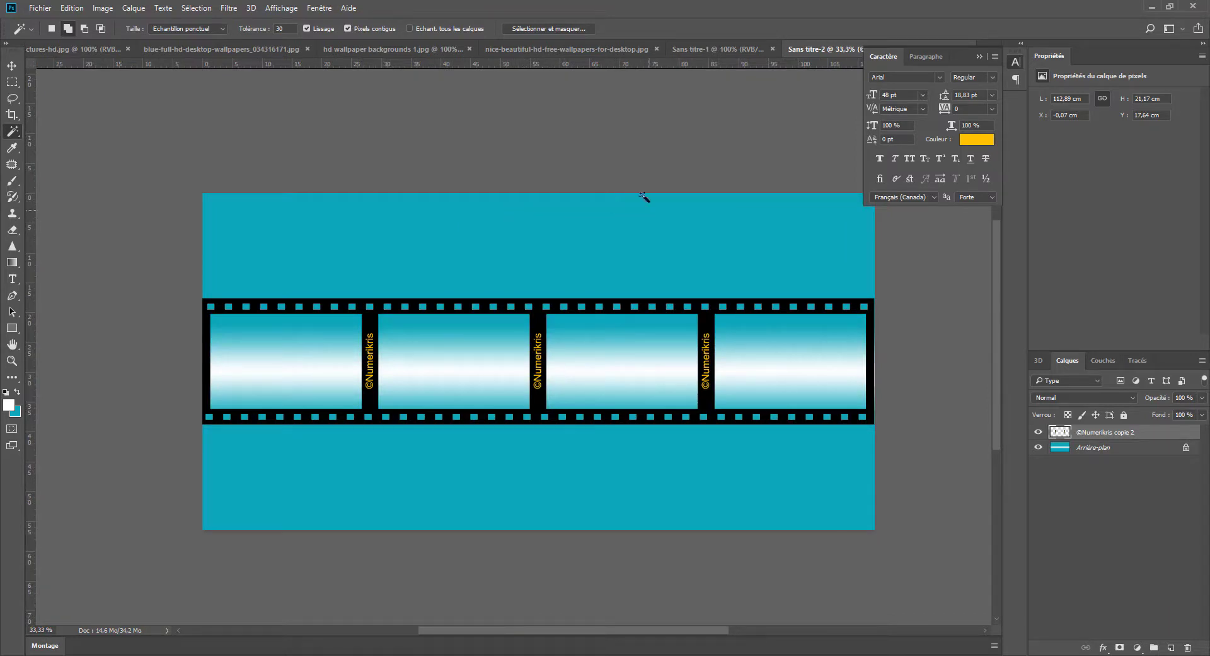
- Copy the entire waterfall image nice-beautiful-hd-free-wallpapers-for-desktop.jpg into Sans titre-2 as a new layer and close the source document
left_click(489, 47)
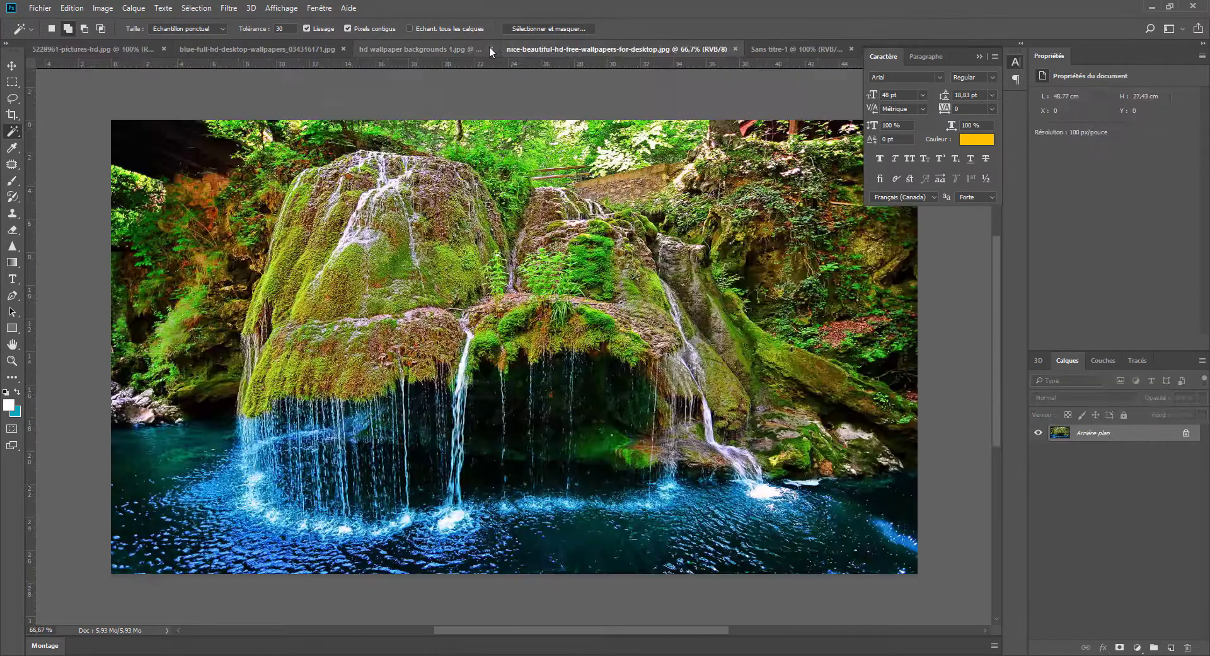
key("ctrl+a")
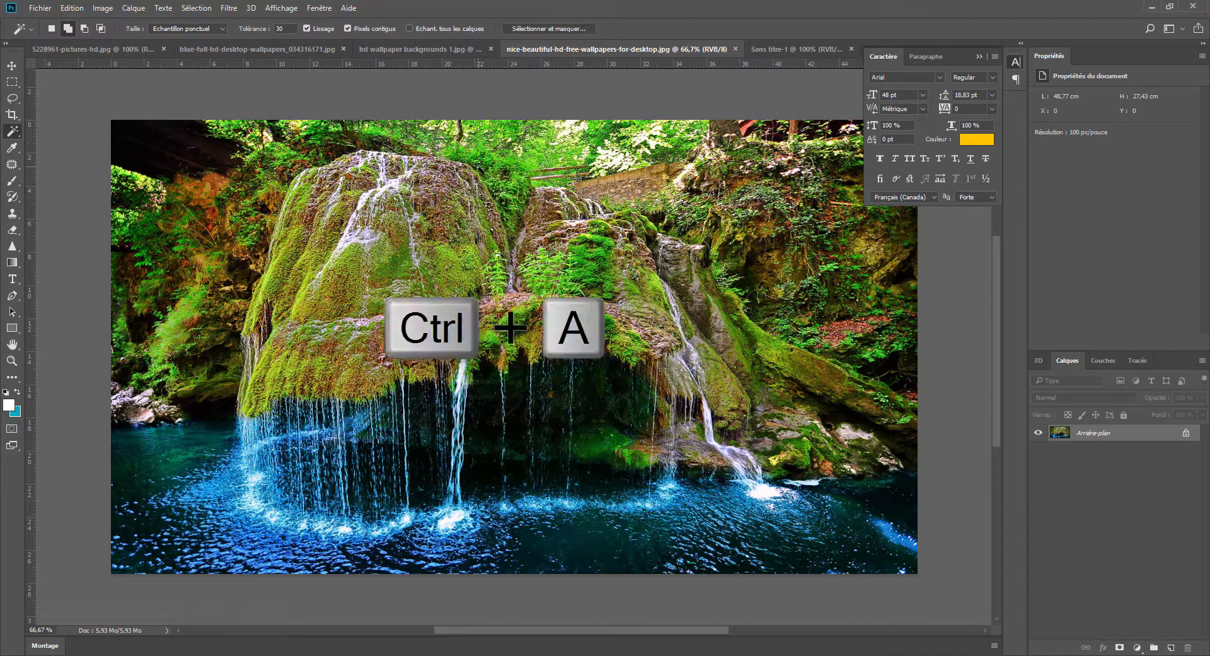
key("ctrl+c")
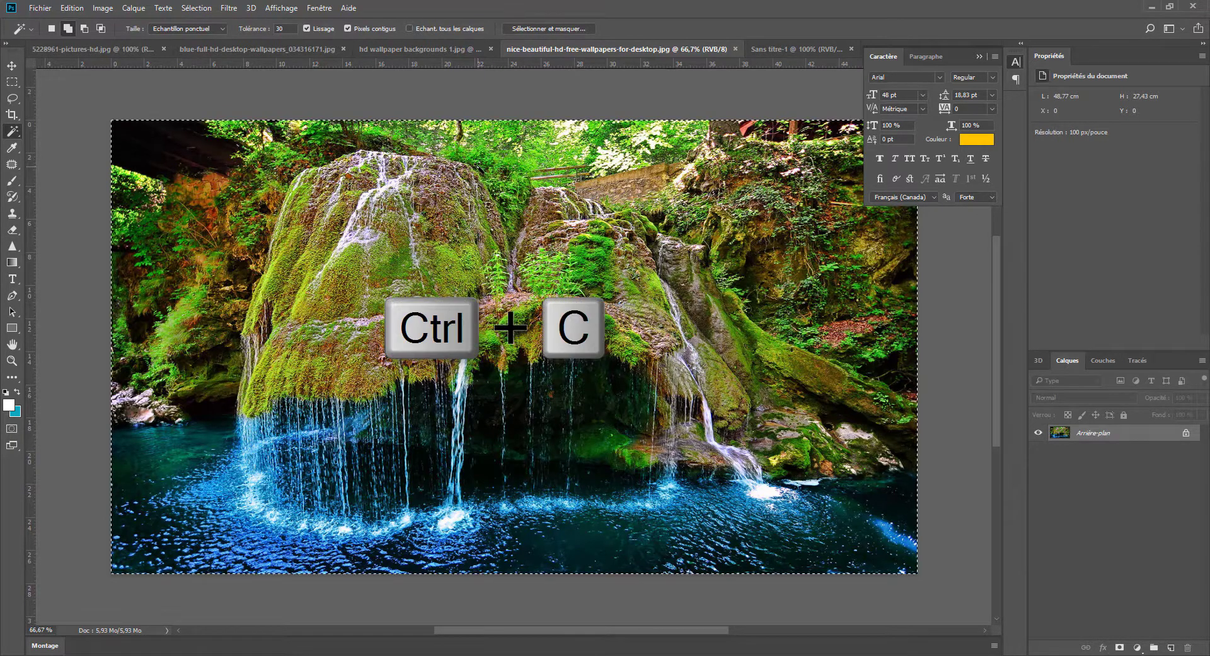
left_click(864, 47)
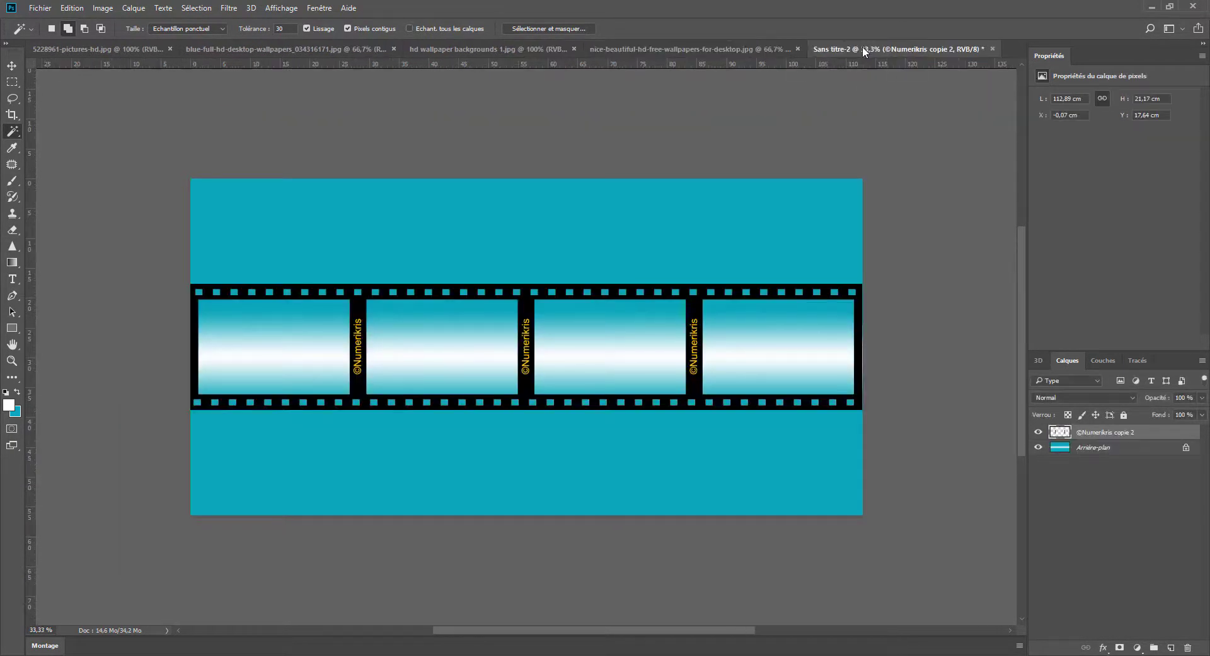
key("ctrl+v")
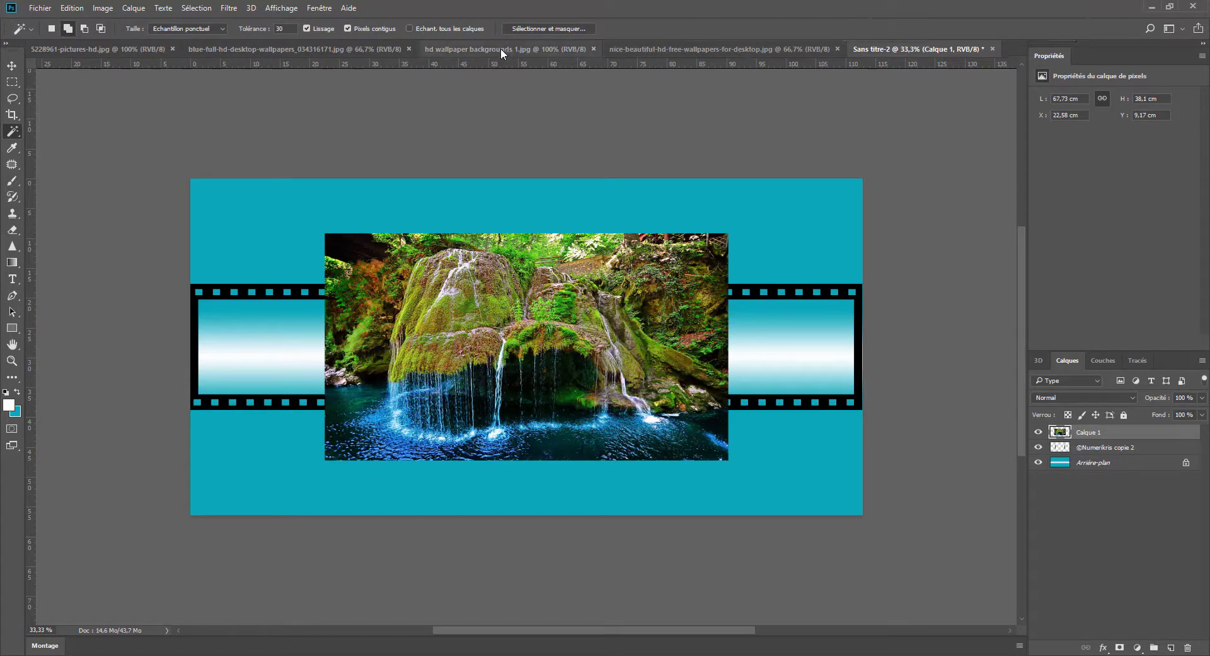
left_click(634, 49)
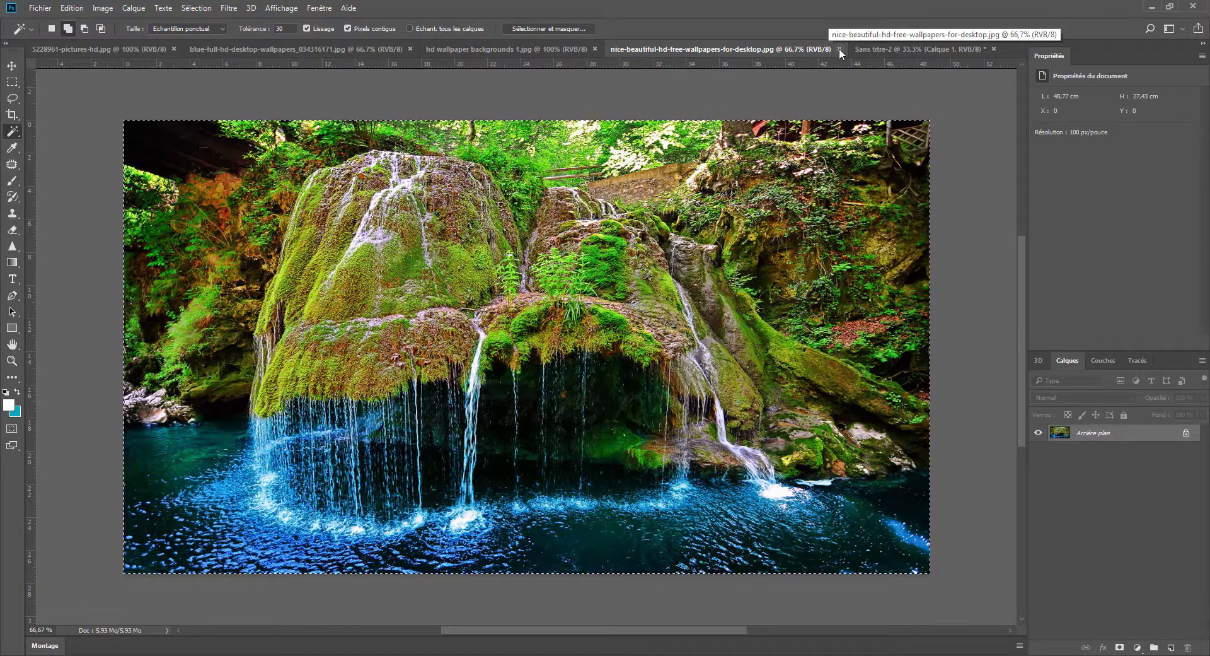
left_click(839, 49)
- Copy the entire tiger image hd wallpaper backgrounds 1.jpg into Sans titre-2 as a new layer and close the source document
left_click(539, 51)
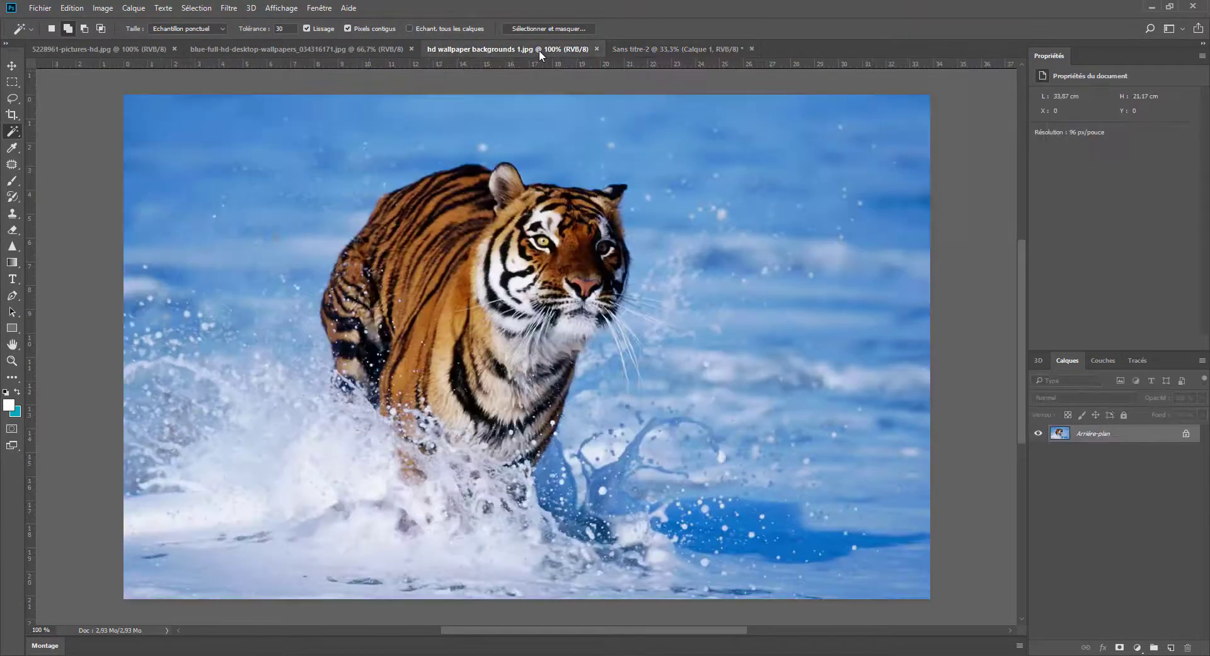
key("ctrl+a")
key("ctrl+c")
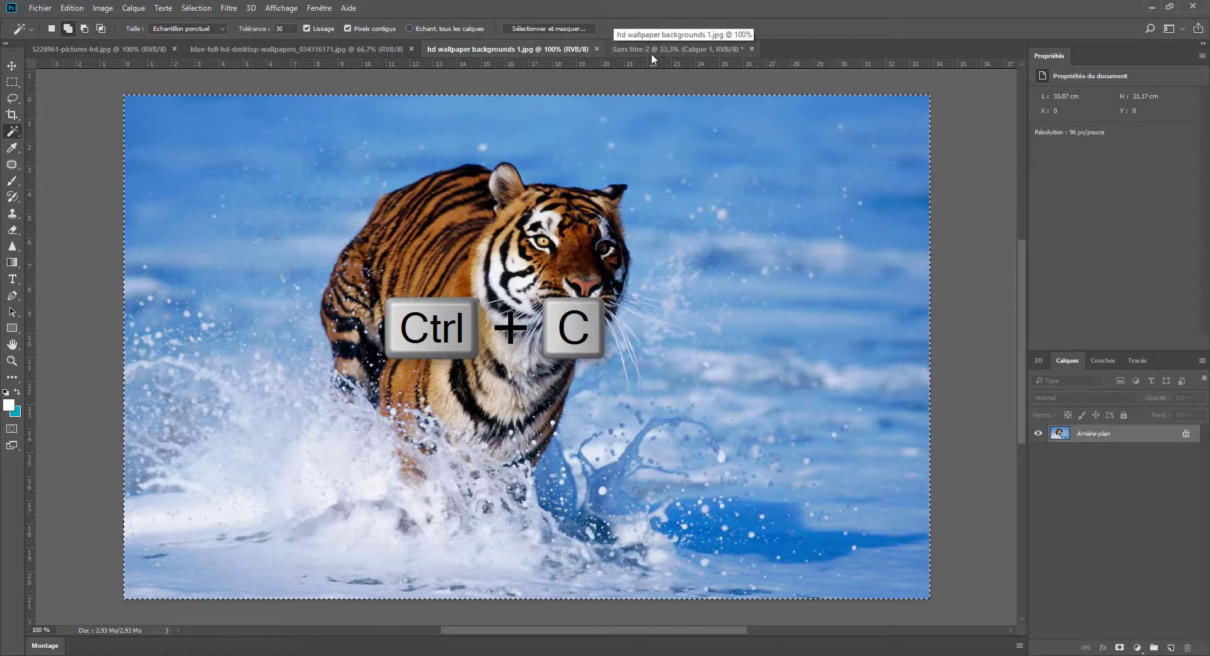
left_click(659, 48)
key("ctrl+v")
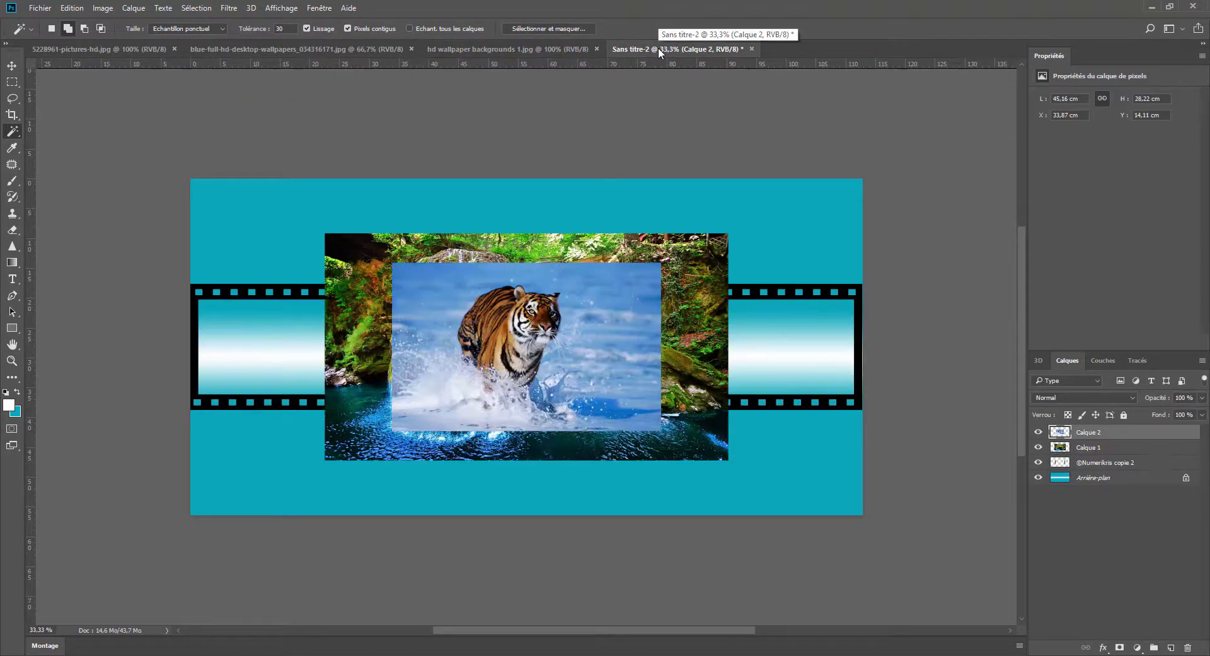
left_click(525, 48)
key("ctrl+w")
- Copy the mountain lake image blue-full-hd-desktop-wallpapers_034316171.jpg and the Eiffel Tower image 5228961-pictures-hd.jpg into Sans titre-2 and close both source documents
left_click(384, 50)
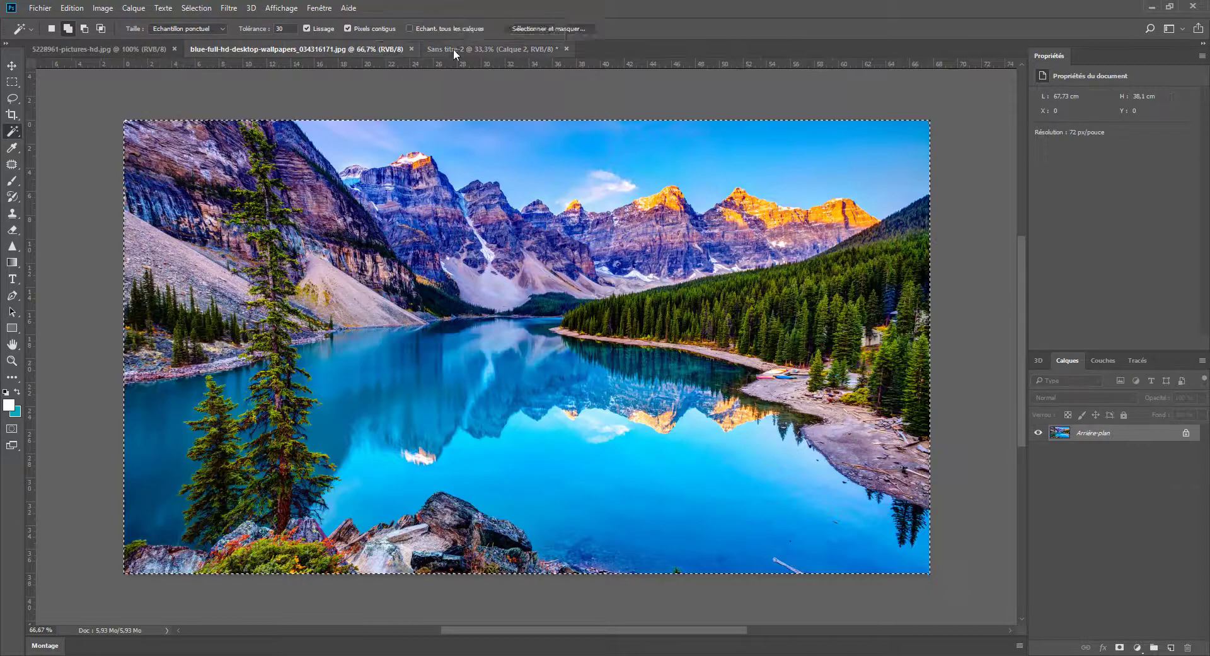
left_click(453, 48)
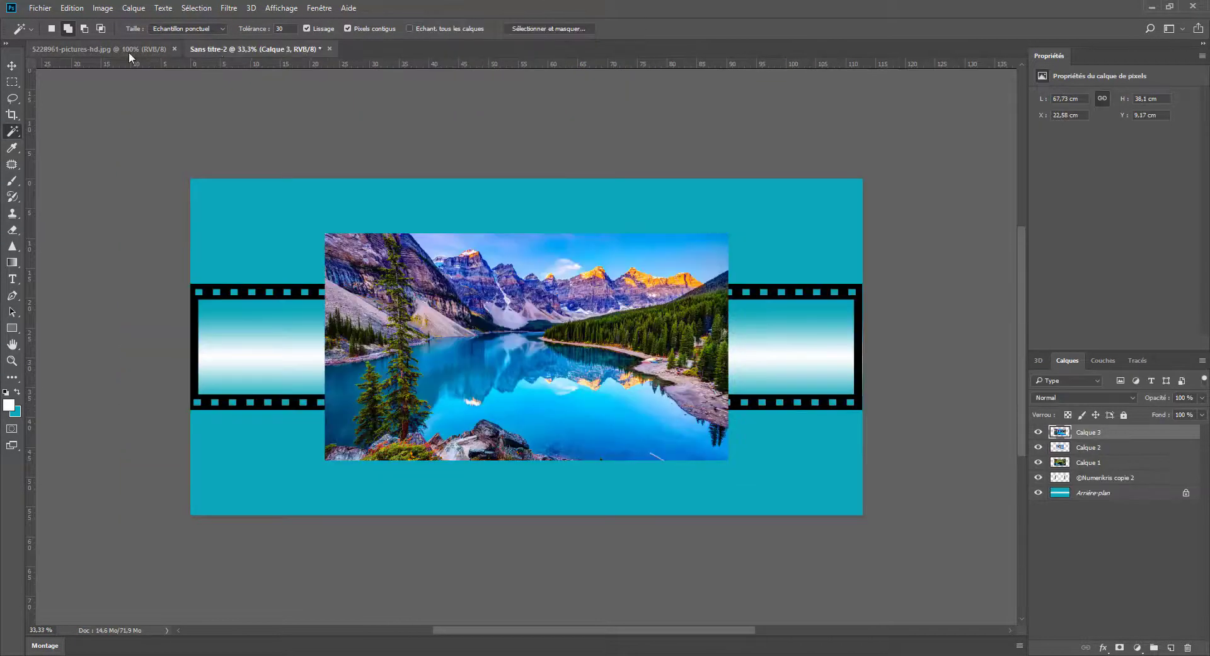
left_click(128, 50)
left_click(250, 49)
key("ctrl+v")
left_click(174, 49)
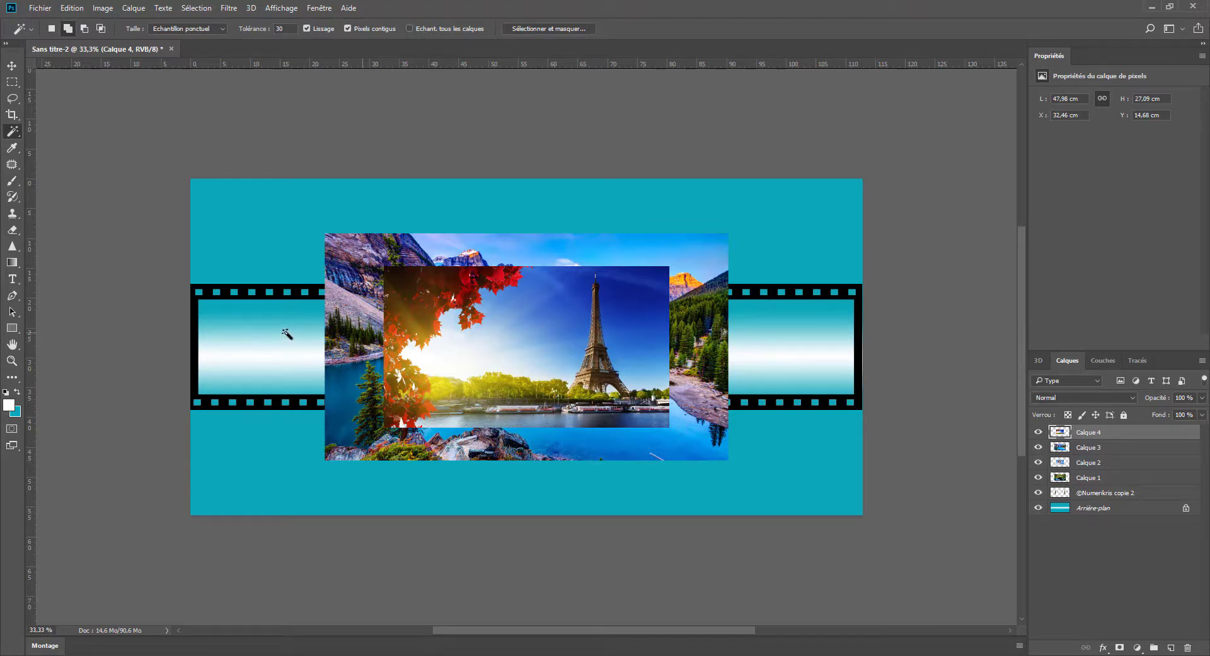
- Hide the layers Calque 4, Calque 3 and Calque 2 so that only the waterfall photo shows over the film strip
left_click(1038, 433)
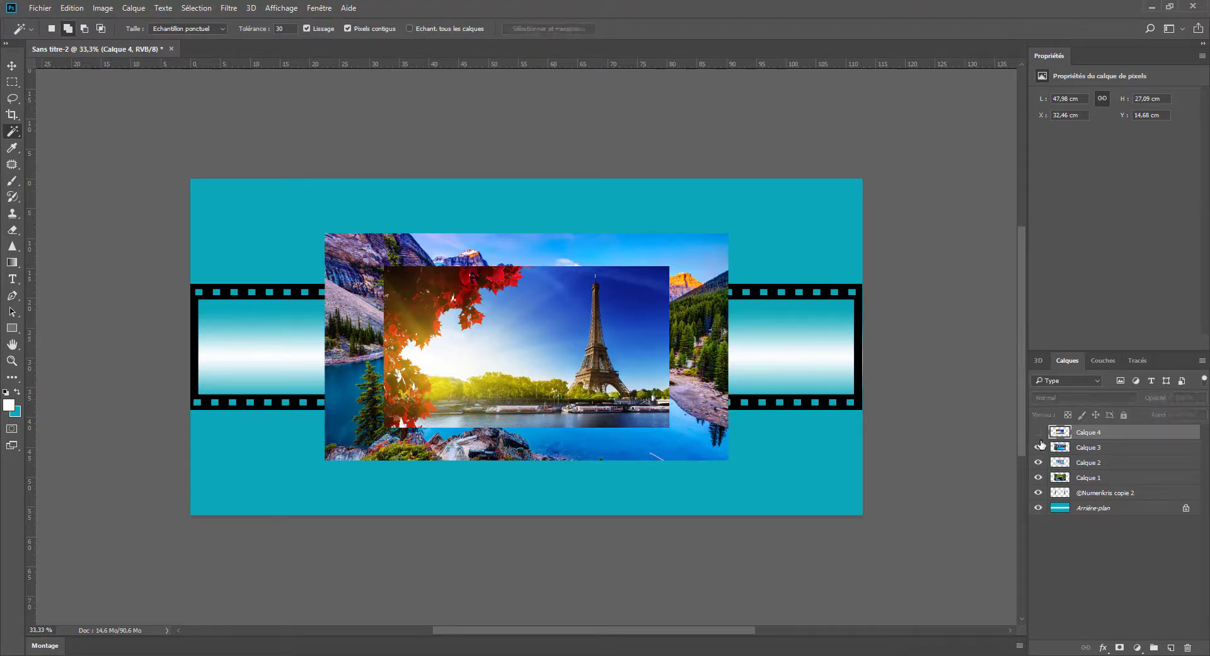
left_click(1038, 446)
left_click(1038, 462)
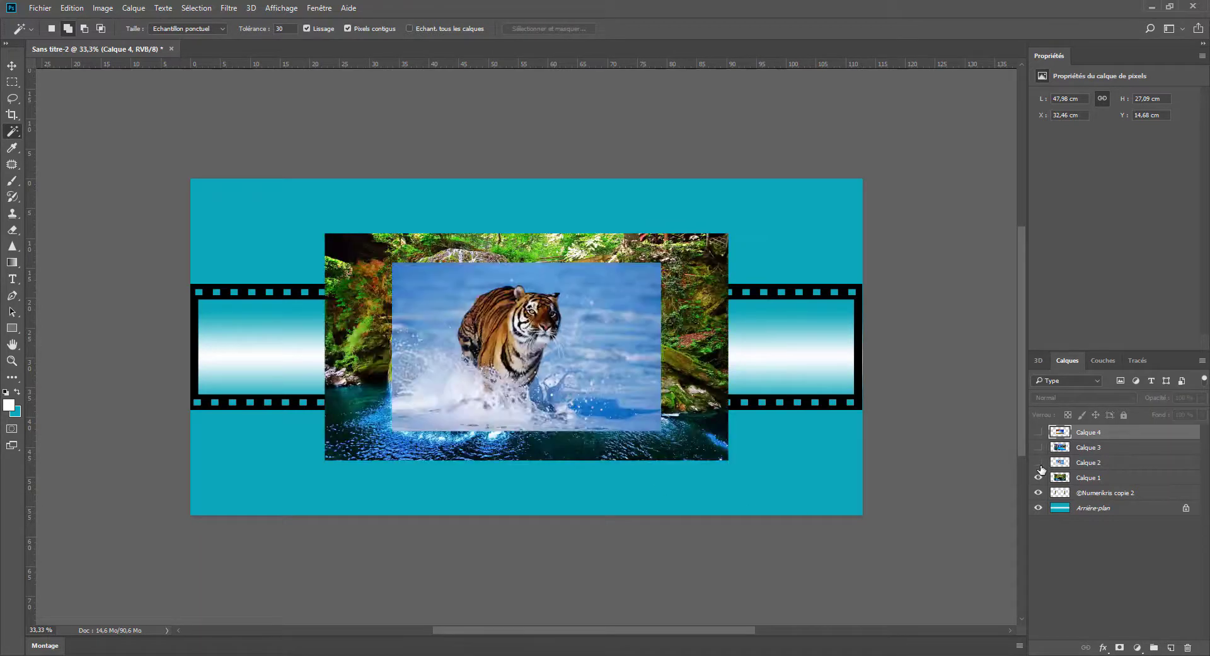
- Scale the waterfall photo on Calque 1 to about 40% width and 44.5% height and fit it over the first frame
left_click(1089, 479)
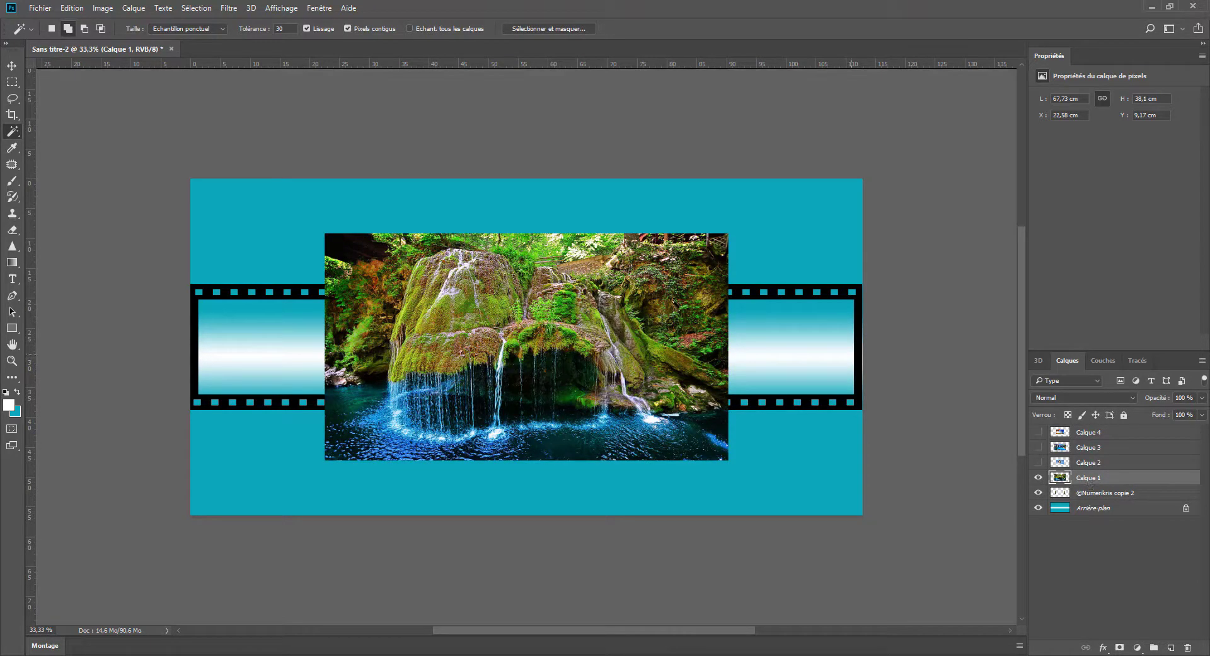
key("ctrl+t")
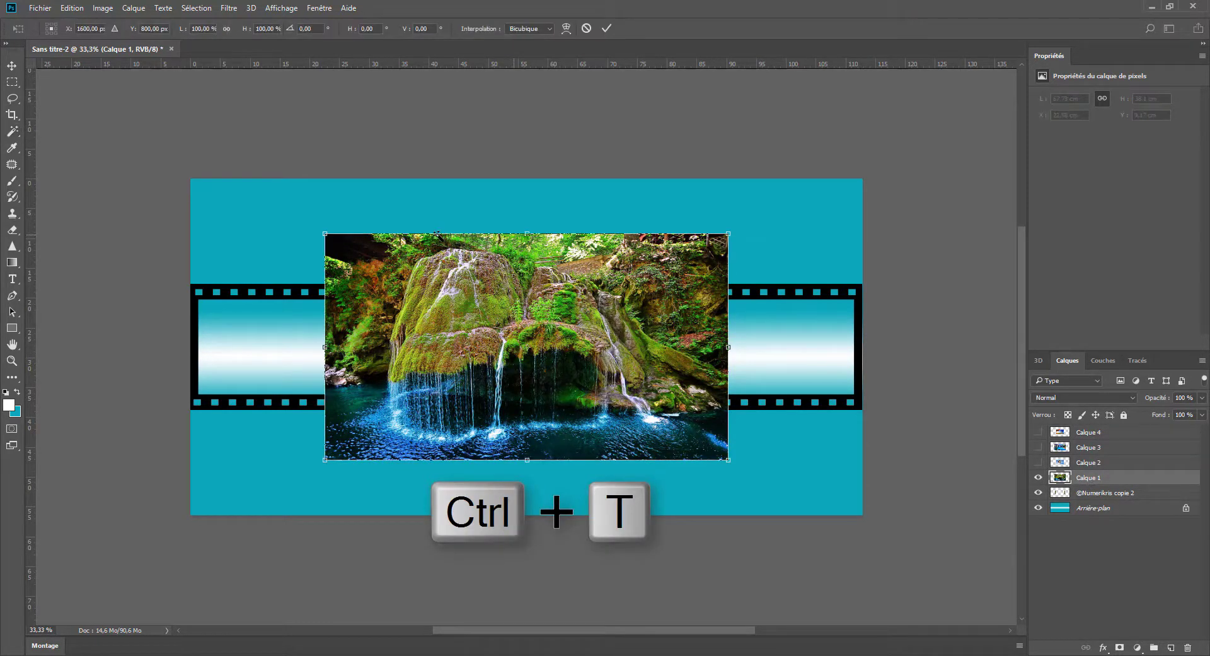
left_click_drag(532, 309, 401, 372)
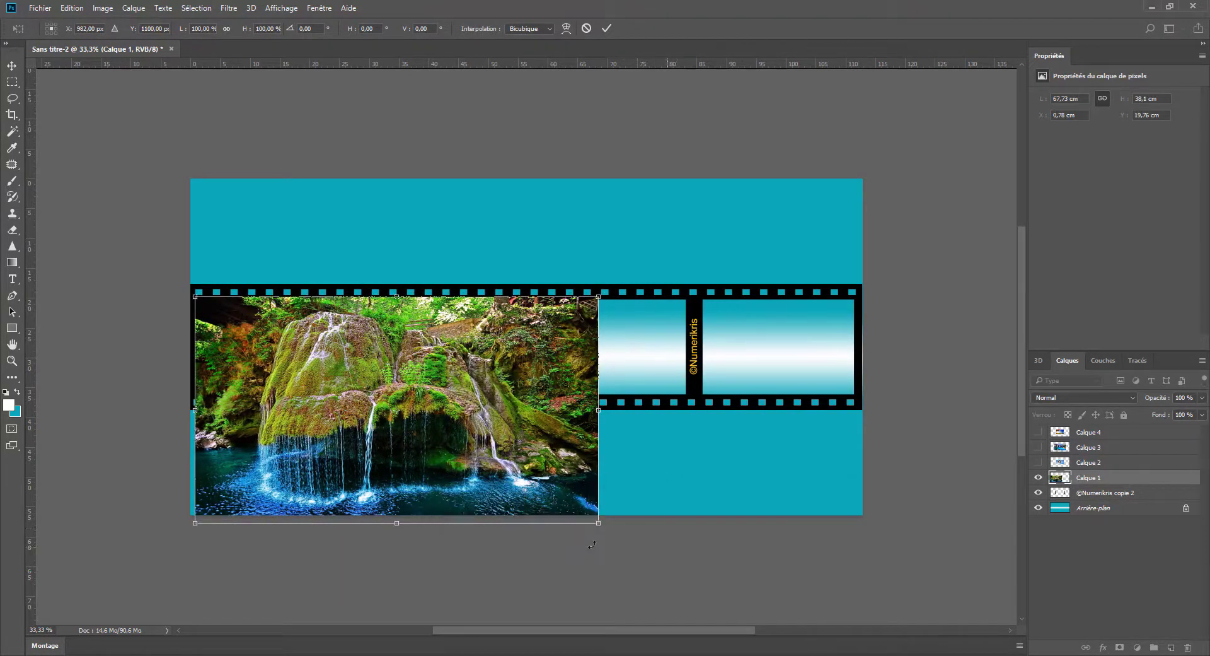
left_click_drag(599, 524, 357, 399)
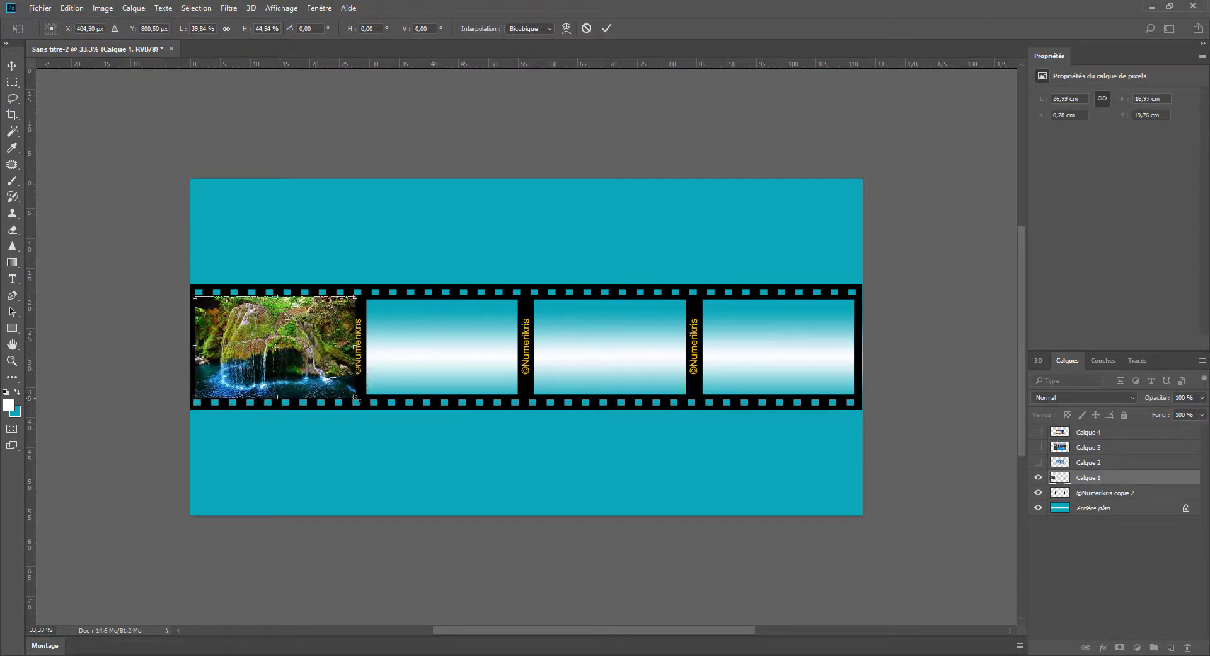
left_click(605, 28)
key("w")
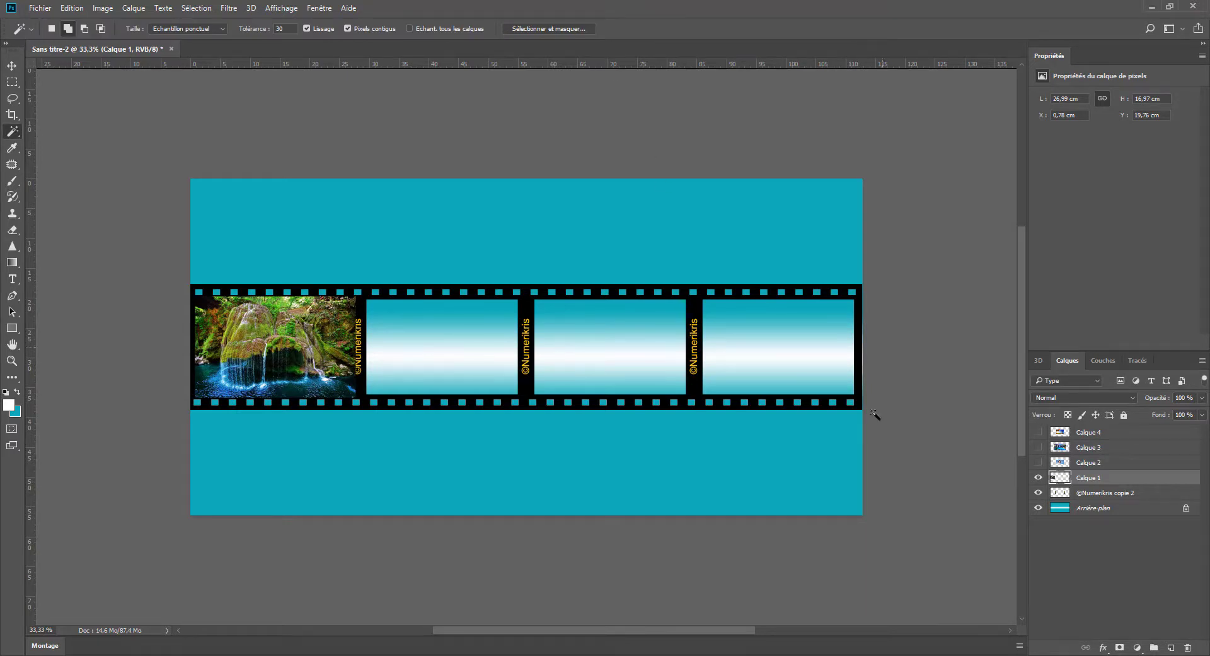
- Show Calque 2 and move the four photo layers, Calque 1 to Calque 4, below the ©Numerikris copie 2 layer
left_click(1038, 462)
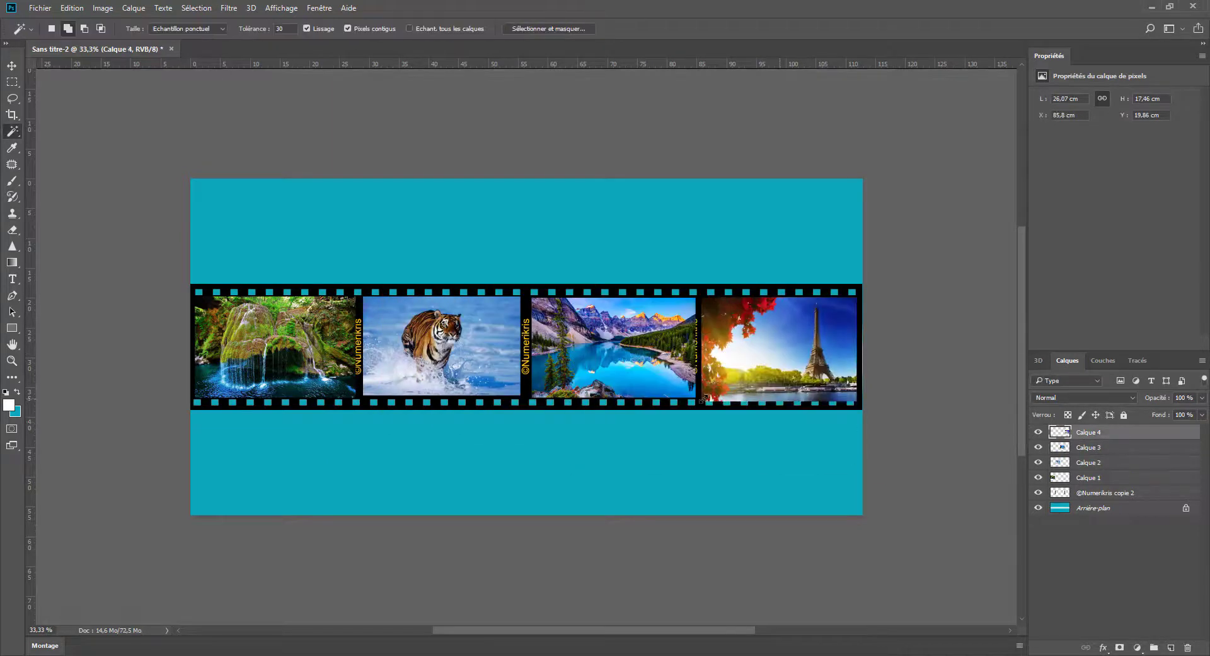
left_click(1100, 481, "shift")
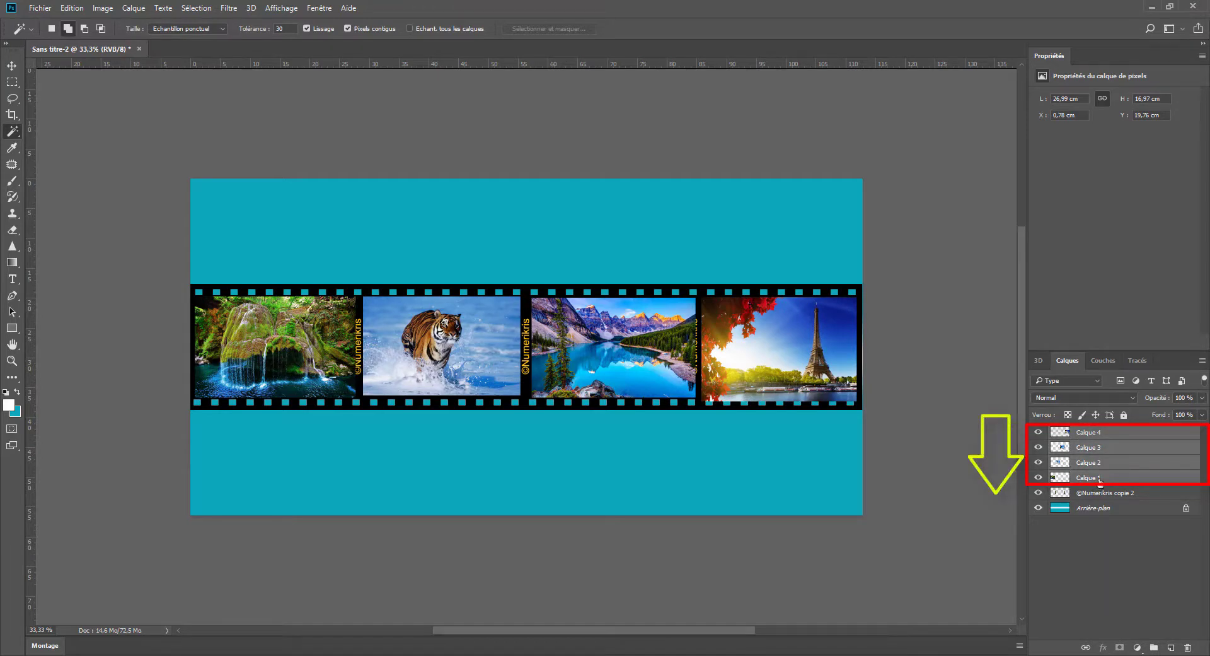
left_click_drag(1099, 479, 1099, 500)
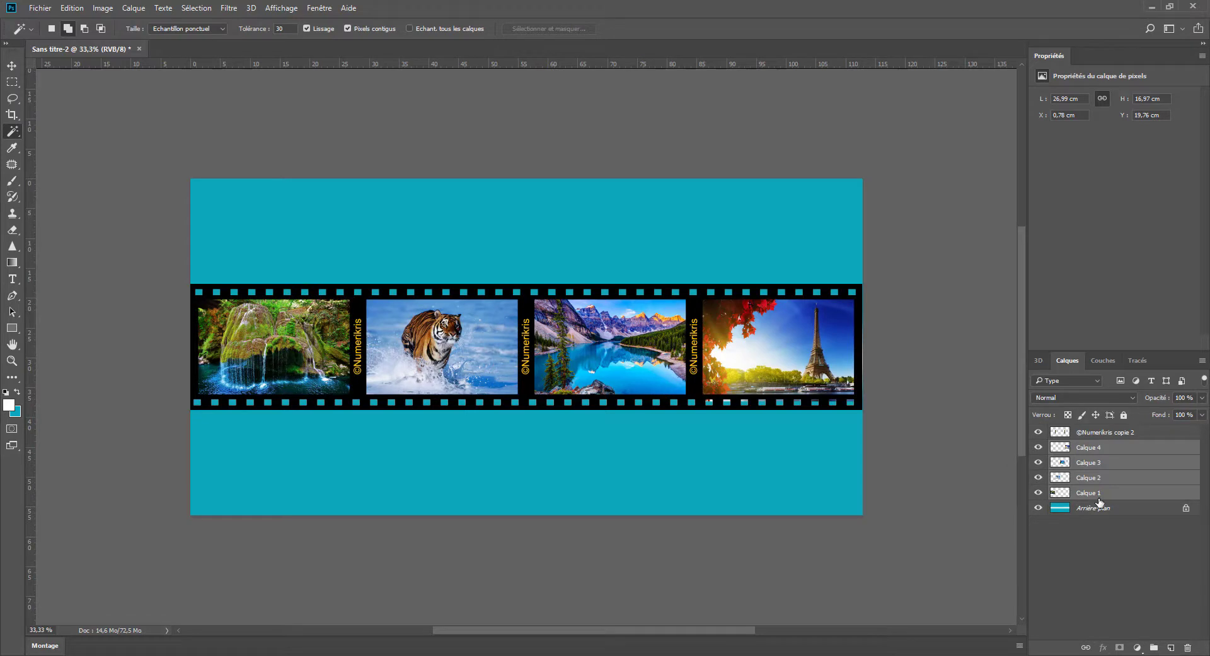
- Merge the ©Numerikris copie 2 layer with the four photo layers into a single layer above the background
left_click(1098, 434)
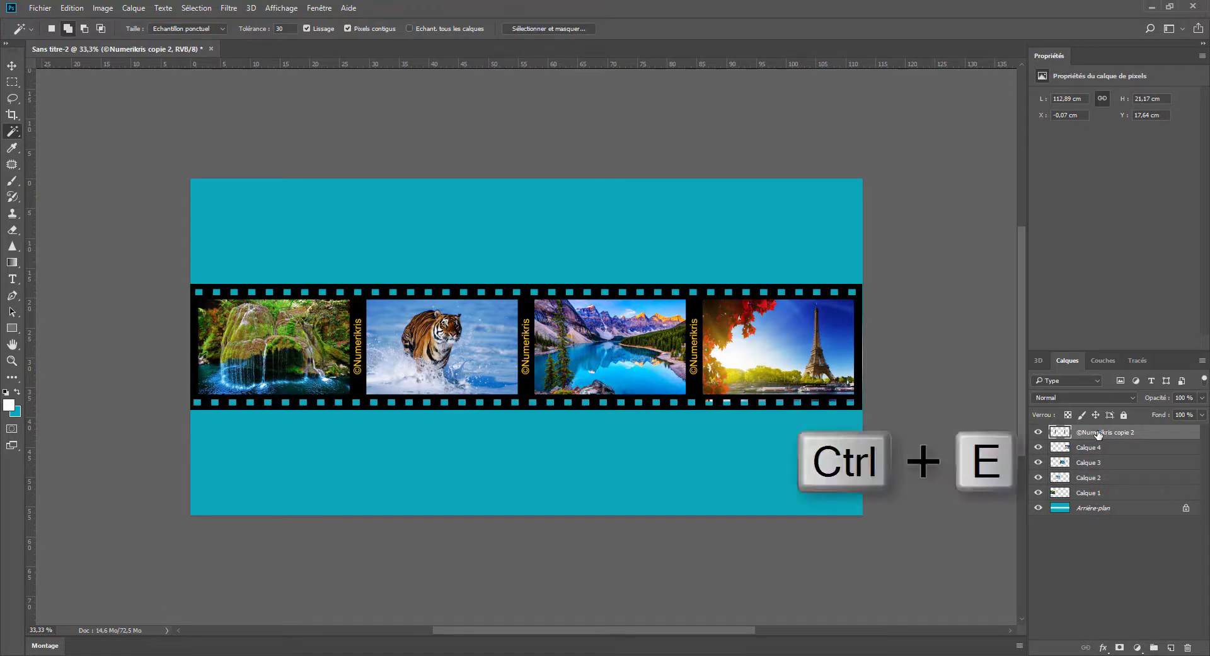
key("ctrl+e")
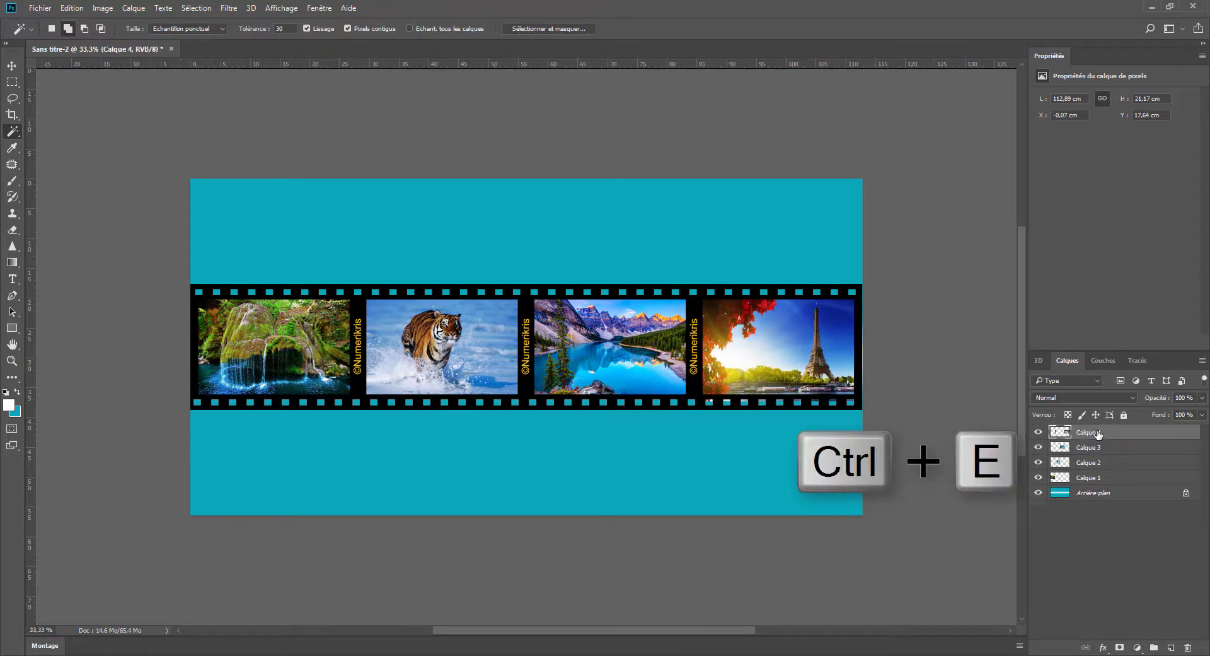
key("ctrl+e")
key("ctrl+e")
key("ctrl+e")
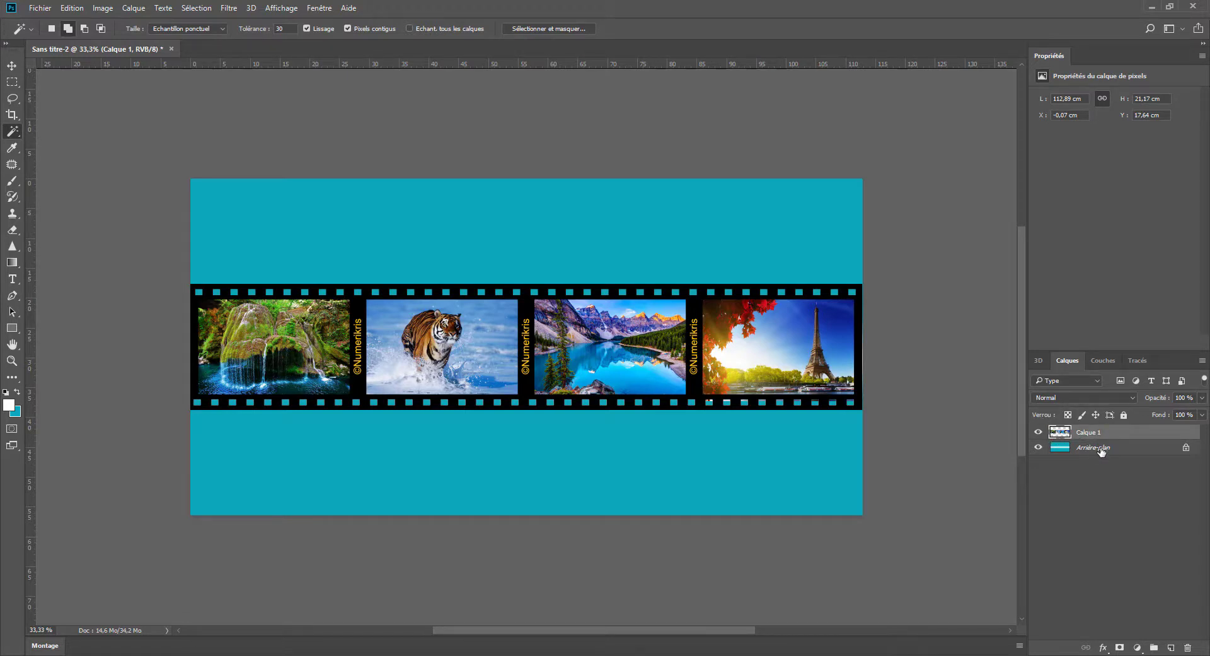
- Check the merged film strip and the gradient background separately by hiding and showing each layer
left_click(1037, 433)
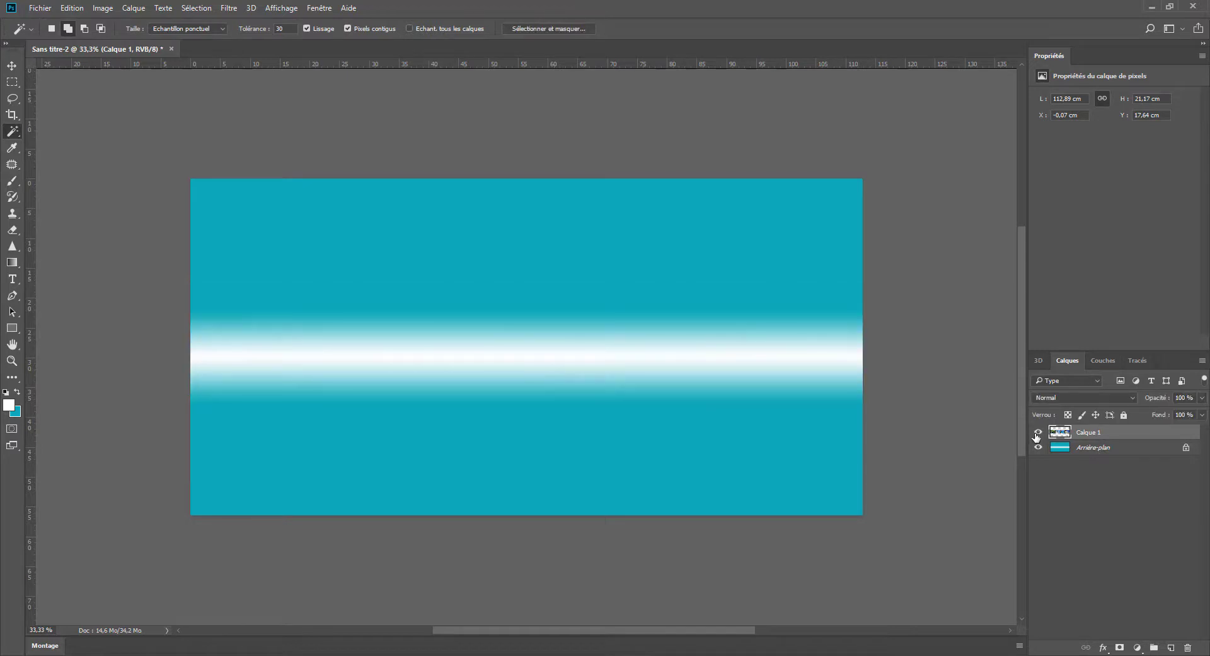
left_click(1038, 433)
left_click(1038, 447)
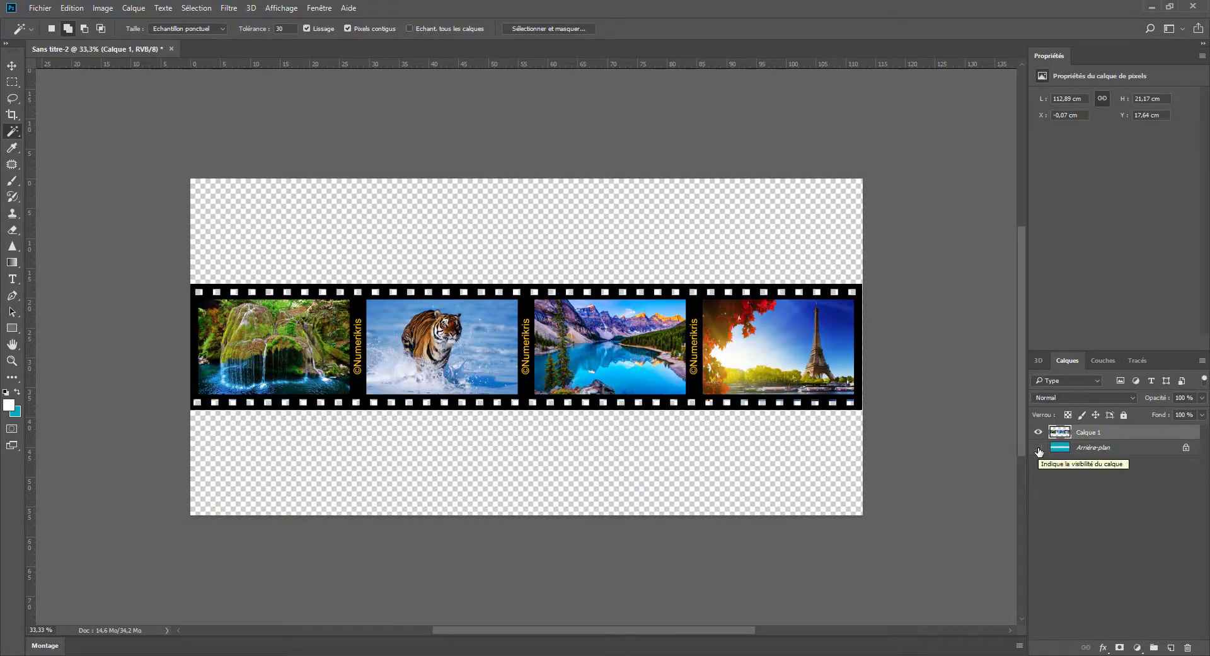
left_click(1038, 448)
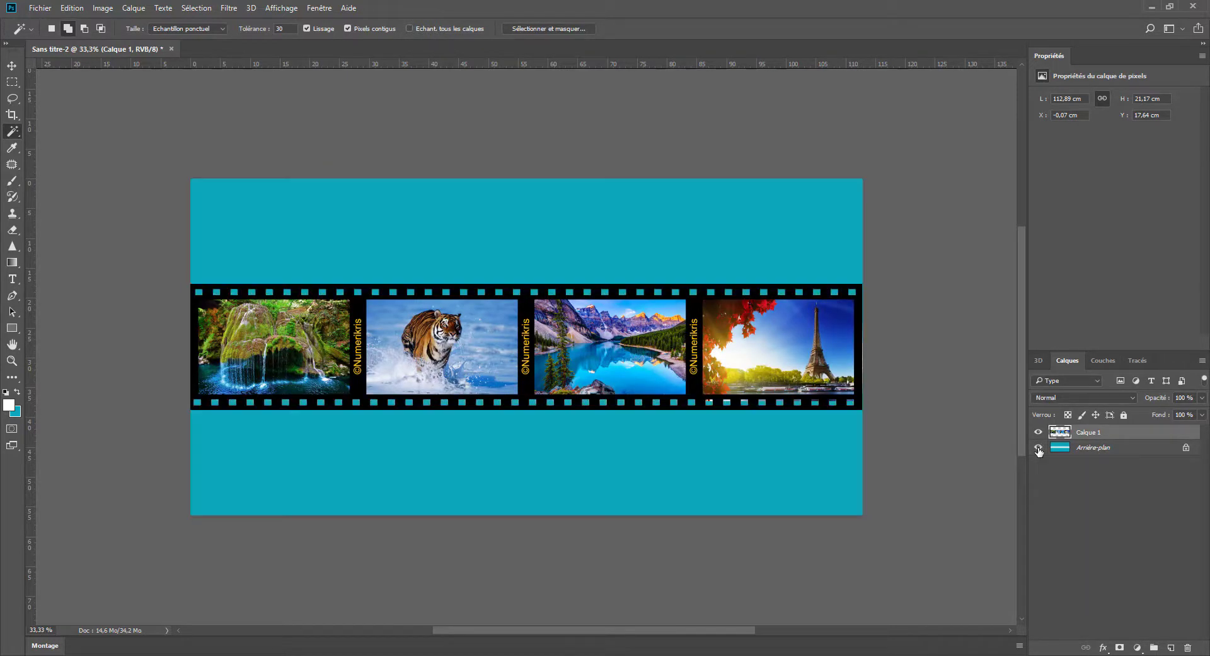
- Warp the merged film strip into a wave with the Drapeau preset at 50% bend and apply the transformation
left_click(77, 10)
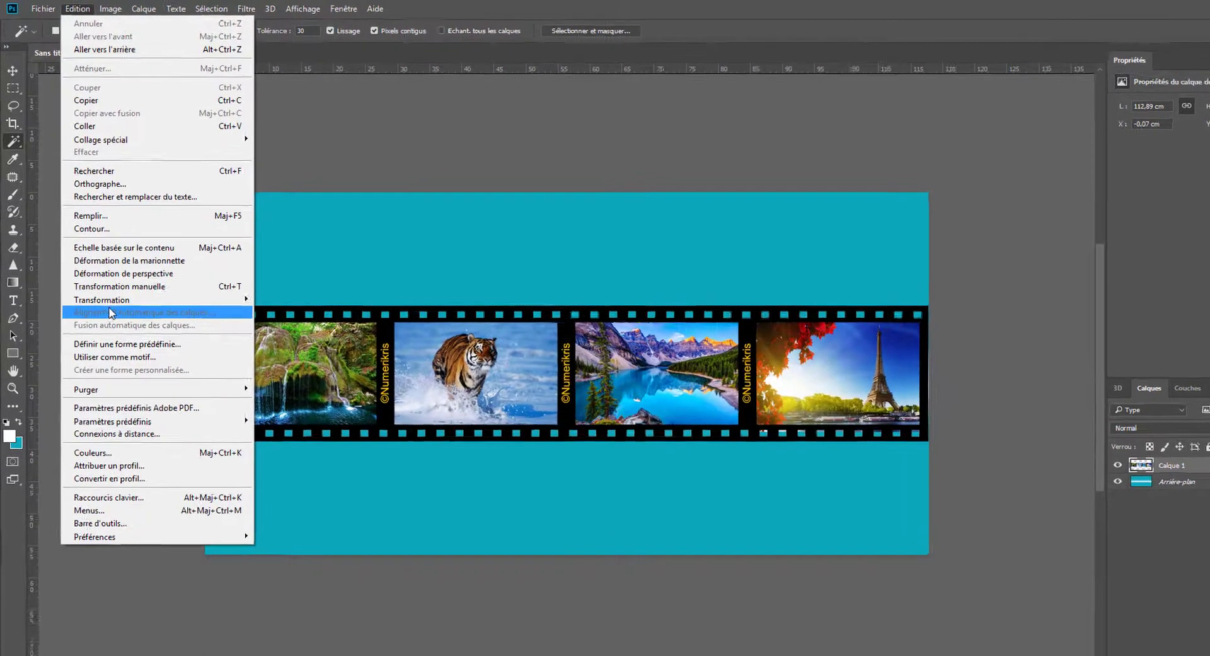
mouse_move(101, 278)
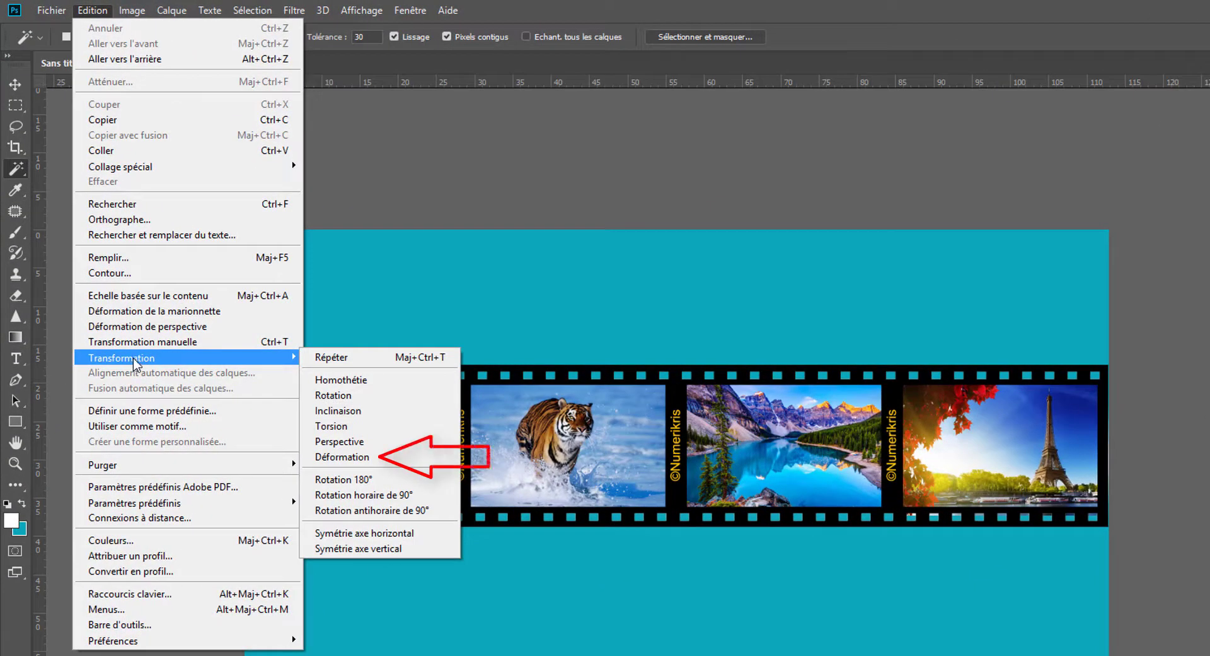
left_click(338, 456)
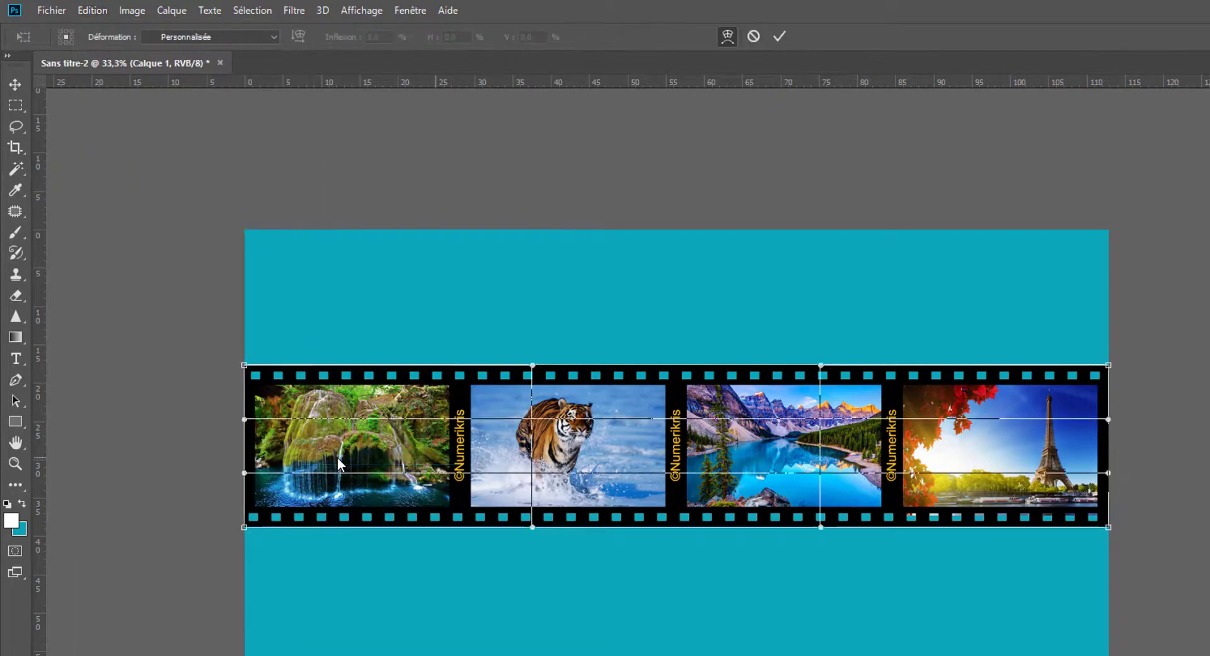
left_click(273, 38)
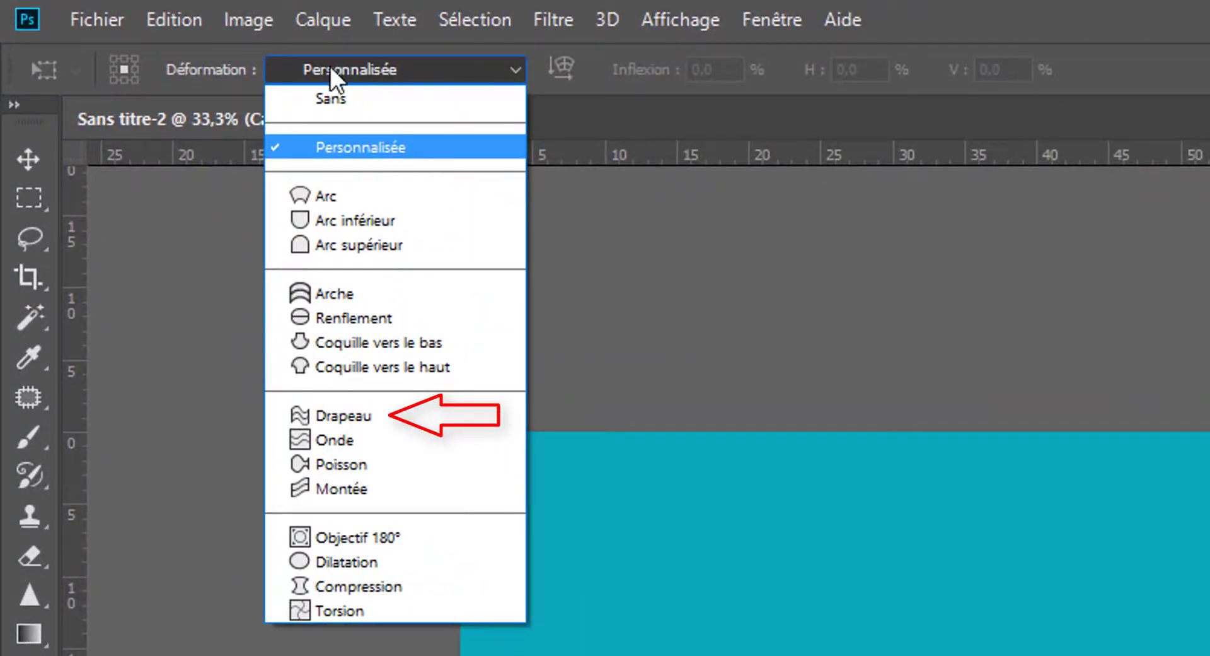
left_click(339, 416)
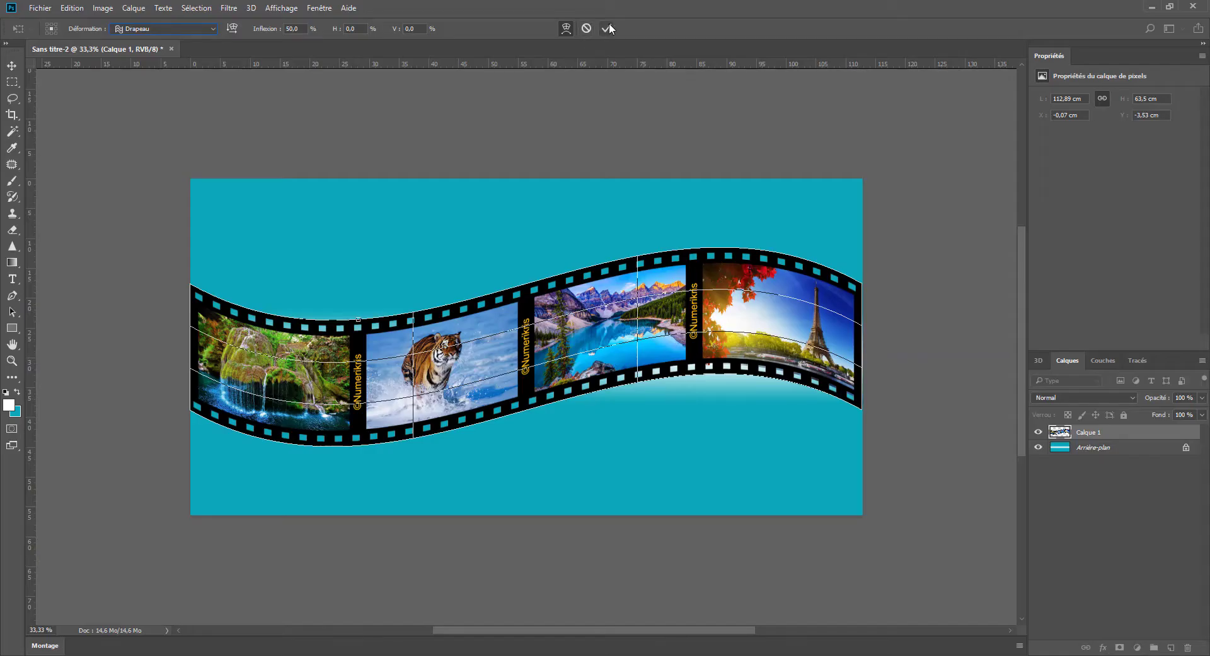
left_click(609, 26)
key("w")
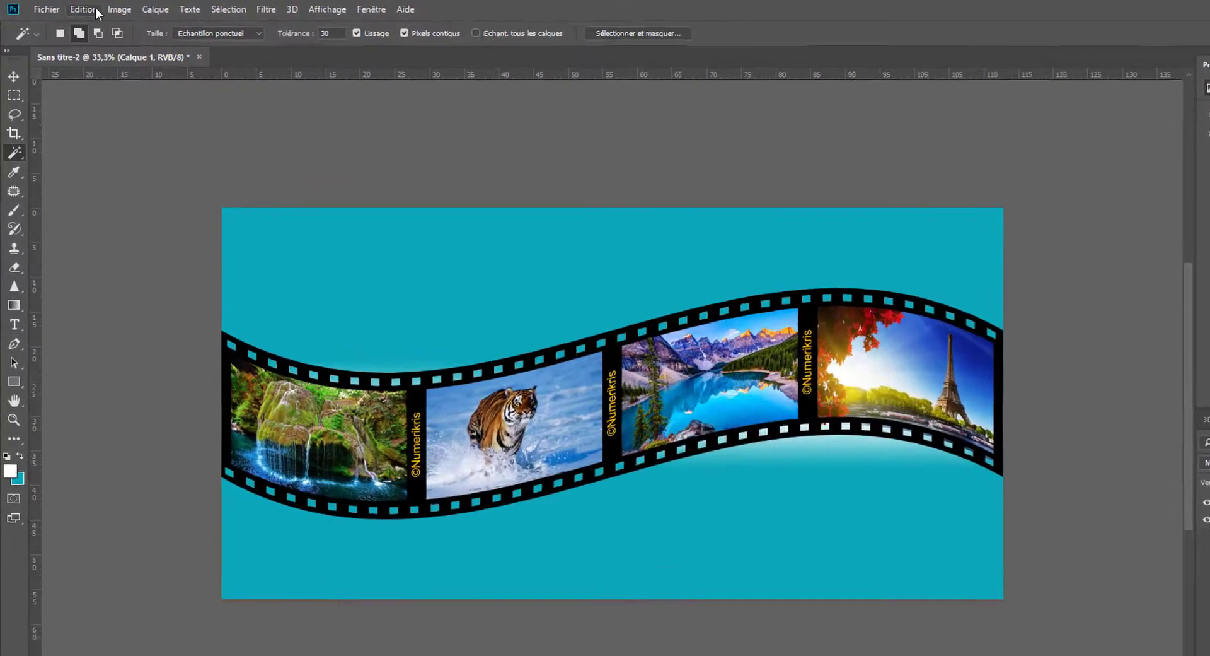
- Apply a Perspective transform to the wavy film strip, stretching its left end to the canvas height and narrowing its right end
left_click(71, 7)
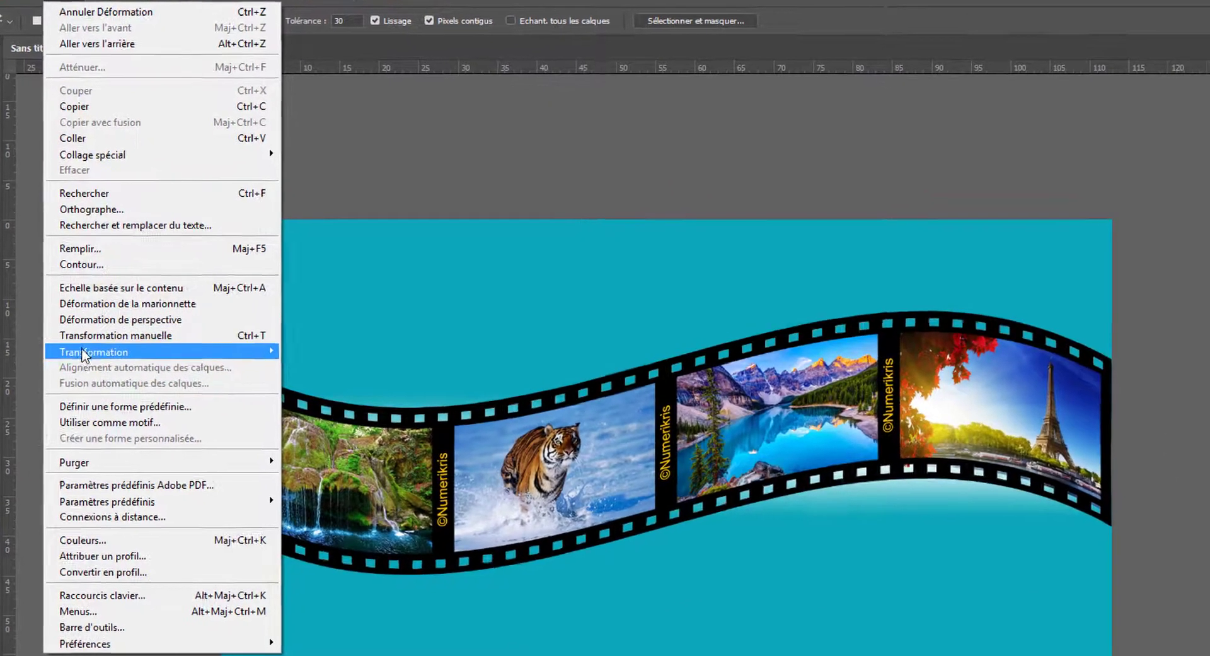
mouse_move(82, 353)
left_click(315, 440)
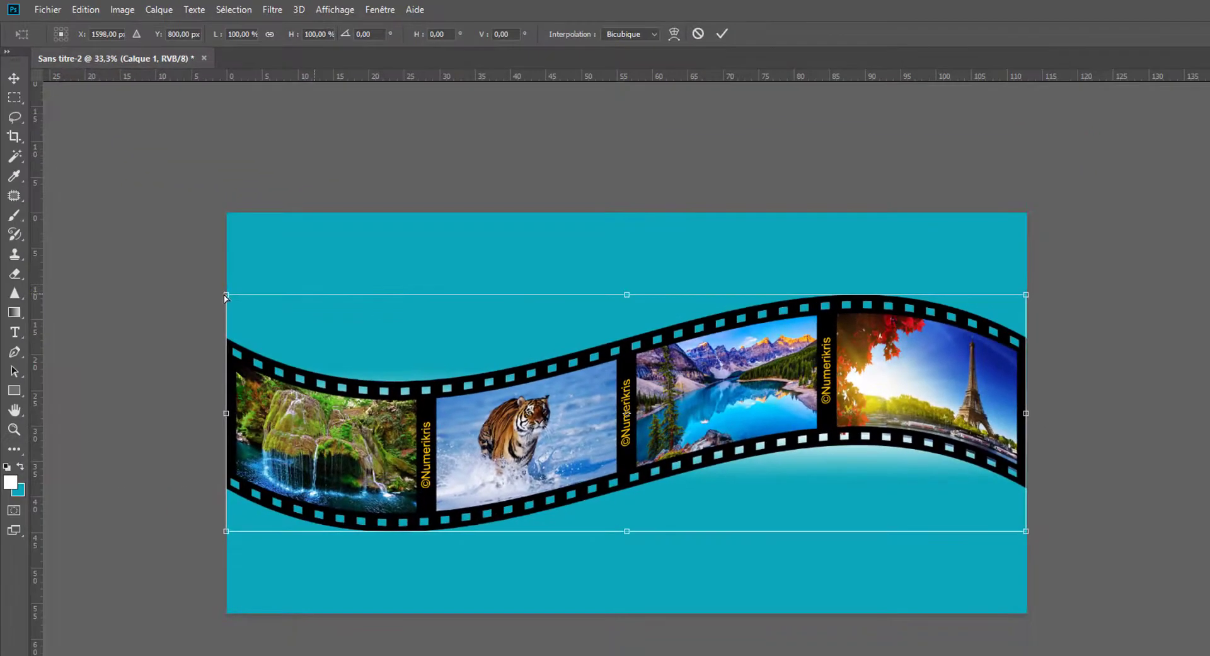
left_click_drag(226, 296, 237, 218)
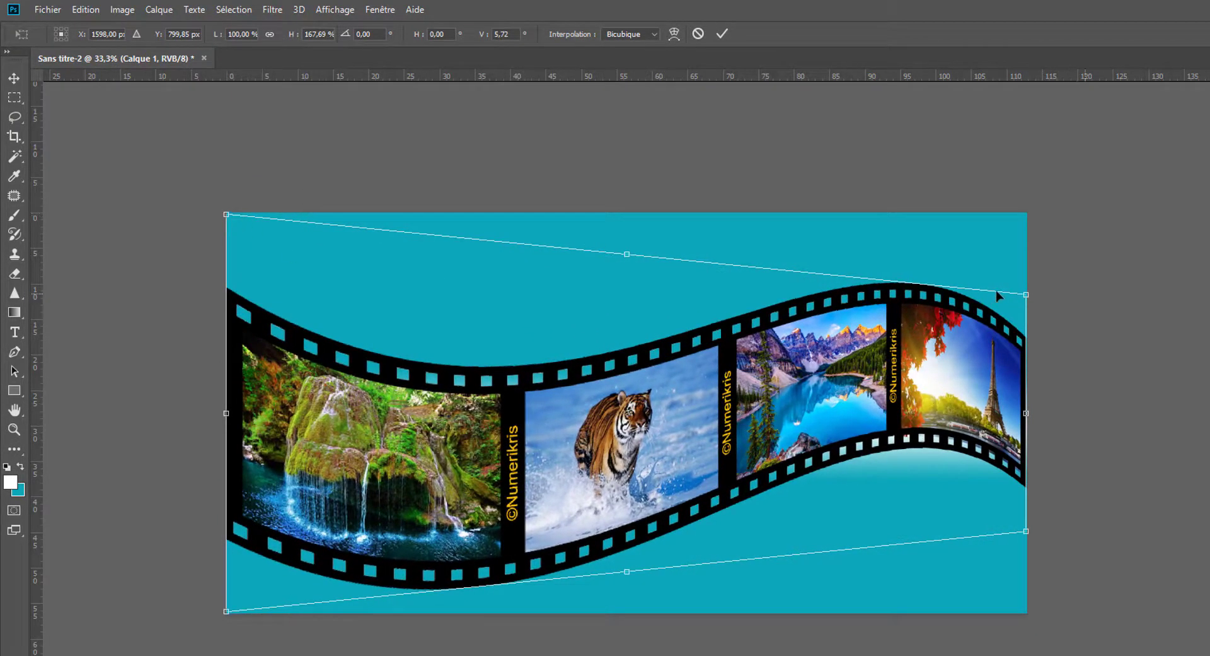
left_click_drag(1026, 295, 1022, 382)
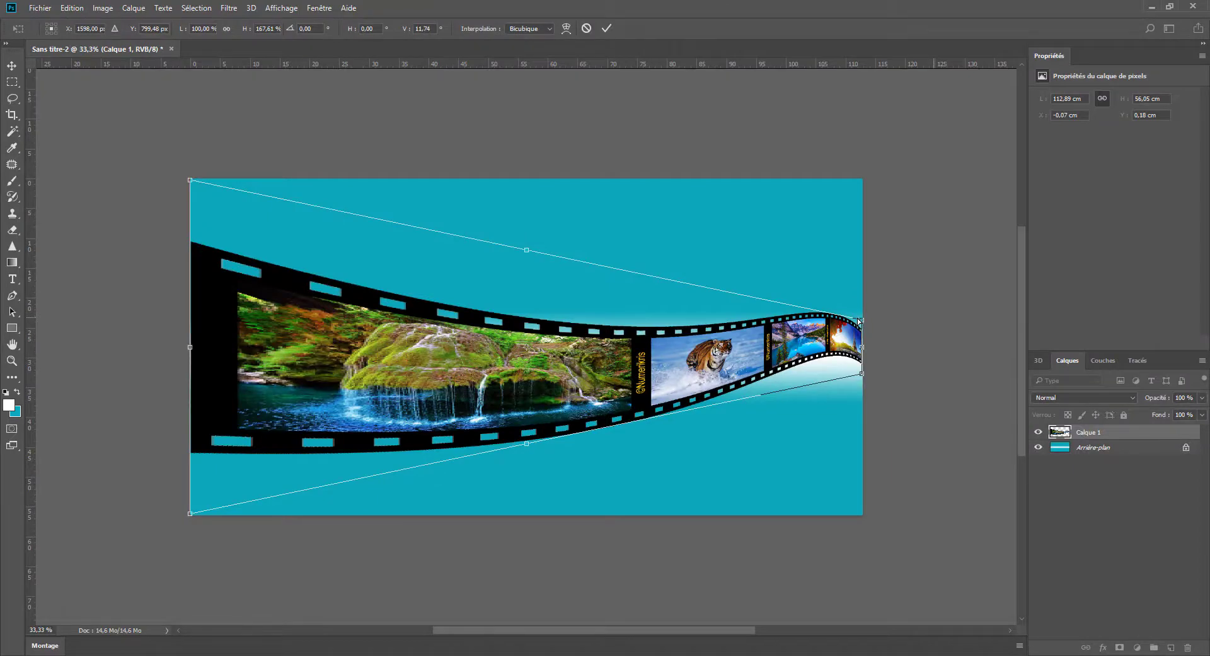
left_click(606, 28)
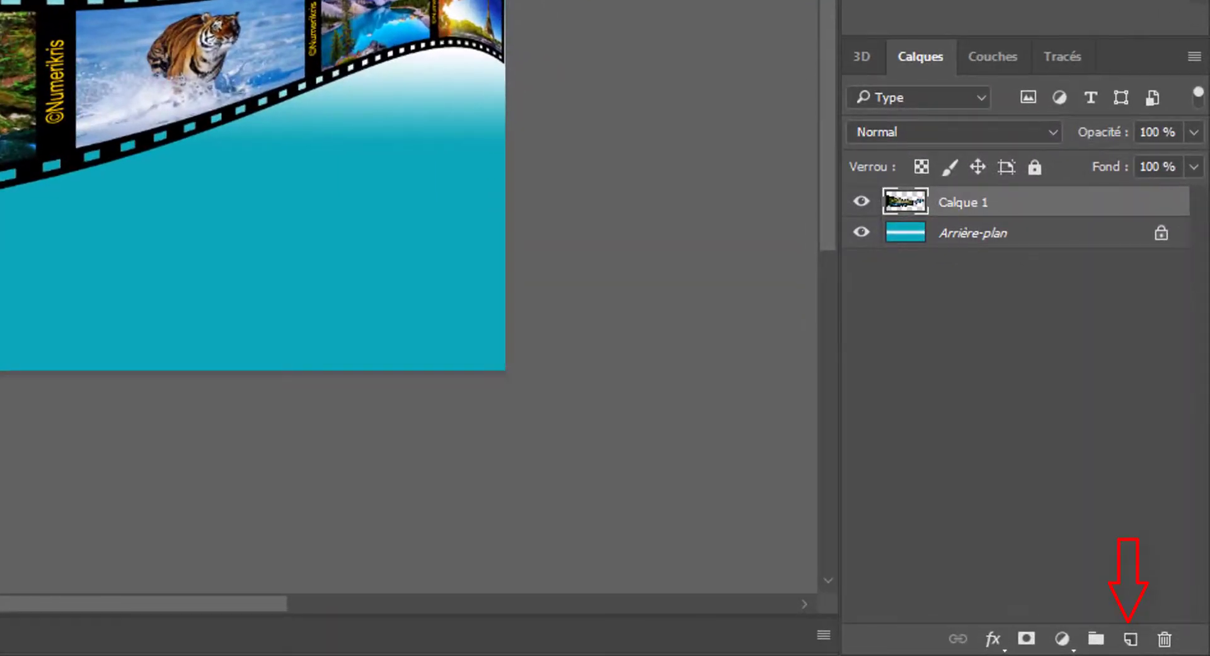
- Add a new layer above the film strip and set up a black Arrondi flou brush with a size of 300 px
left_click(1131, 639)
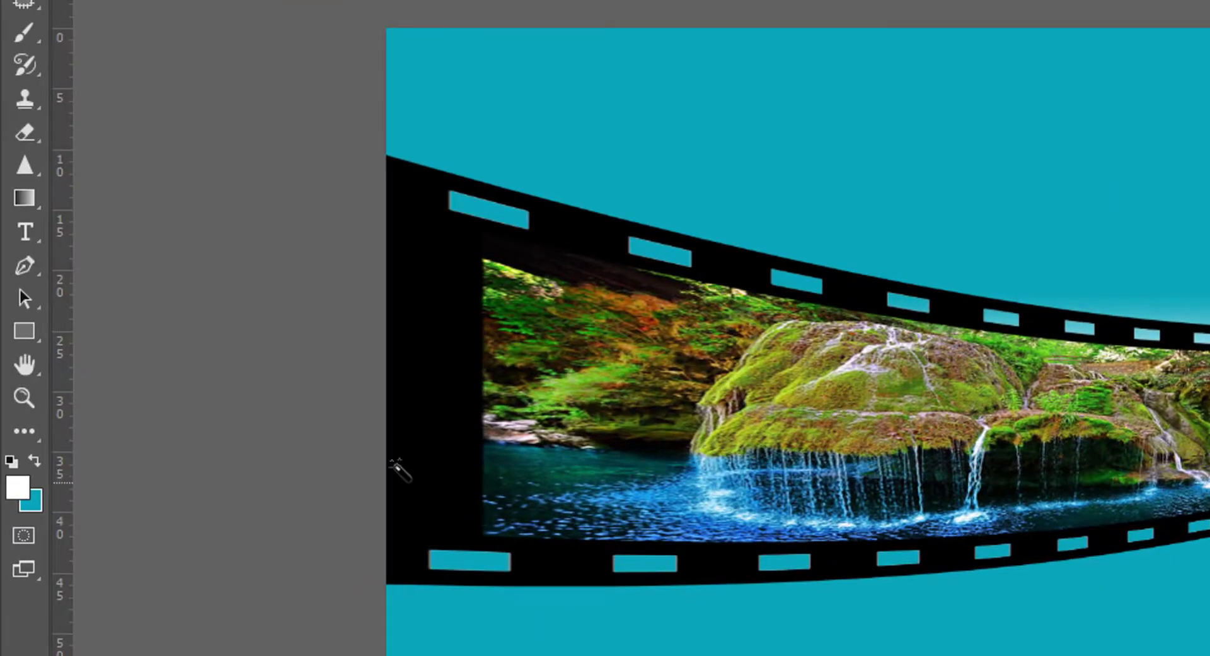
left_click(12, 461)
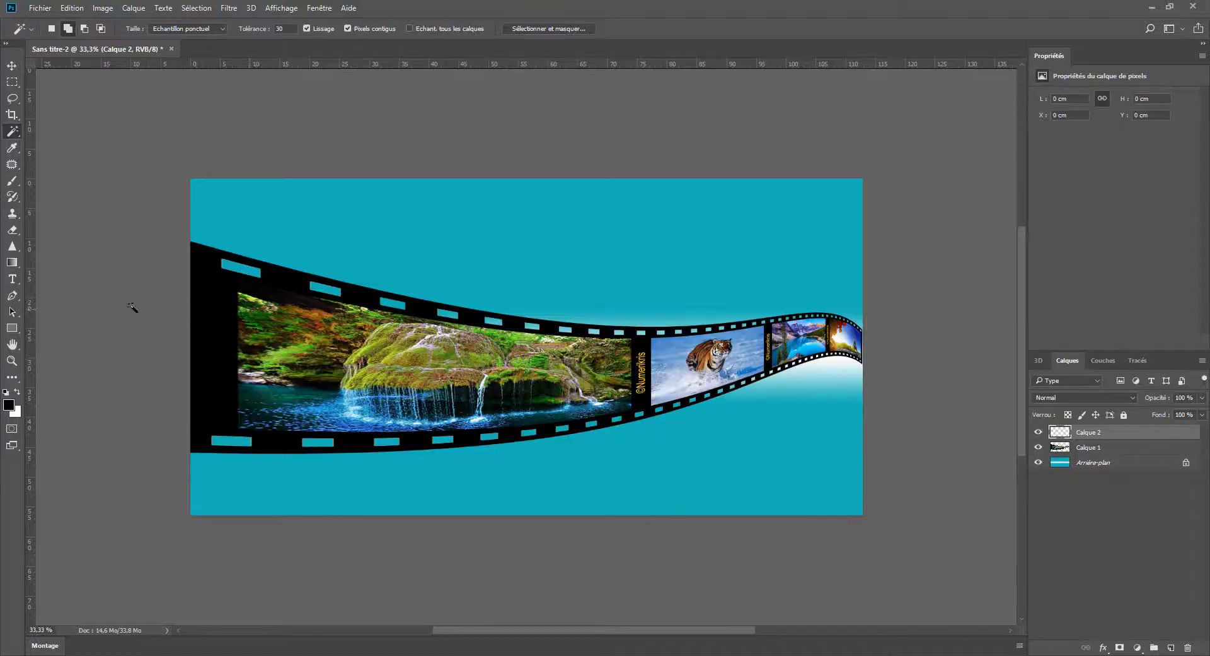
key("b")
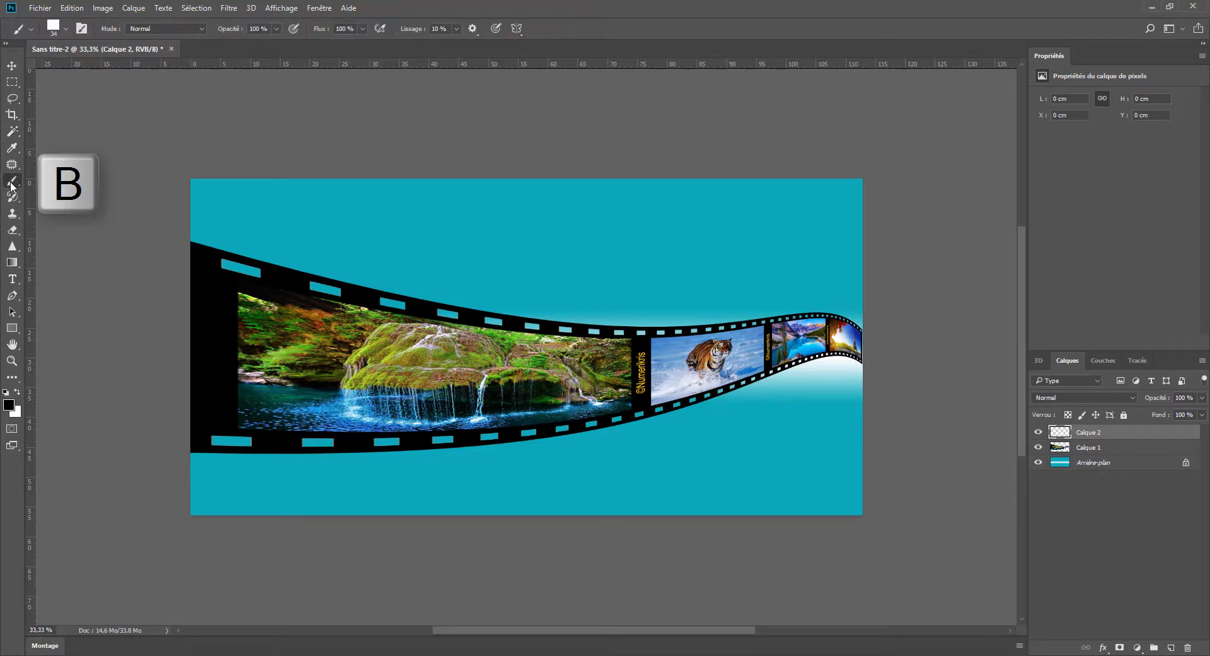
left_click(66, 29)
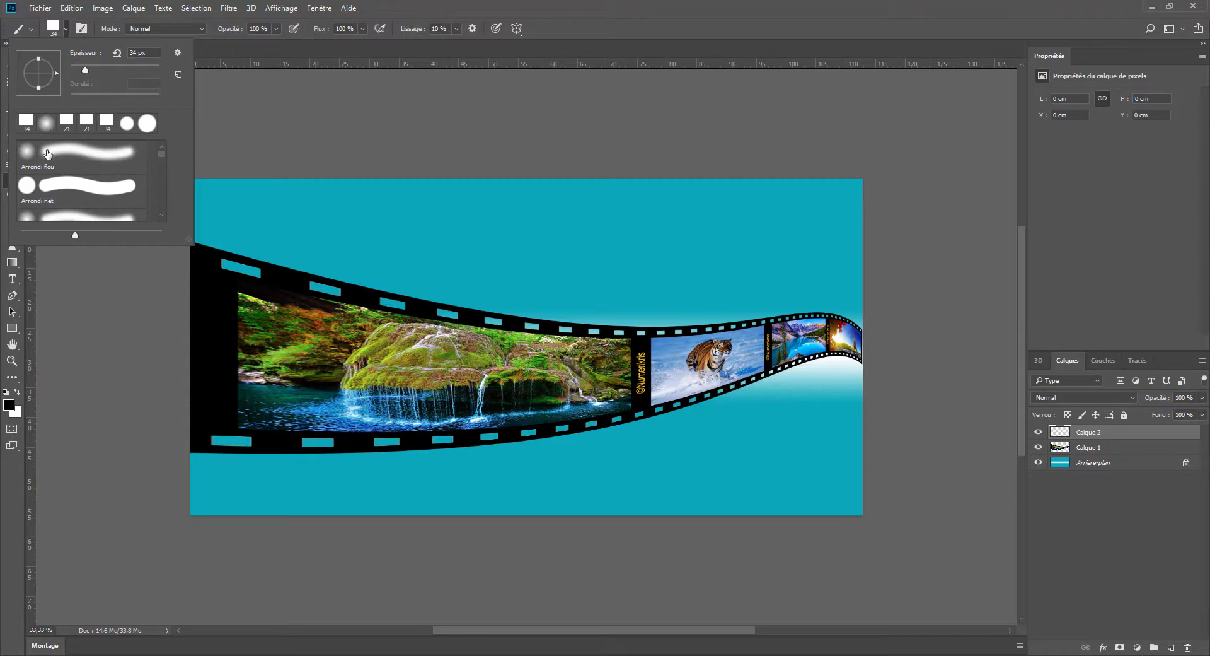
left_click(47, 153)
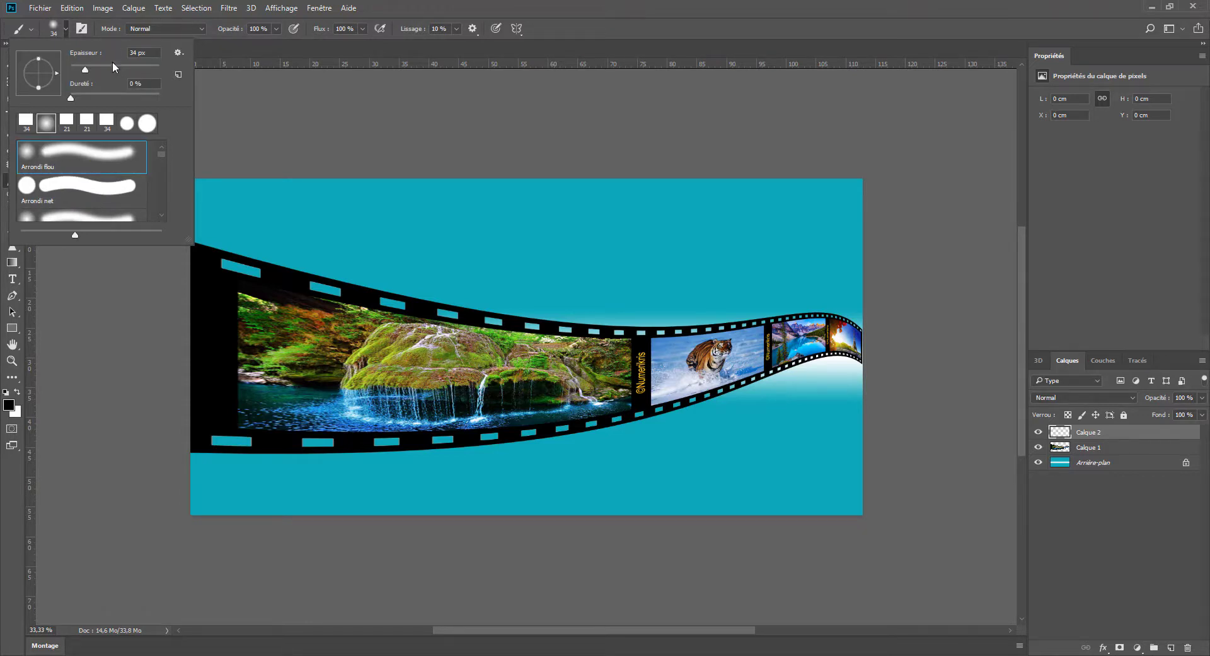
double_click(150, 53)
type("300")
key("Return")
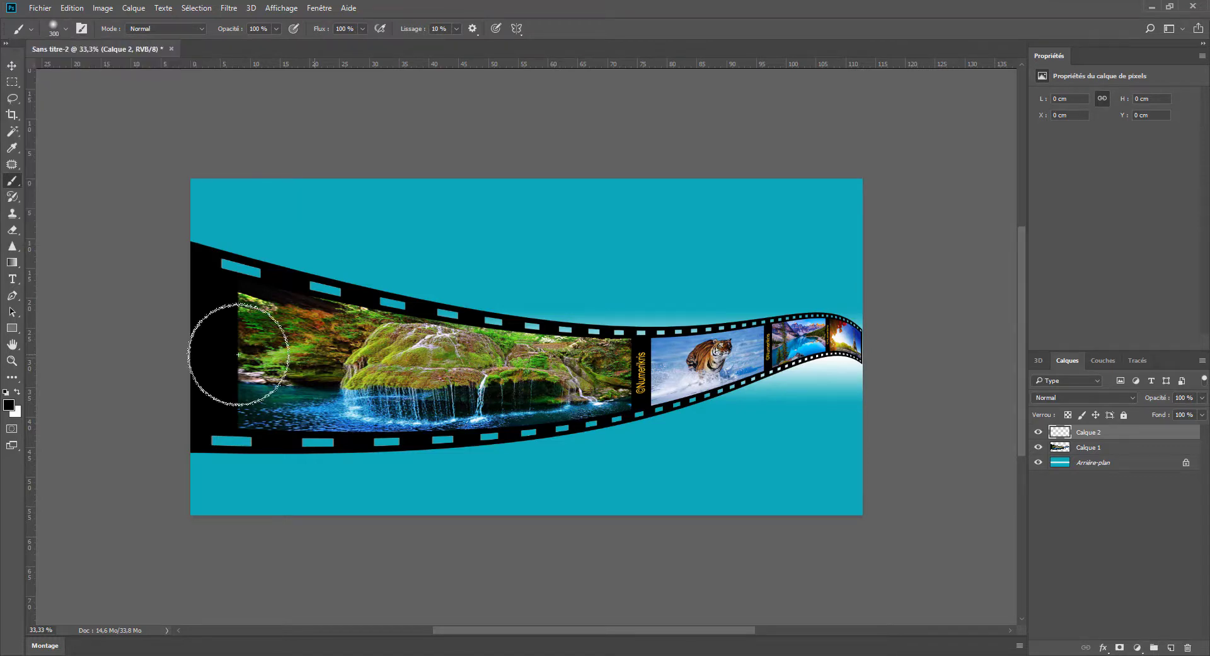
- Hide the film strip layer and paint a straight horizontal black stroke along the white band, almost across the canvas width, on the new layer
left_click(1038, 448)
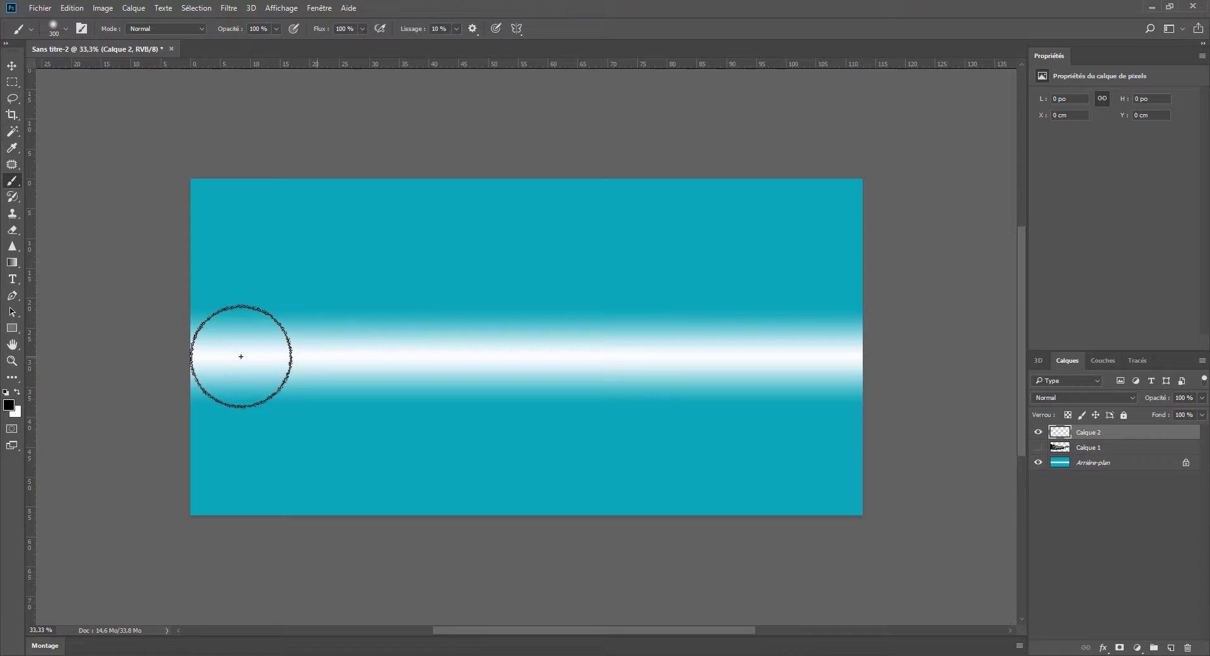
key("shift")
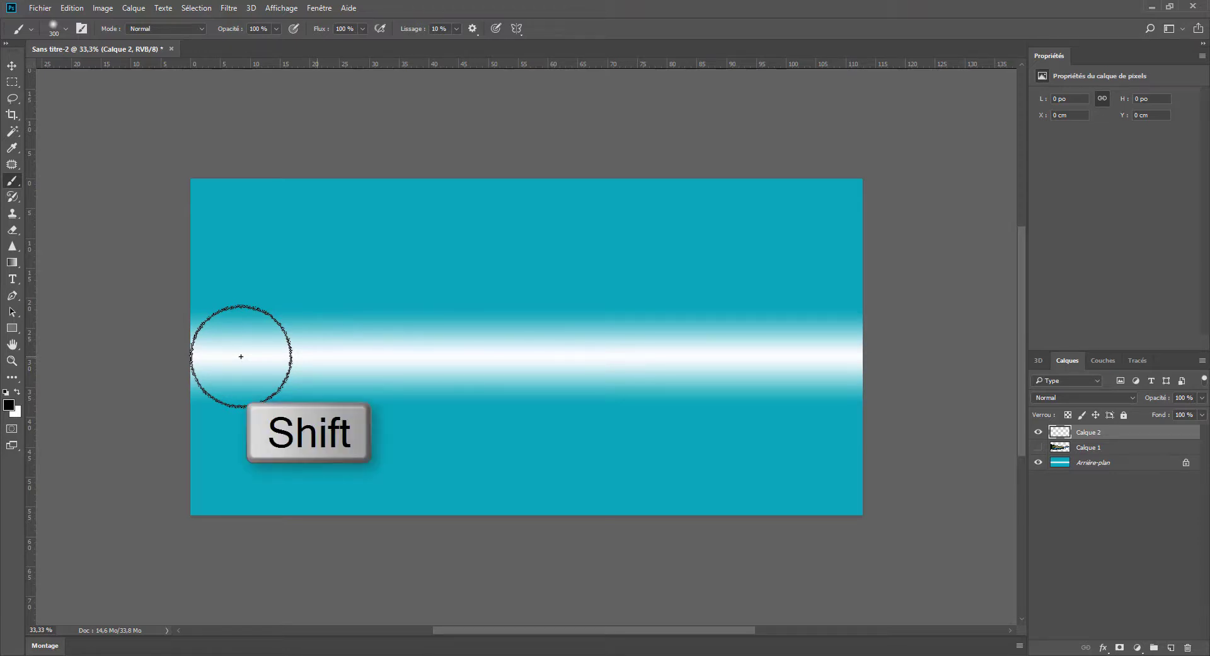
mouse_move(241, 356)
left_mouse_down()
mouse_move(679, 373)
mouse_move(718, 467)
mouse_move(826, 452)
left_mouse_up()
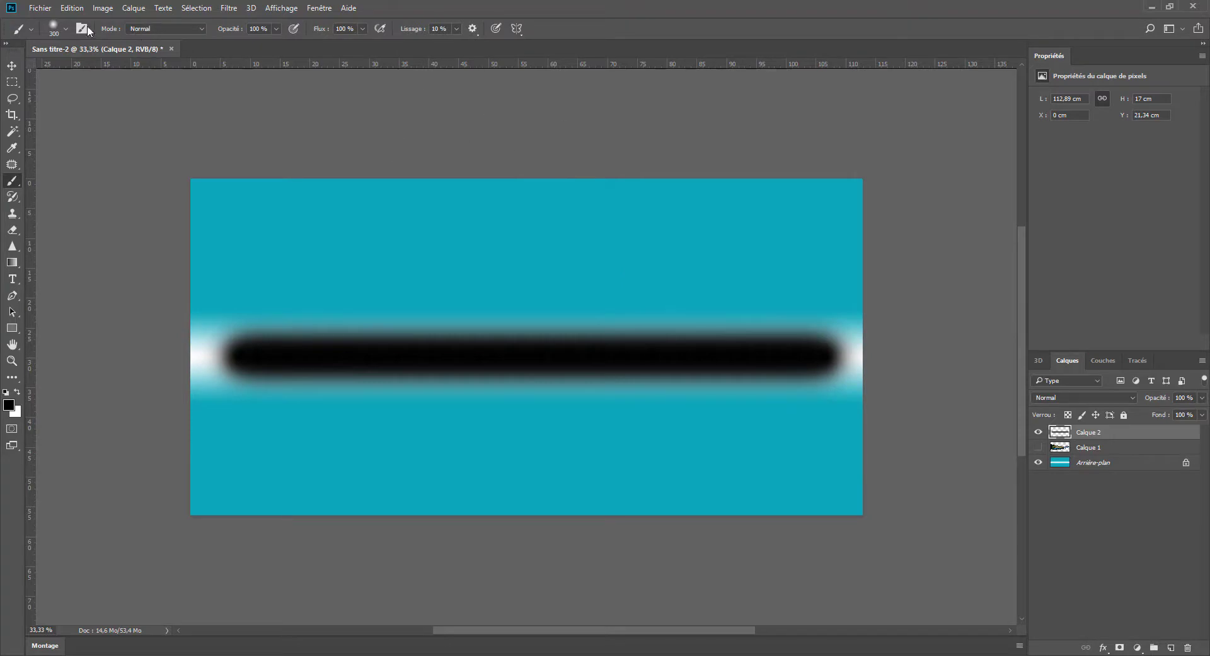
- Apply a Perspective transform to the black stroke, narrowing its right end to a point and widening its left end to about 41 cm high
left_click(71, 11)
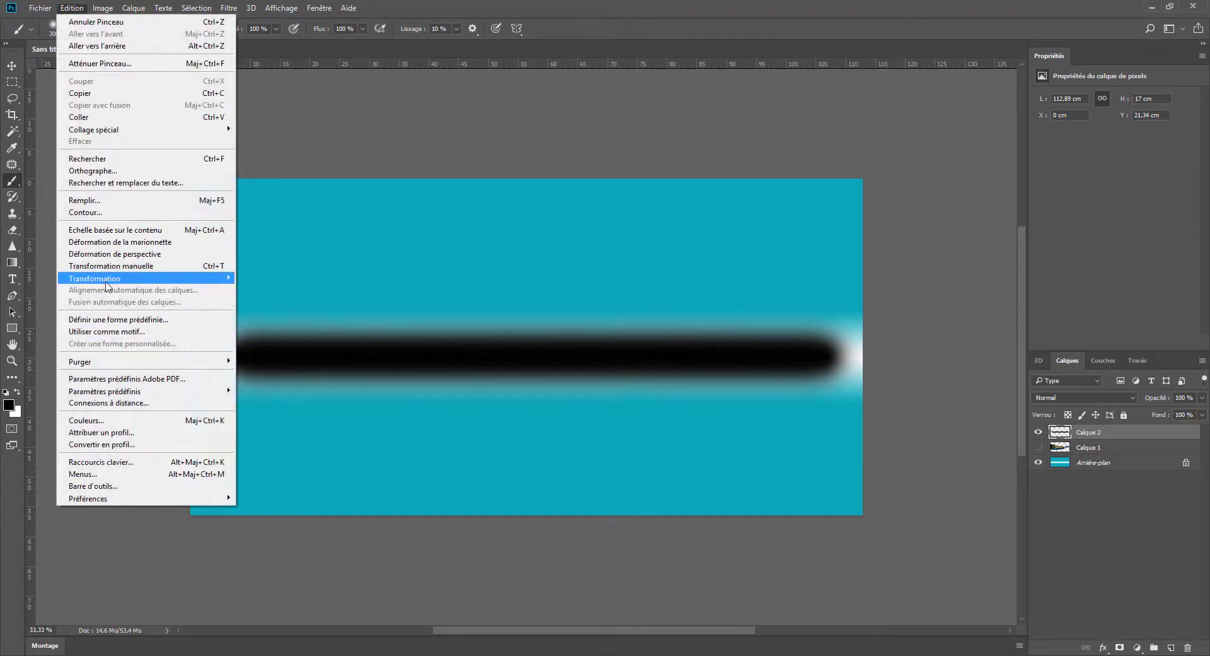
mouse_move(107, 280)
left_click(296, 336)
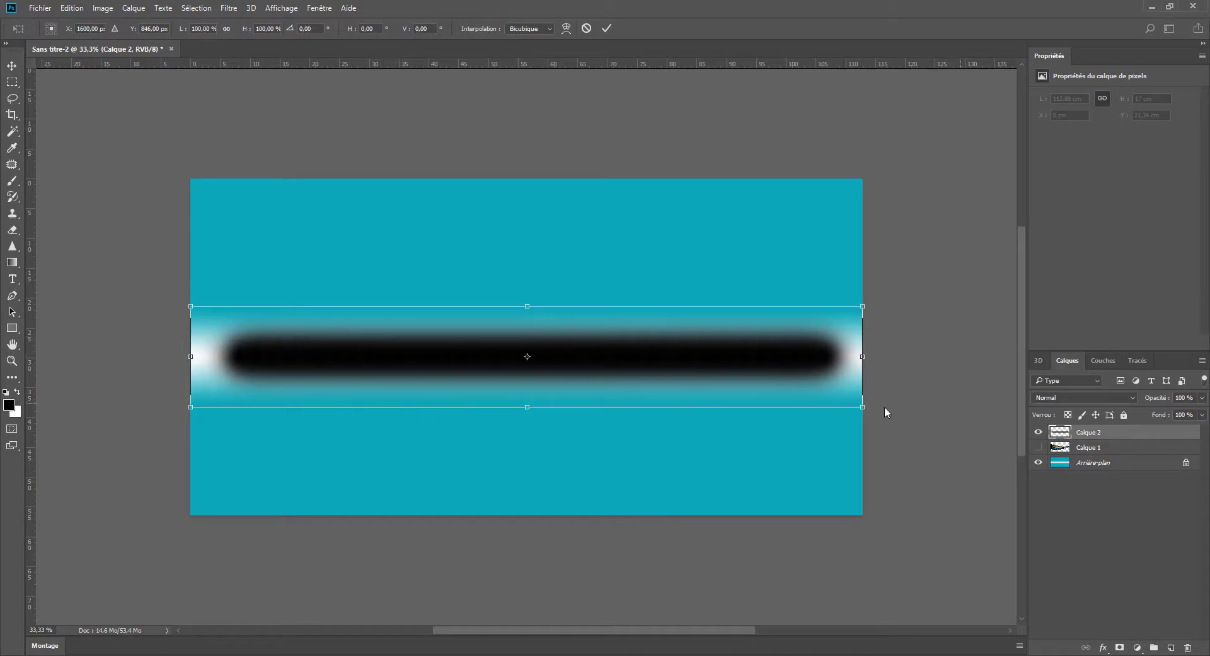
left_click_drag(863, 406, 863, 398)
left_click_drag(862, 364, 863, 360)
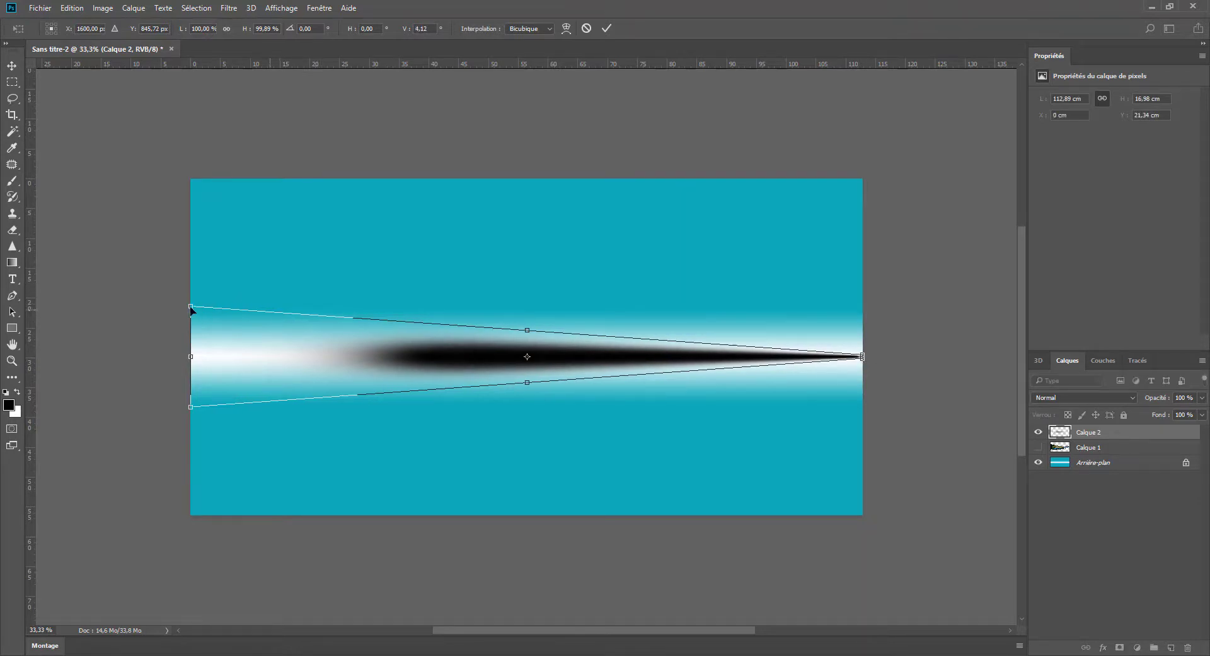
left_click_drag(193, 309, 193, 253)
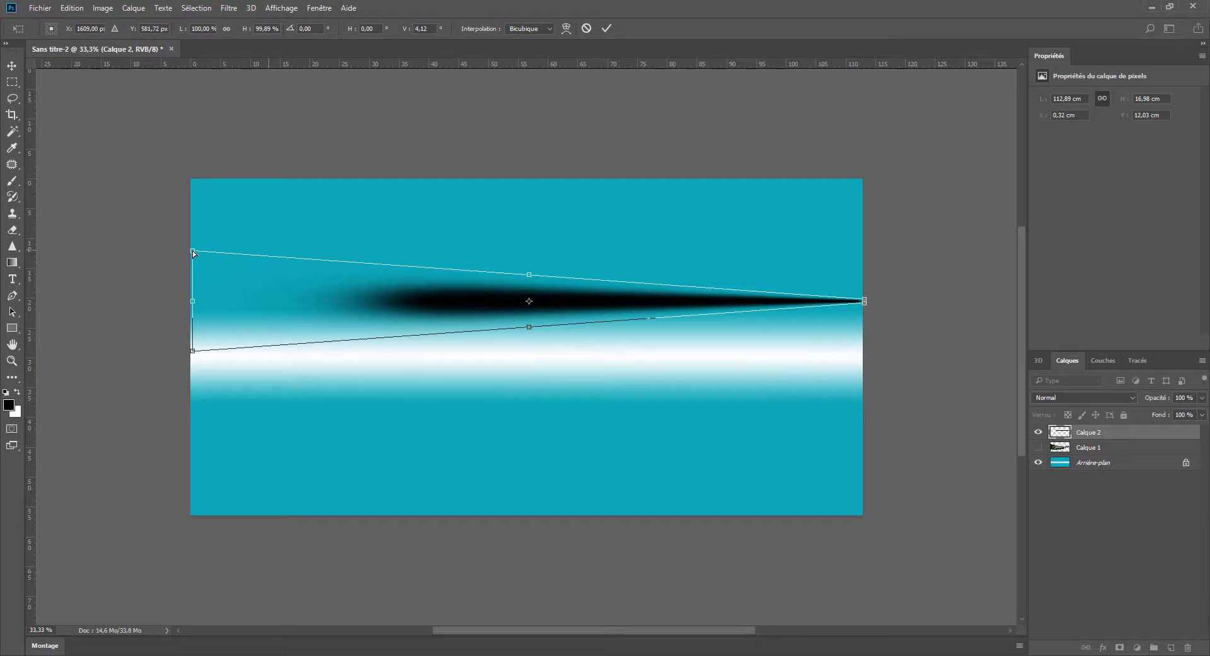
key("ctrl+z")
left_click_drag(191, 306, 215, 155)
left_click(607, 27)
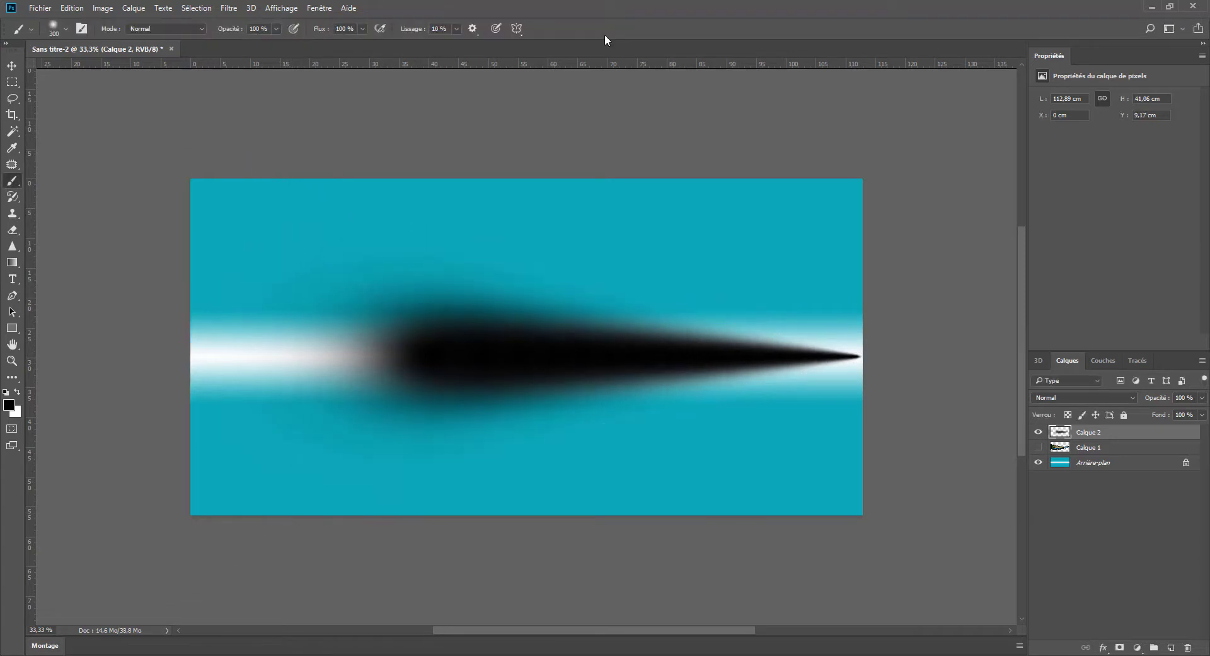
- Show the film strip layer again and move the tapered black shape slightly down so its tip meets the strip's lower right end
left_click(1038, 447)
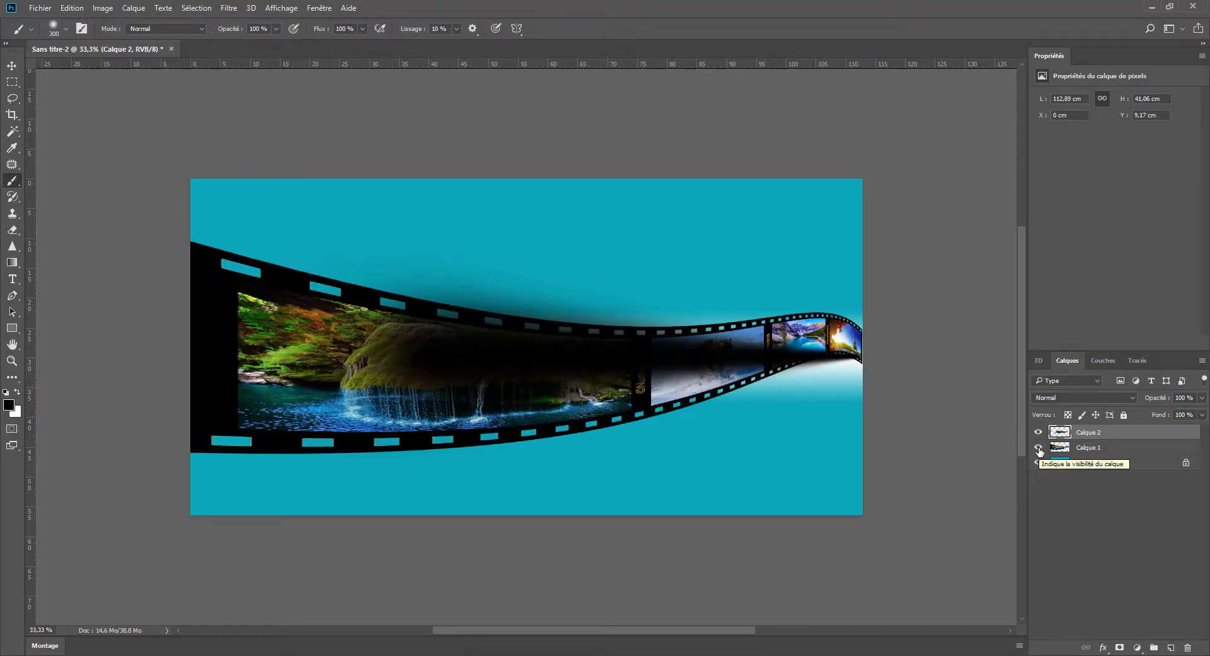
key("v")
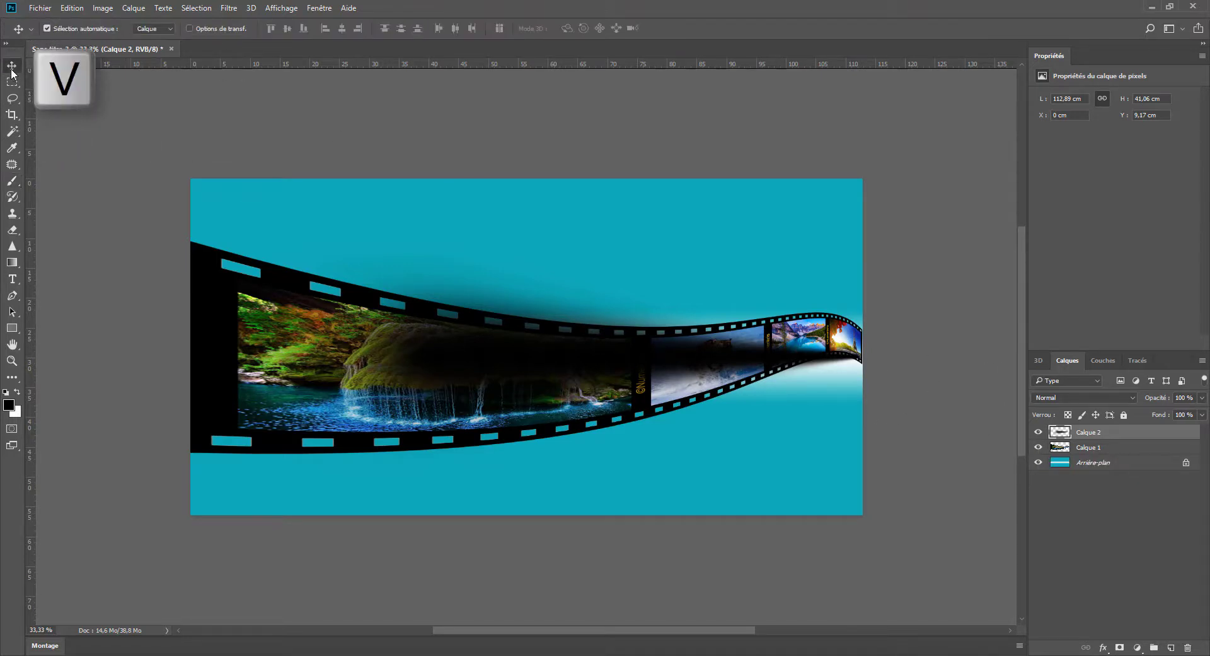
left_click_drag(782, 360, 783, 364)
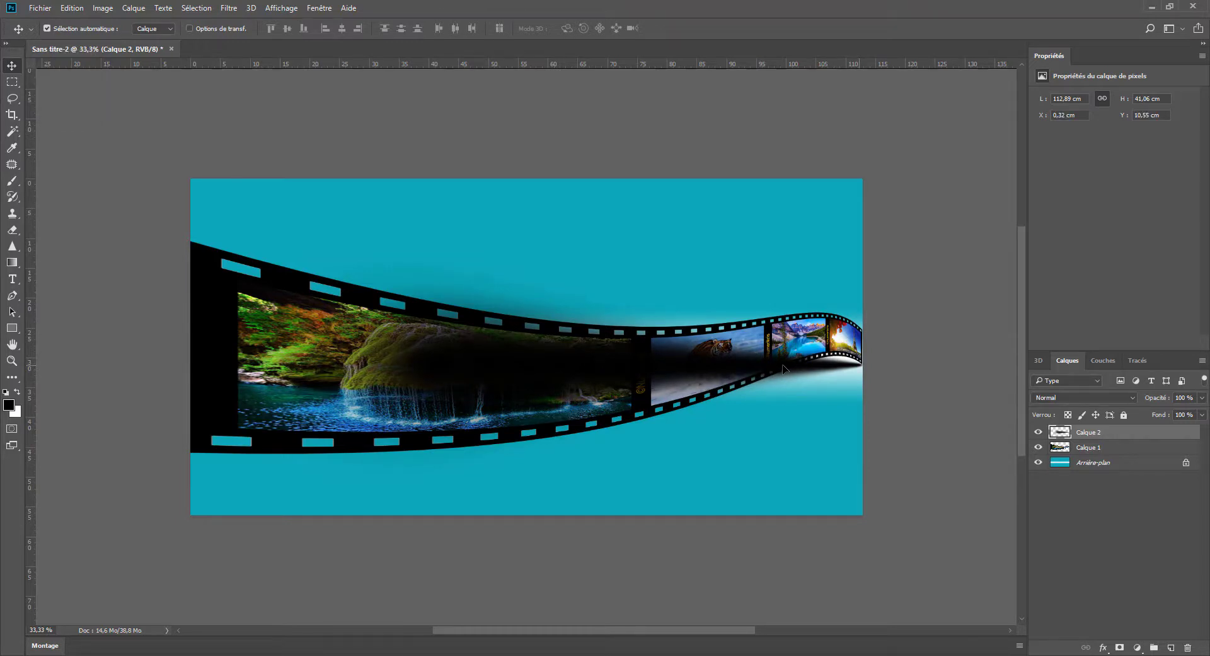
- Rotate and position the black shape as a slanted shadow beneath the film strip with its tip at the strip's right end, and merge both layers
left_click(82, 13)
mouse_move(123, 283)
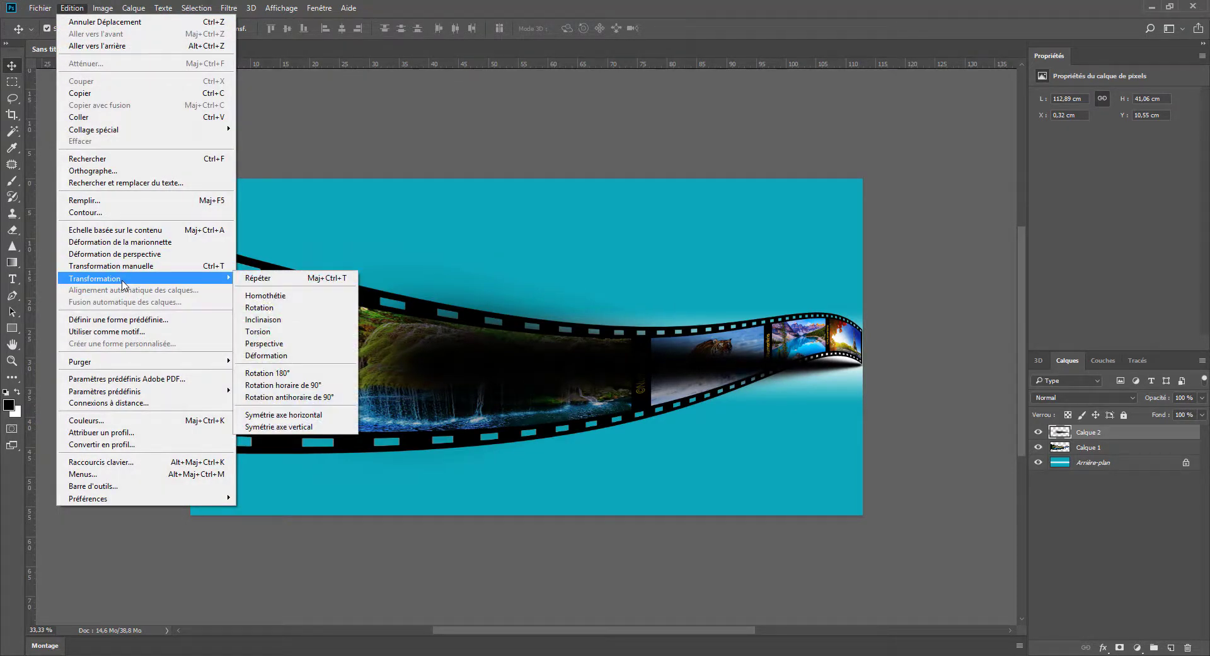
left_click(256, 309)
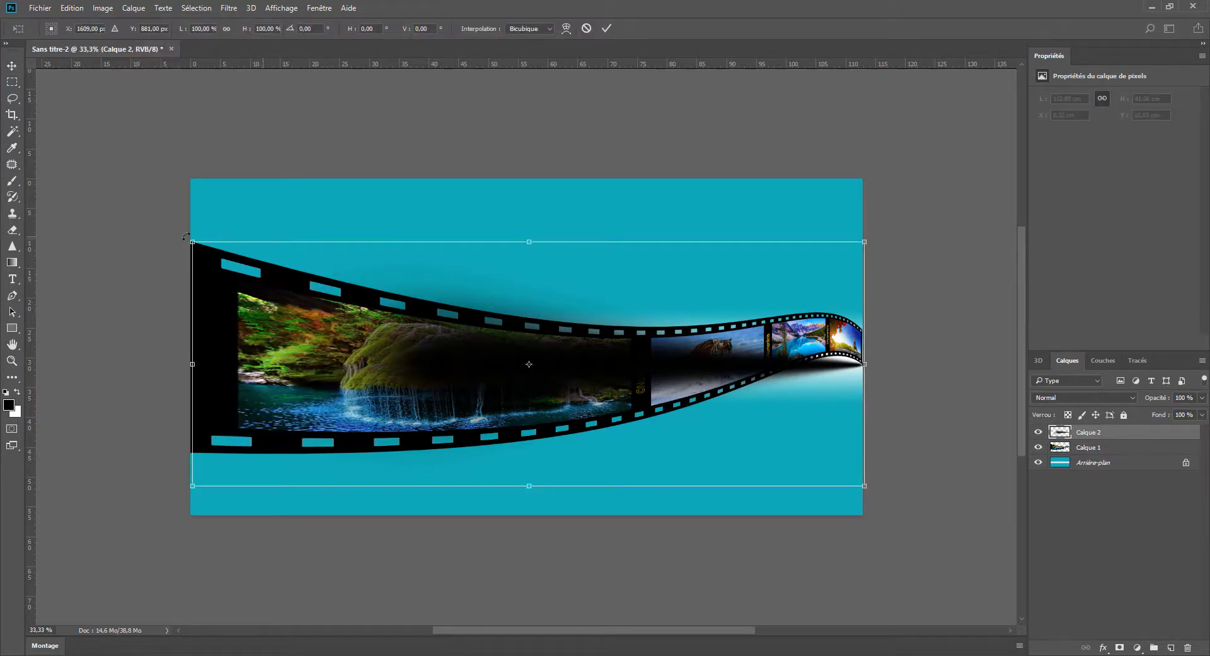
left_click_drag(186, 236, 183, 304)
left_click_drag(392, 348, 395, 412)
left_click_drag(89, 336, 95, 350)
left_click(606, 28)
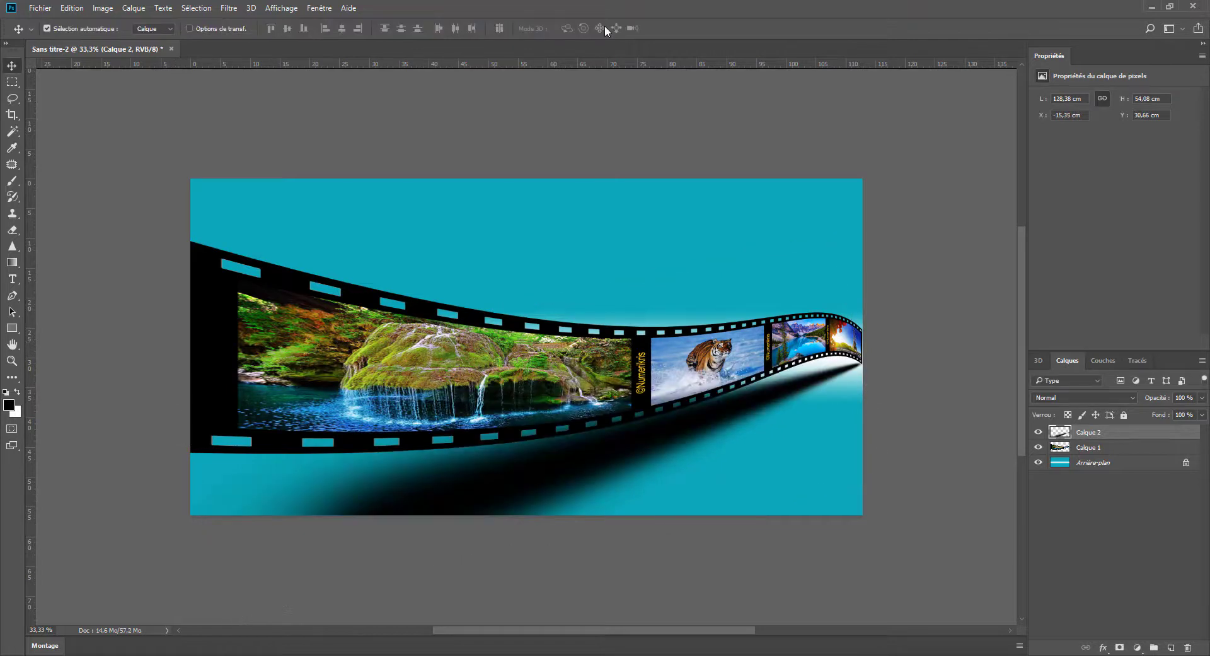
key("ctrl+e")
key("ctrl+e")
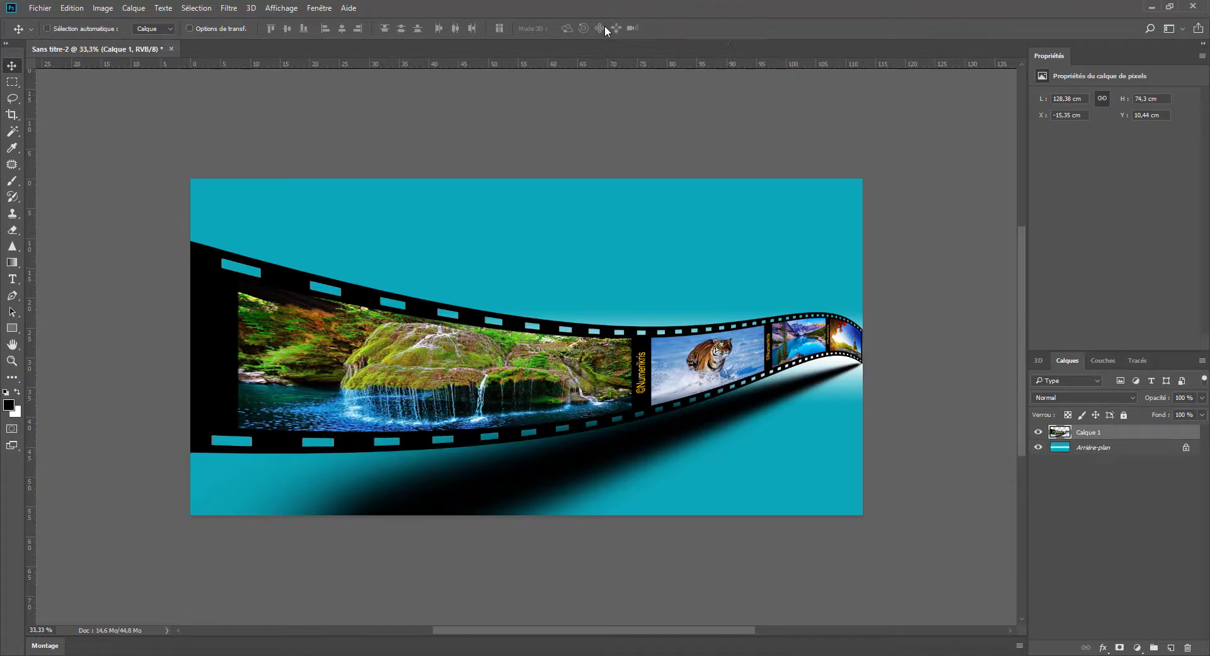
- Scale the merged film strip and shadow proportionally to about 81% and move them up and left toward the middle of the canvas
key("ctrl+t")
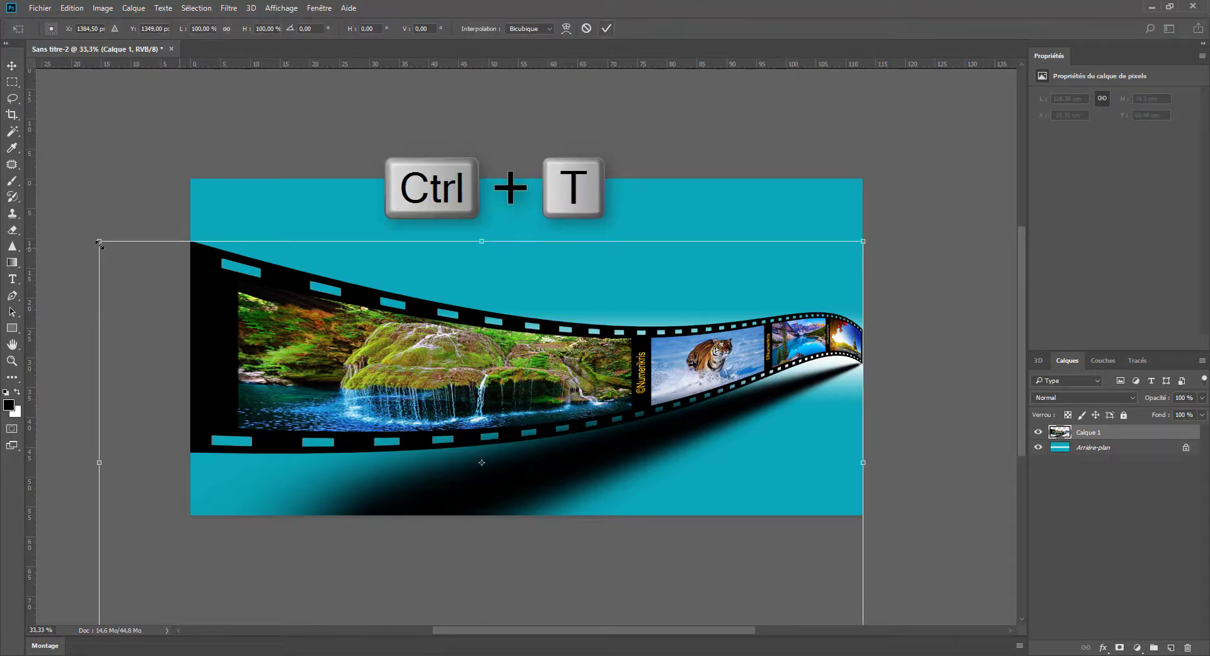
left_click_drag(99, 243, 206, 400)
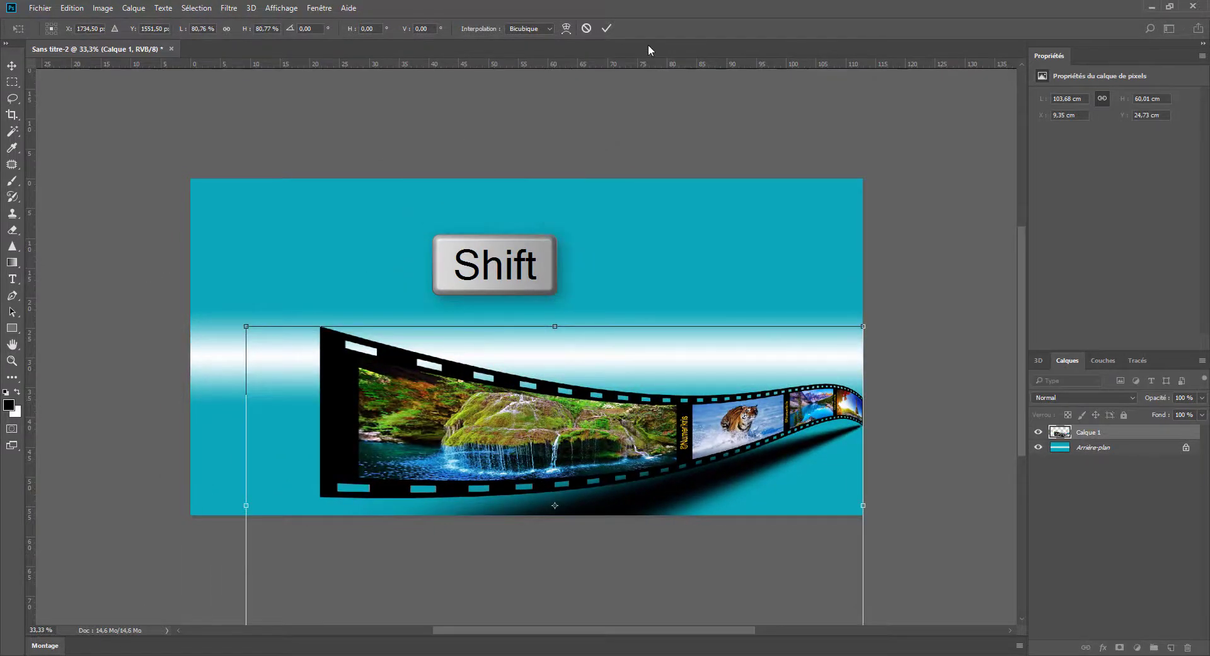
left_click(607, 28)
left_click_drag(593, 421, 545, 359)
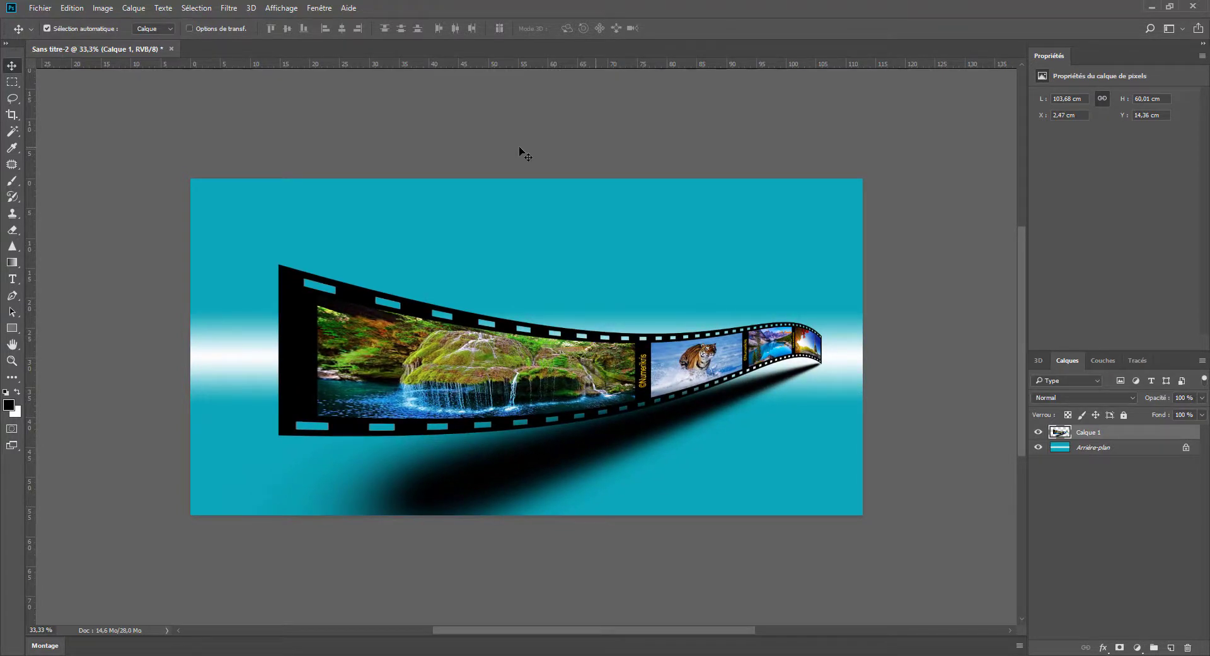